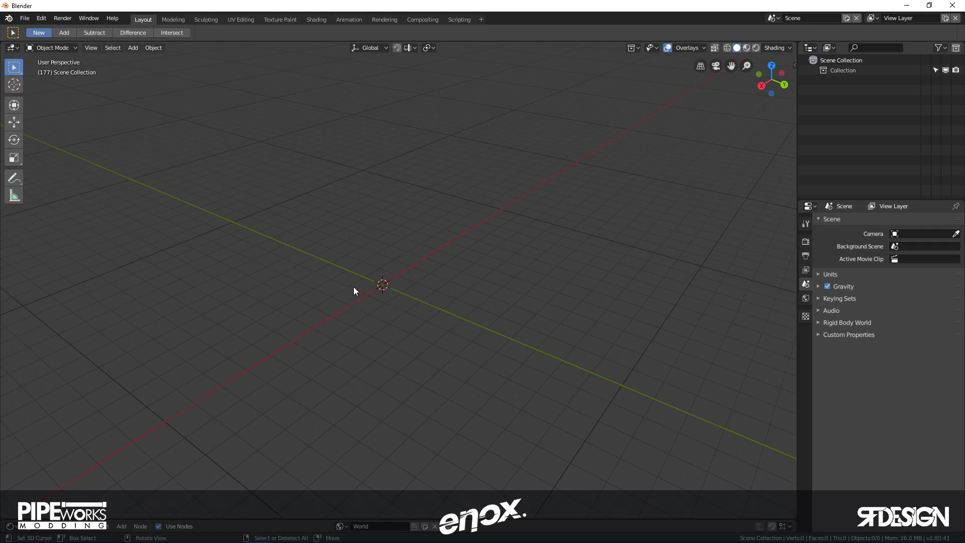
- Add a plane mesh at the world origin
middle_drag(293, 314, 323, 318)
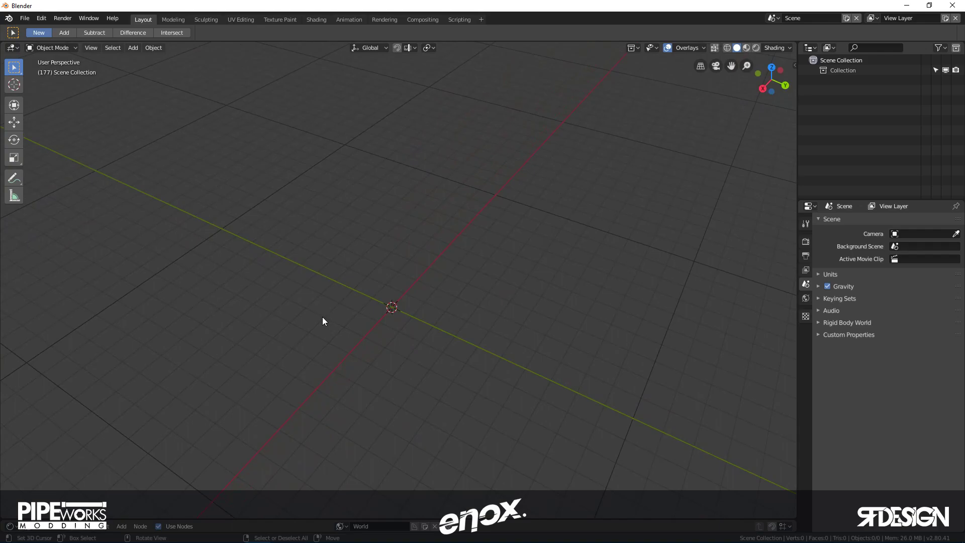
middle_drag(360, 327, 368, 307)
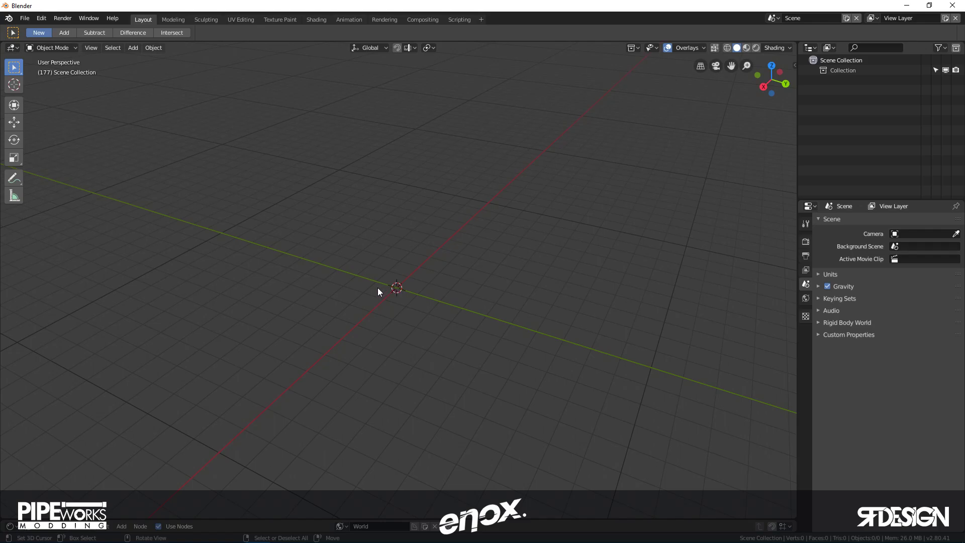
middle_drag(319, 286, 330, 269)
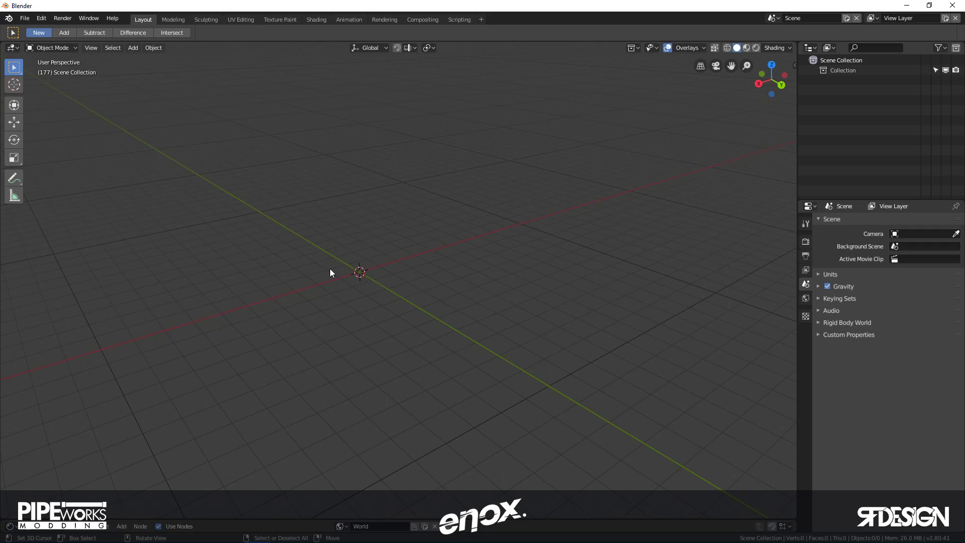
middle_drag(333, 271, 427, 261)
key(shift+a)
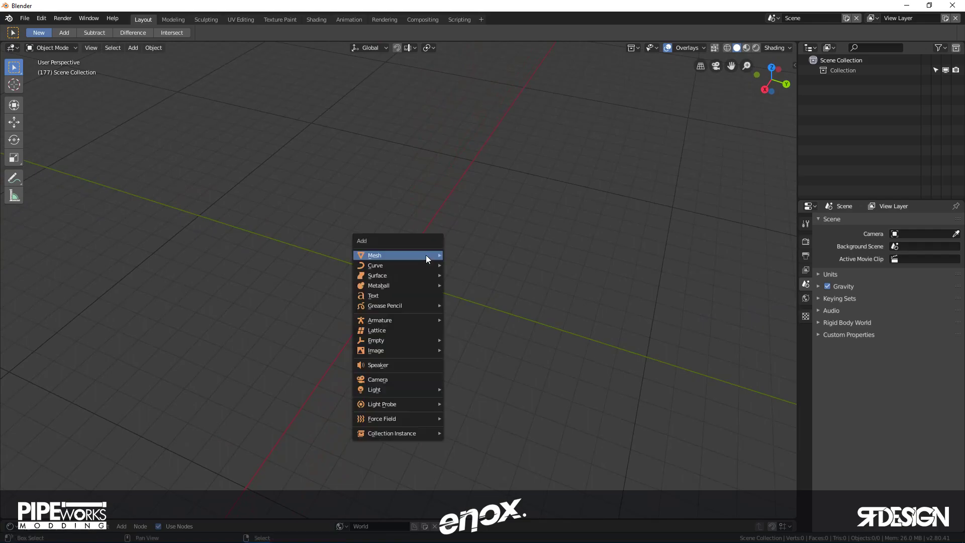
mouse_move(433, 260)
click(478, 256)
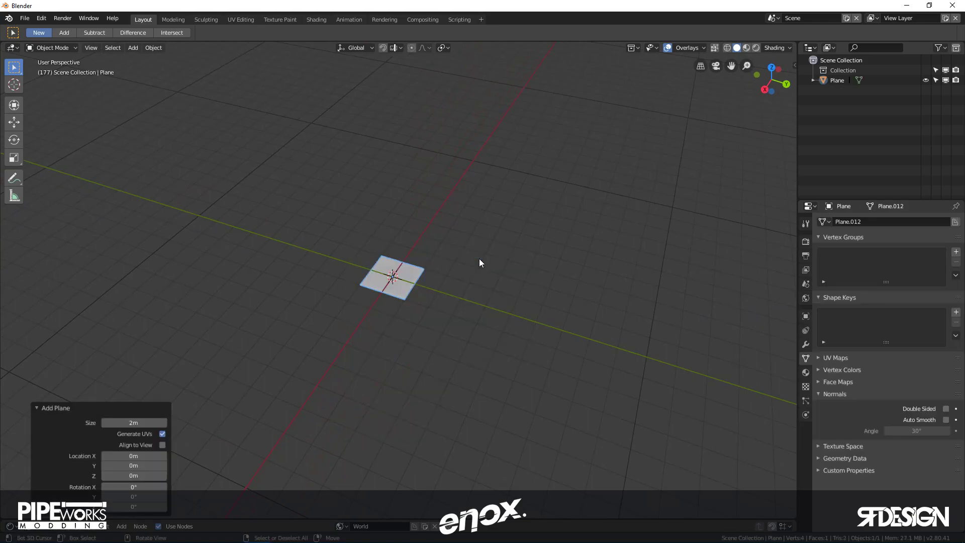
- Extrude the plane's negative-X edge about 1.8 m upward along Z to form a side wall
middle_drag(440, 239, 469, 285)
scroll(496, 264, up, 4)
shift+middle_drag(523, 231, 438, 251)
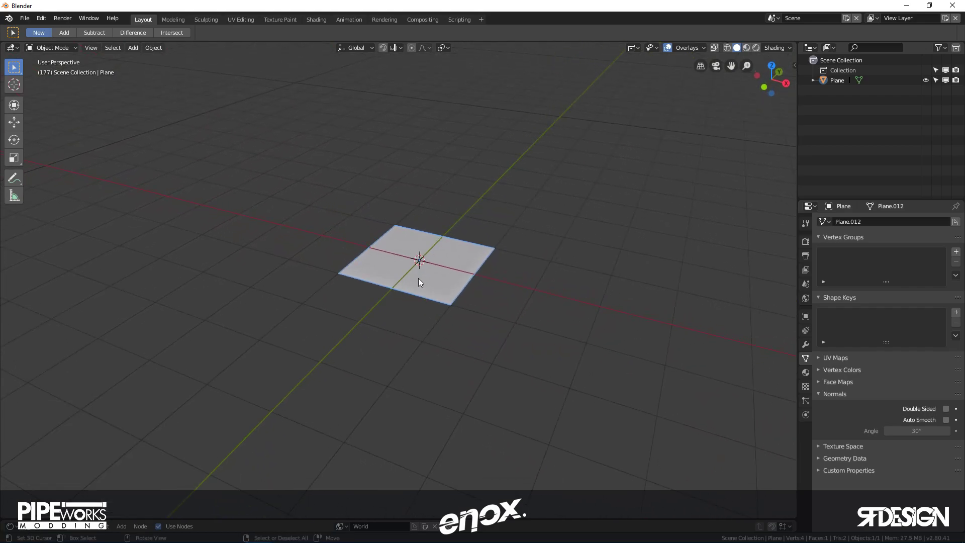
key(Tab)
key(2)
click(357, 251)
mouse_move(358, 252)
middle_down()
mouse_move(390, 216)
mouse_move(379, 282)
mouse_move(397, 270)
mouse_move(369, 266)
middle_up()
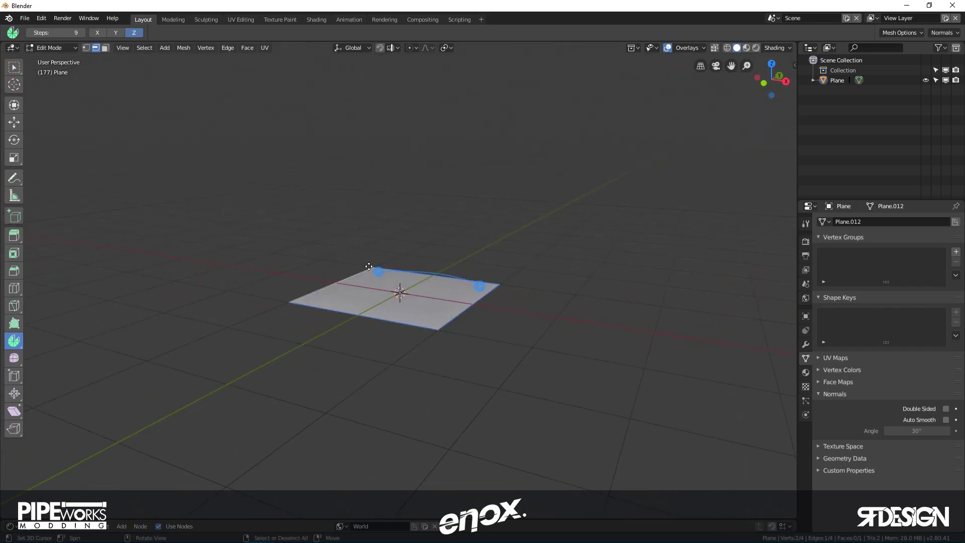
key(e)
key(z)
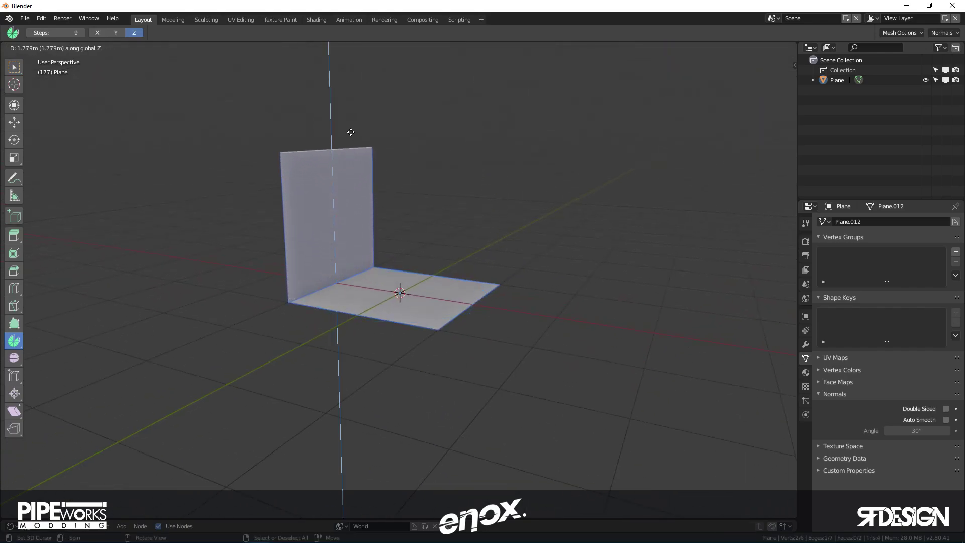
click(351, 132)
- Extend the positive-Y end edges of the floor and wall about 3.98 m along Y
middle_drag(442, 243, 523, 254)
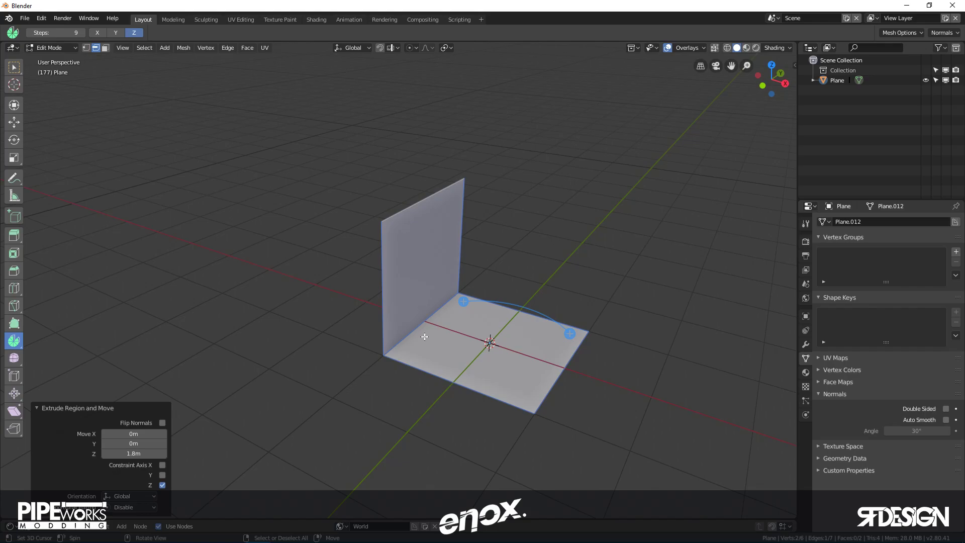
key(z)
click(517, 229)
mouse_move(518, 229)
middle_down()
mouse_move(399, 213)
mouse_move(491, 224)
mouse_move(499, 295)
middle_up()
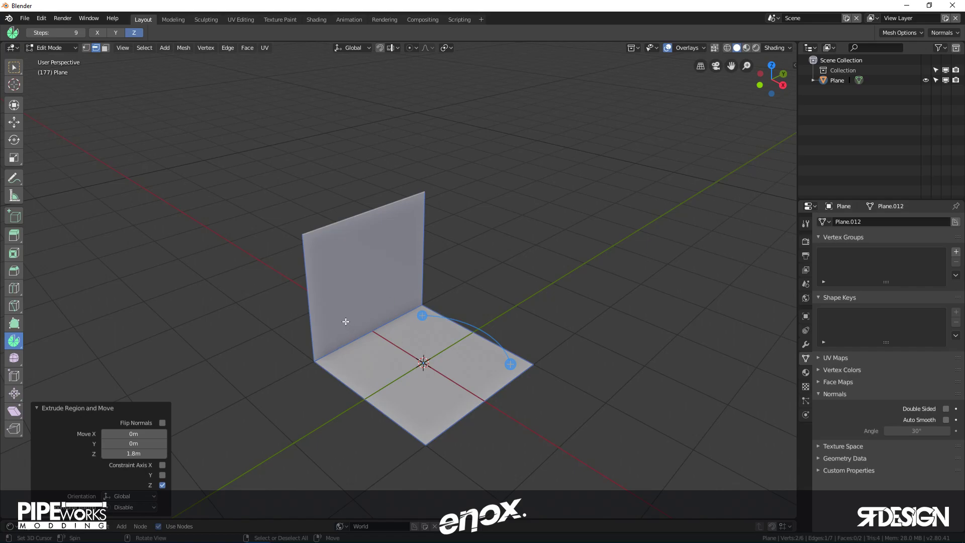
middle_drag(382, 284, 301, 301)
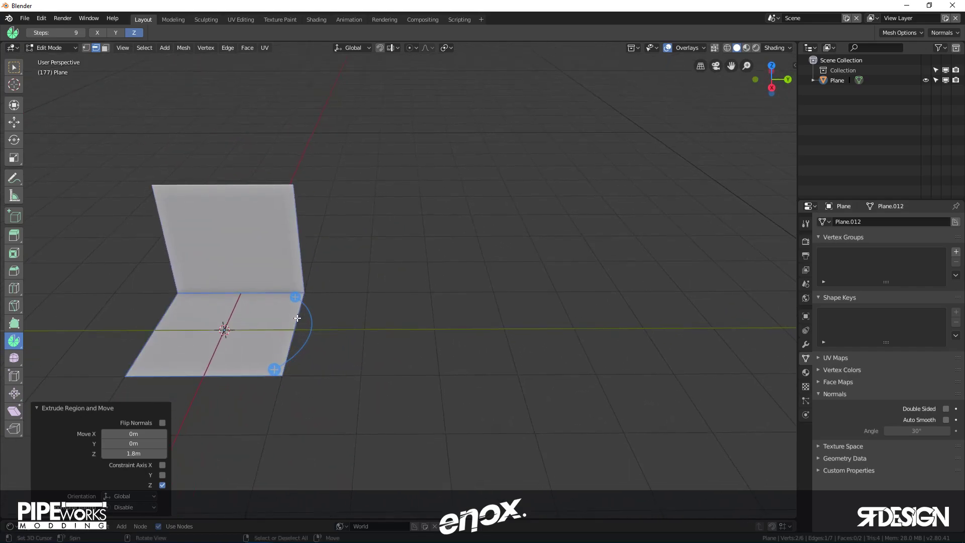
alt+right_click(300, 302)
alt+right_click(301, 331)
alt+right_click(288, 328)
key(e)
key(y)
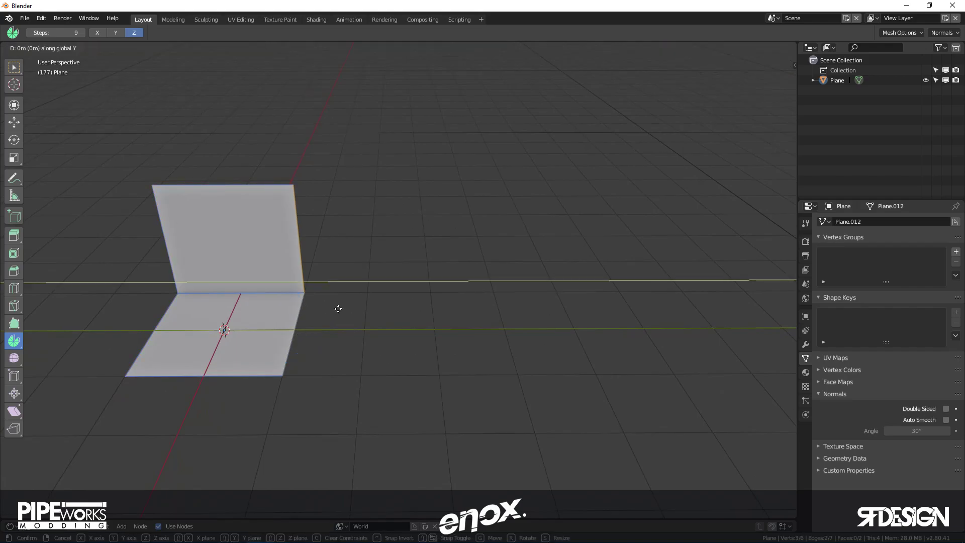
click(617, 317)
- In top view, spin the end edges 180° in 8 steps around a 3D cursor placed at about X 1.63, Y 4.98
middle_drag(619, 319, 313, 254)
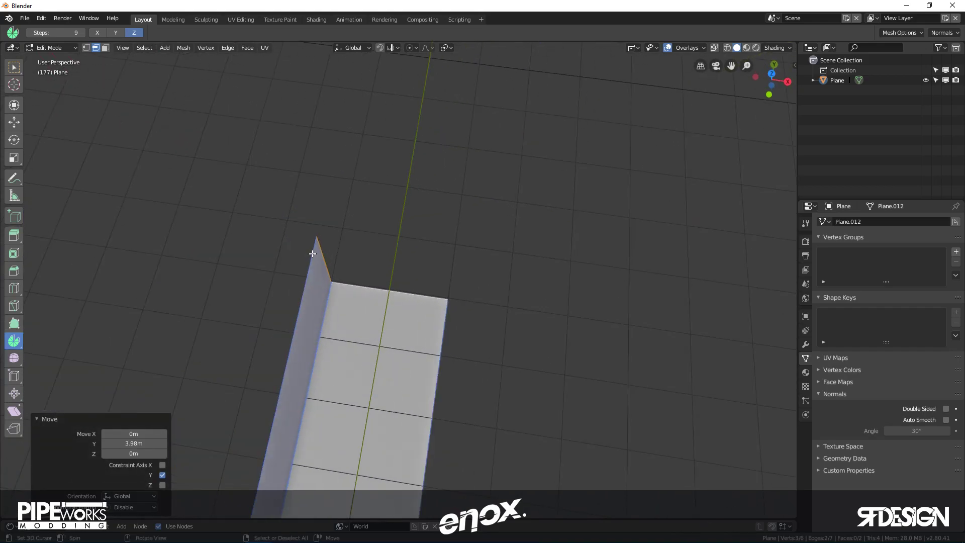
key(KP_7)
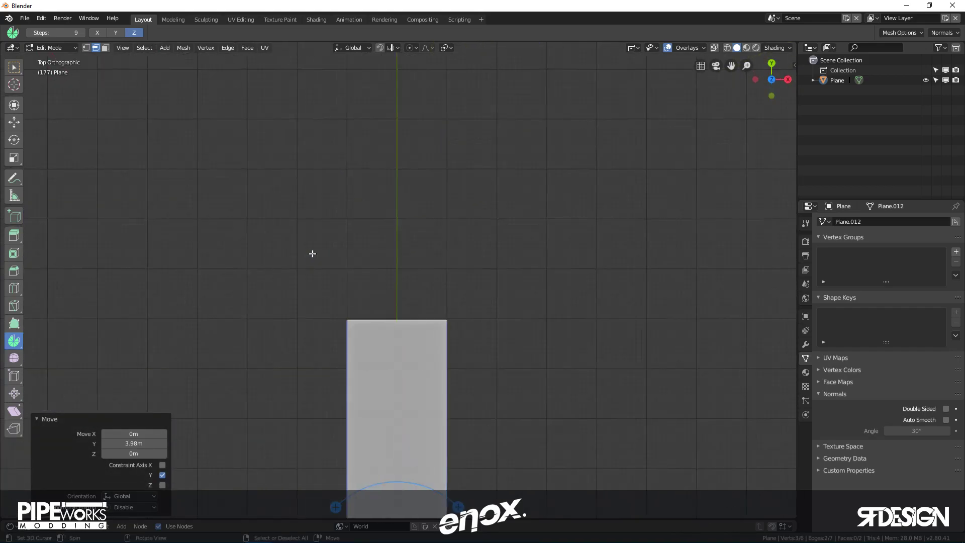
shift+right_click(479, 320)
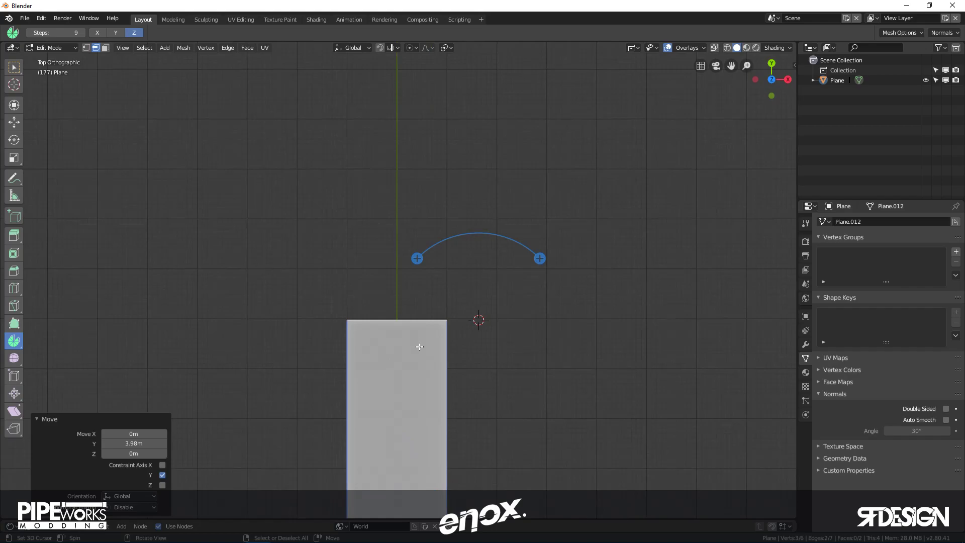
drag(540, 258, 385, 400)
- Extrude the end edges of the curve about 5.98 m along negative Y
middle_drag(385, 399, 579, 231)
scroll(579, 231, down, 4)
key(g)
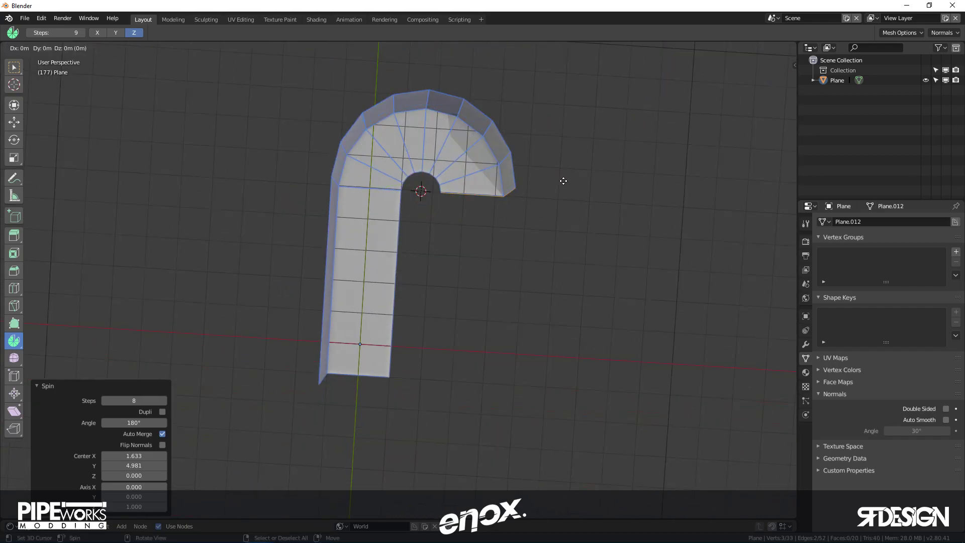
key(y)
click(515, 371)
- In top view, shear the end edges of the new straight section with an offset of 1 to make a mitred corner
middle_drag(515, 371, 483, 297)
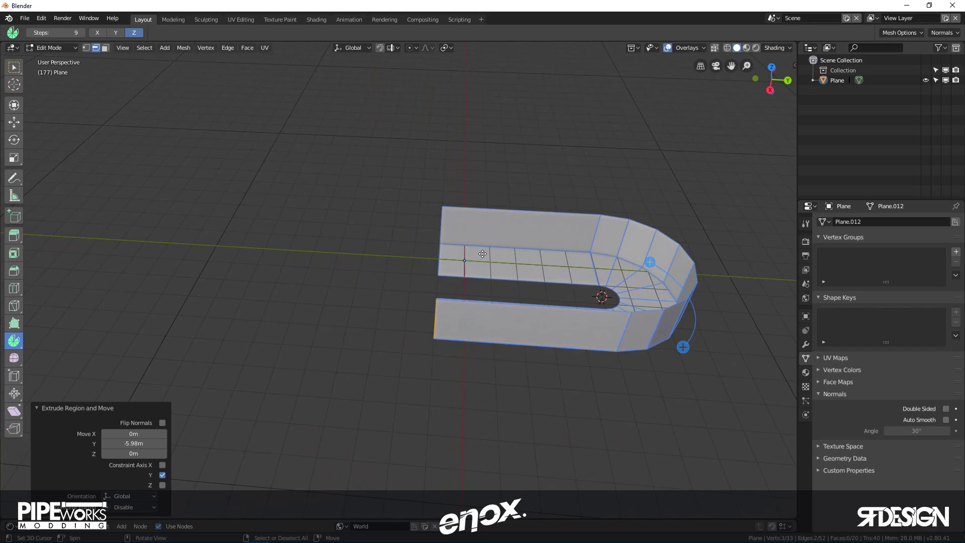
middle_drag(508, 227, 483, 340)
key(KP_7)
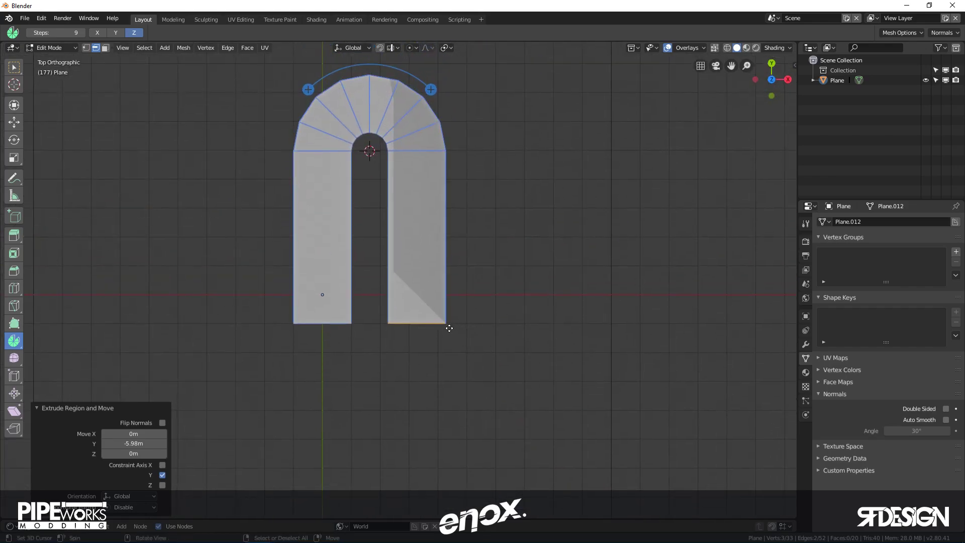
alt+right_click(429, 320)
click(14, 411)
drag(465, 323, 442, 103)
text(1)
key(Return)
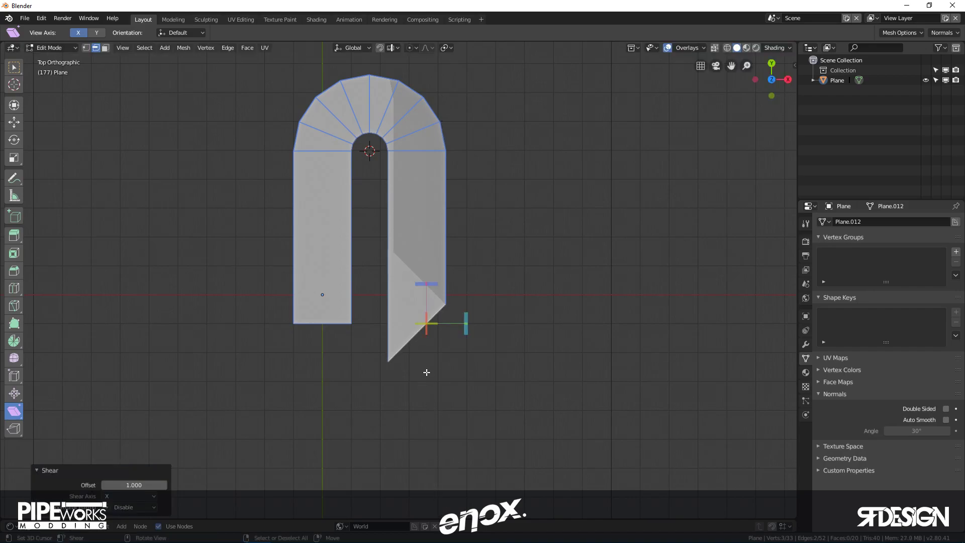
- Extrude the sheared end edges about 3.67 m along X
key(e)
key(x)
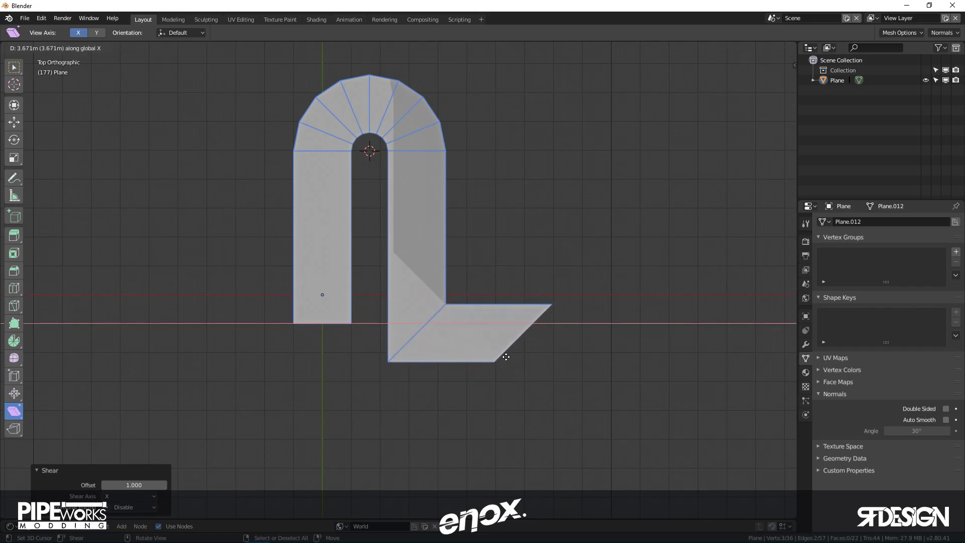
click(539, 334)
text(s0)
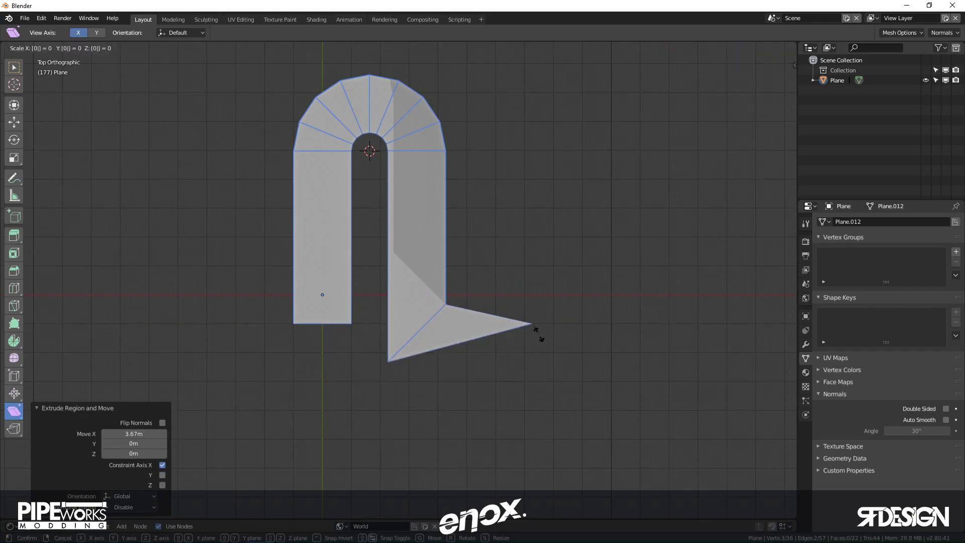
key(Return)
key(ctrl+z)
- Flatten the slanted end edges by scaling them to 0 along X
key(s)
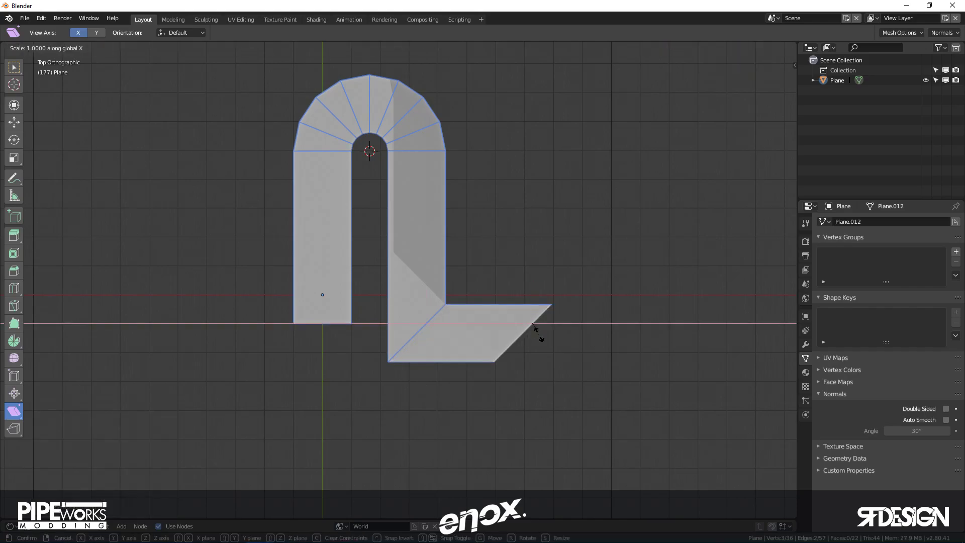
key(x)
key(0)
key(Return)
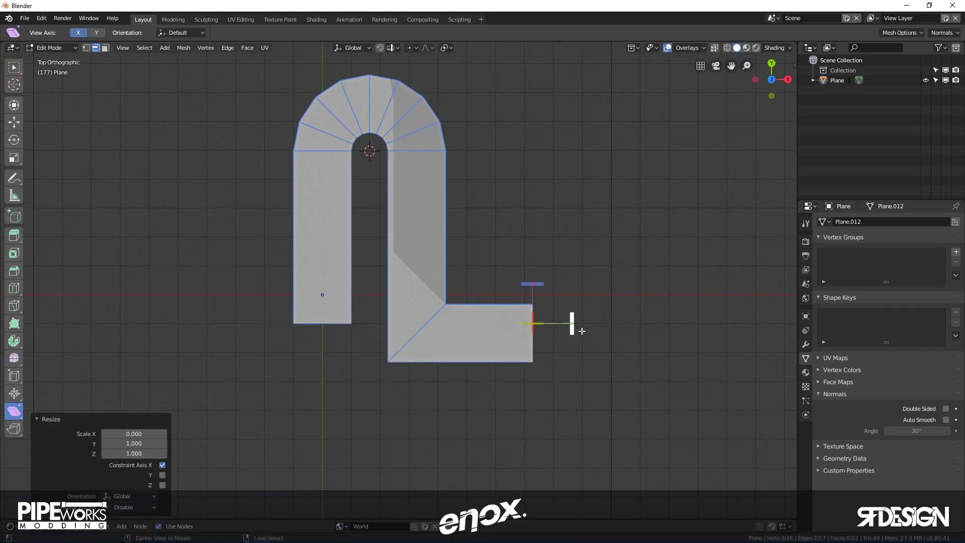
- Spin the flattened end edges 180° in 8 steps around a 3D cursor placed at about X 7.35, Y -3.60
shift+middle_drag(551, 309, 539, 228)
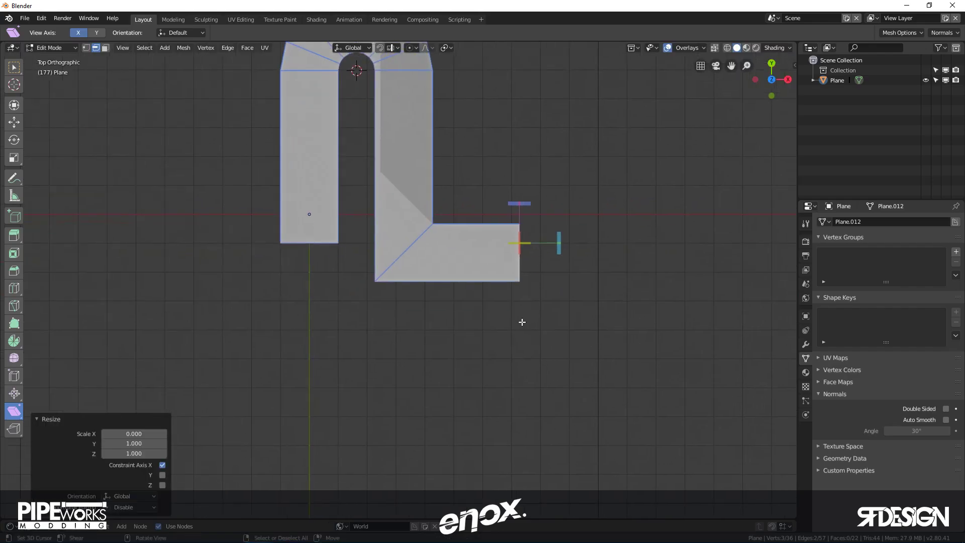
shift+right_click(522, 317)
click(14, 341)
drag(586, 257, 424, 416)
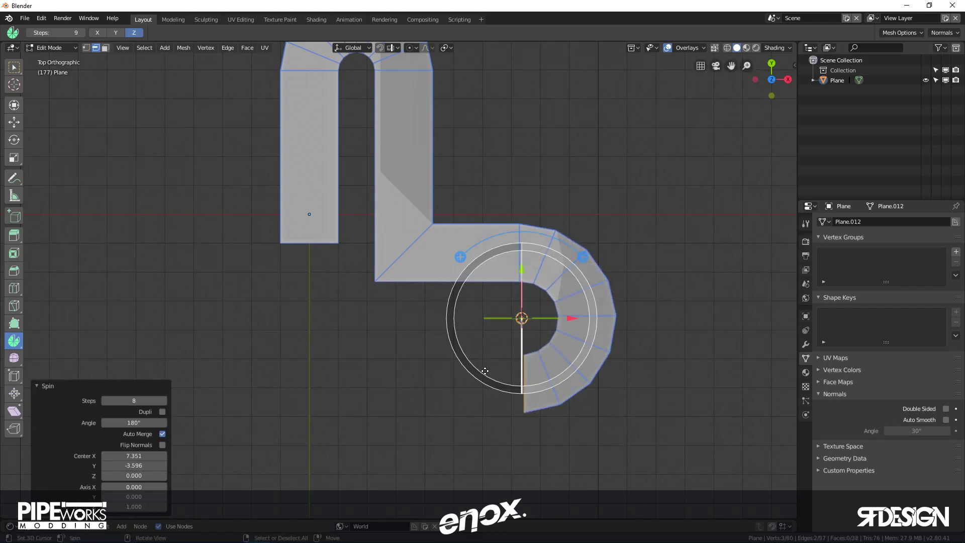
- Extrude the end edges about 3.88 m along negative X and spin them 90° in 8 steps around a point at about X 3.74, Y -2.27
key(e)
key(x)
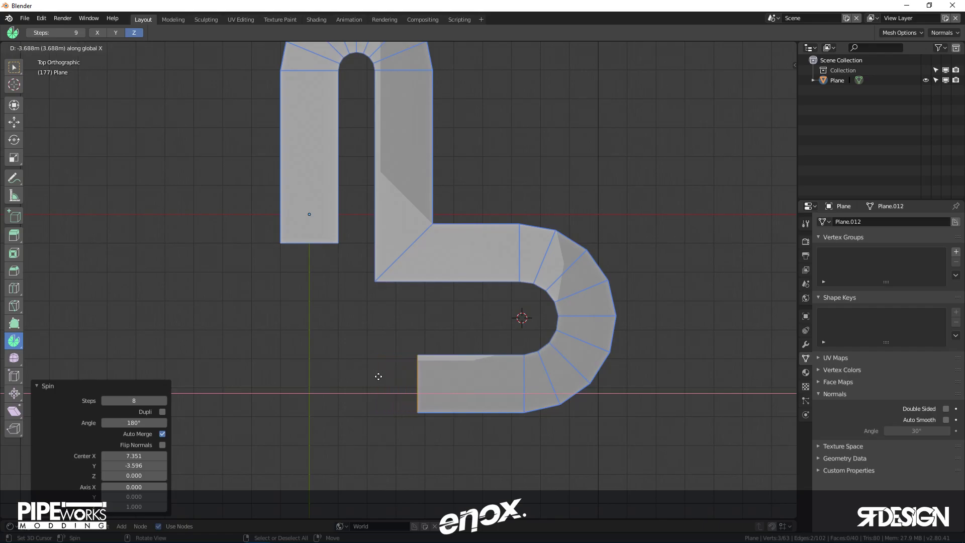
click(372, 376)
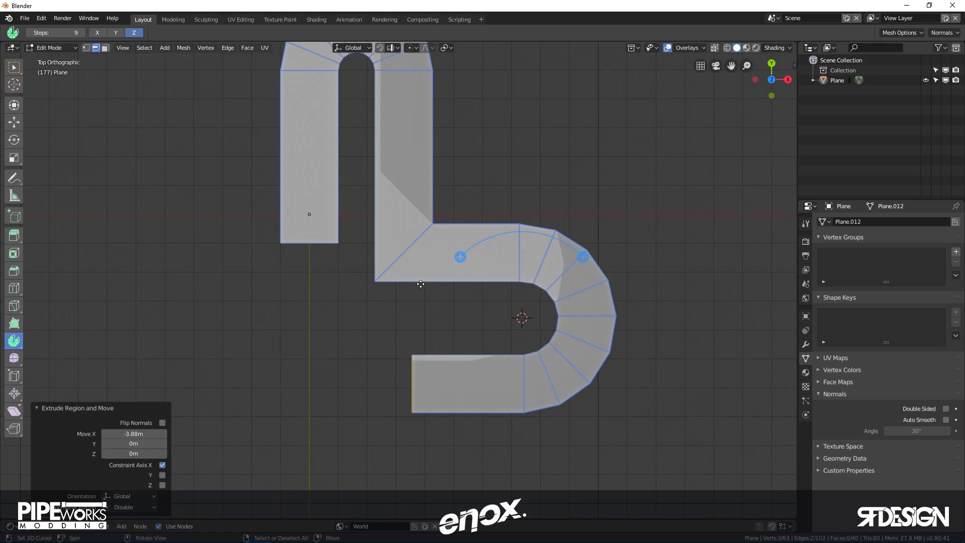
shift+right_click(418, 279)
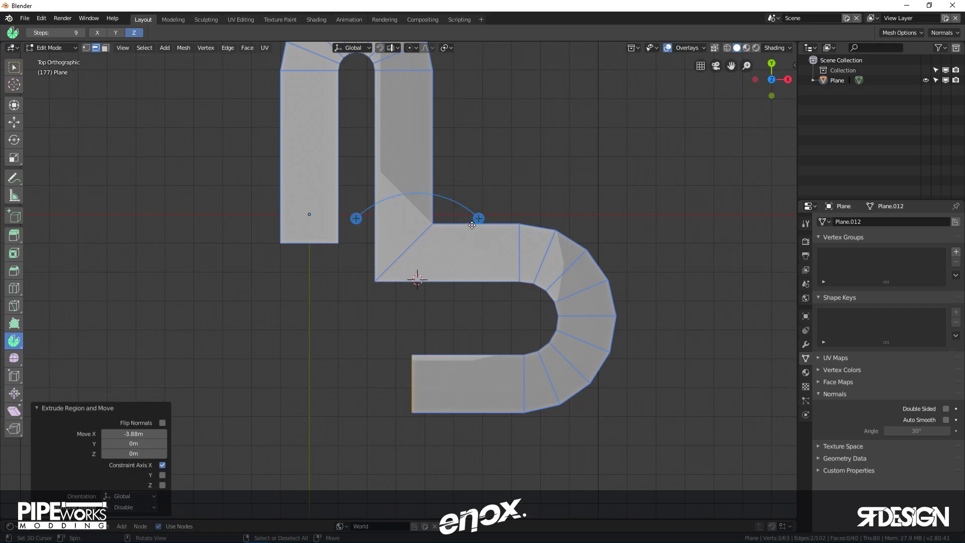
drag(479, 218, 493, 352)
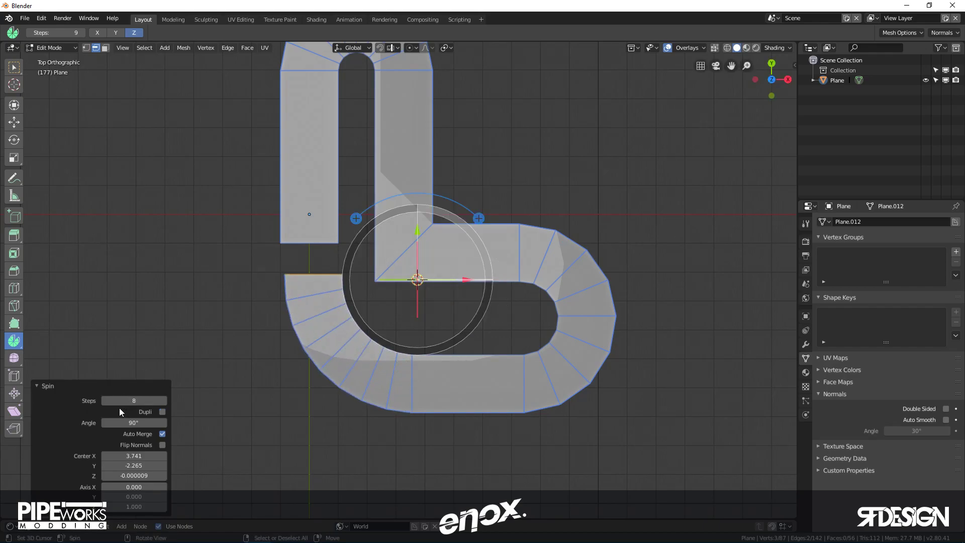
- Set the number of steps of the 90° spin to 11
double_click(132, 402)
text(15)
key(Return)
drag(153, 401, 141, 401)
shift+middle_drag(313, 357, 351, 358)
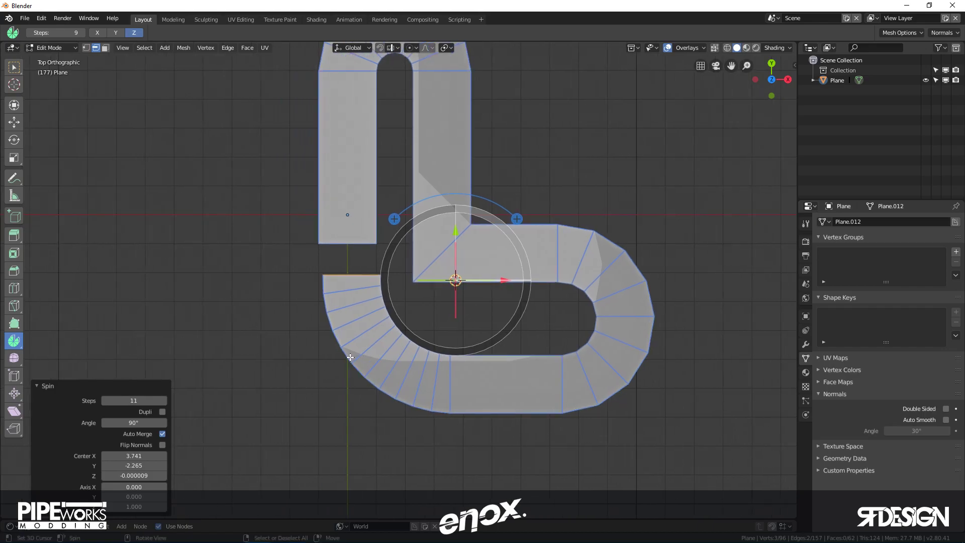
- Move the faces of the spun 90° corner about 0.13 m along negative X to line up with the starting straight
key(3)
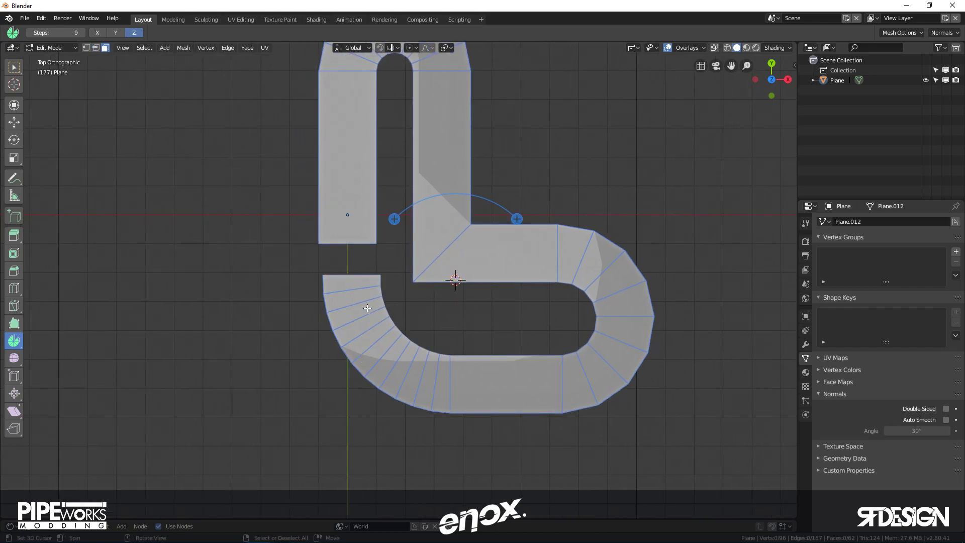
ctrl+click(350, 305)
ctrl+click(440, 385)
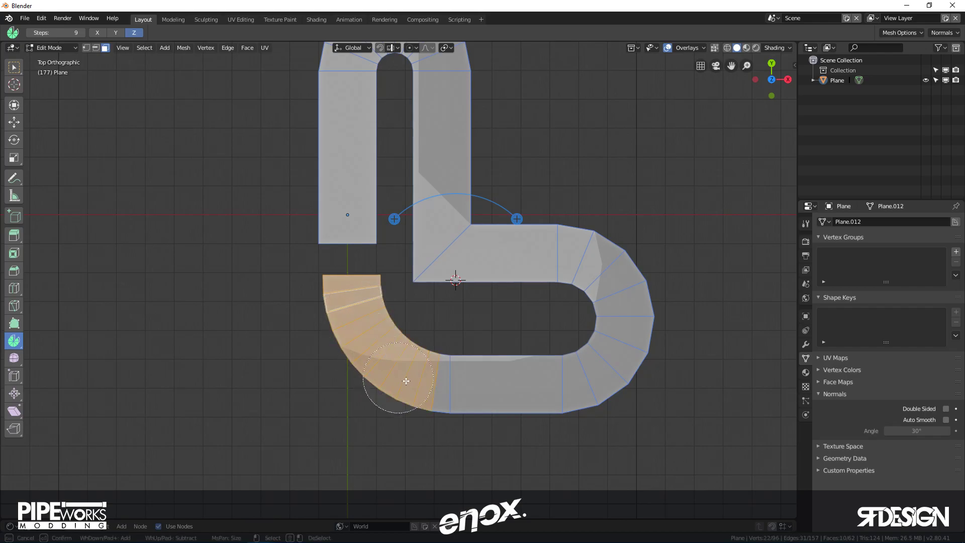
key(g)
key(x)
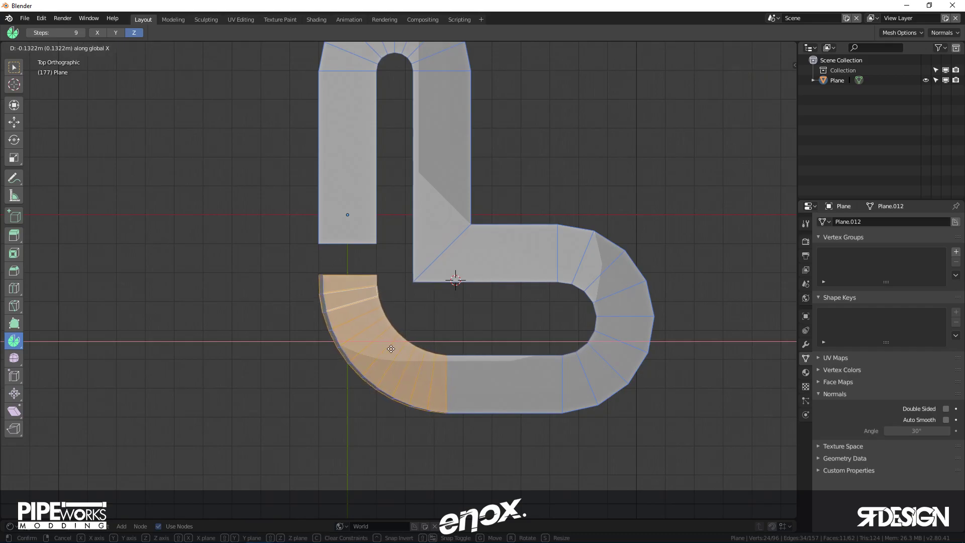
click(391, 348)
- Close the gap between the two path ends by filling a floor face and a wall face
middle_drag(408, 377, 287, 282)
scroll(305, 267, up, 4)
mouse_move(362, 285)
middle_down()
mouse_move(364, 260)
mouse_move(374, 282)
middle_up()
key(2)
click(368, 280)
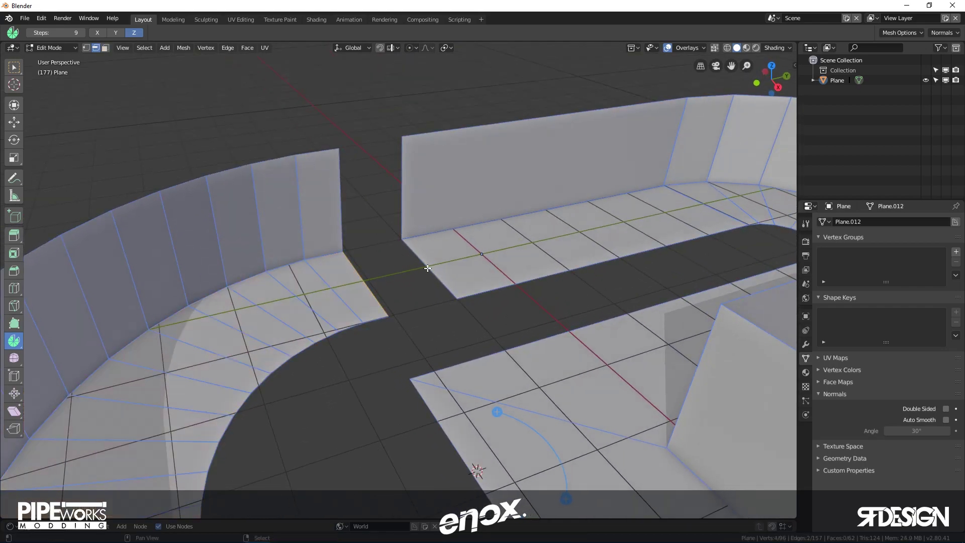
key(f)
click(339, 199)
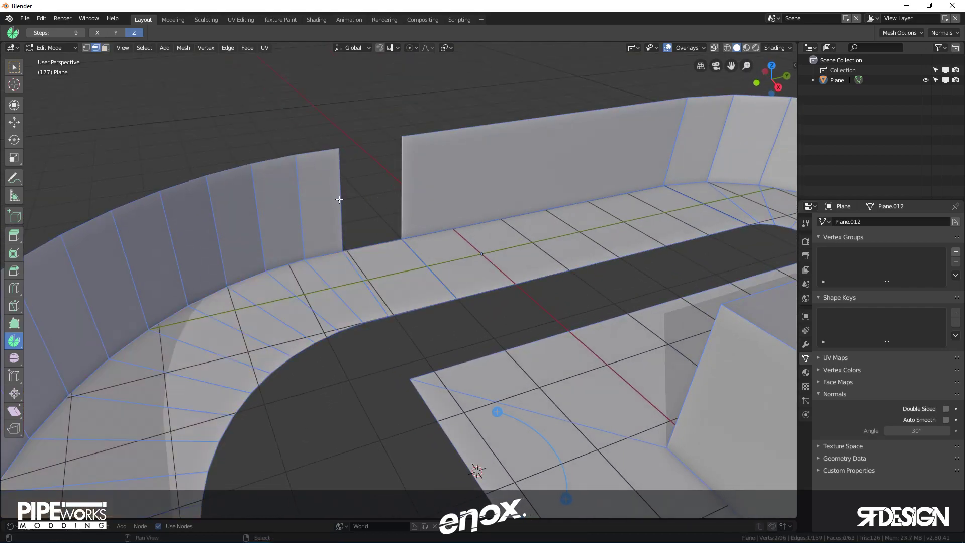
key(f)
- Dissolve the leftover seam edges on the floor and wall beside the filled gap
right_click(402, 176)
alt+right_click(395, 184)
key(ctrl+x)
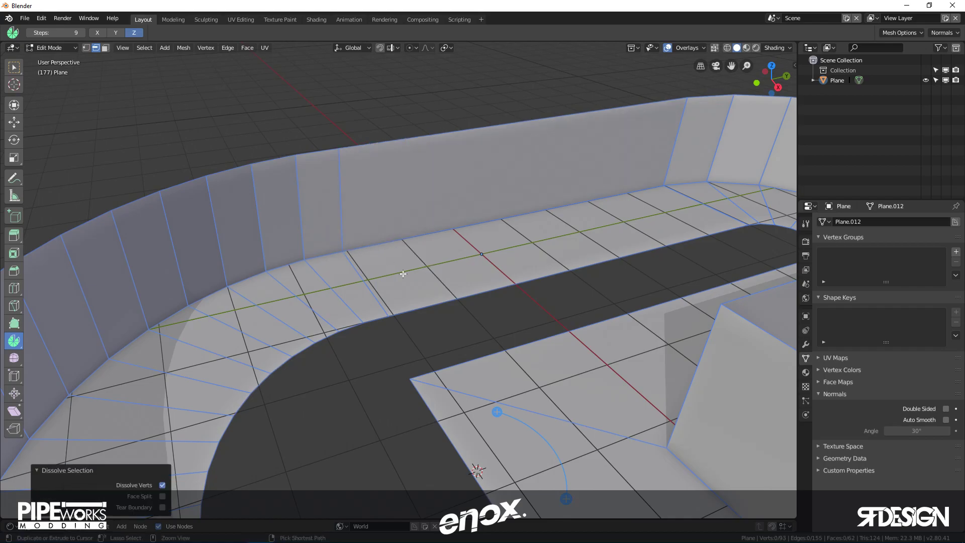
scroll(403, 274, down, 4)
key(Tab)
- Add one loop cut across each of the two parallel straights beside the narrow U-turn
mouse_move(388, 302)
middle_down()
mouse_move(463, 319)
mouse_move(384, 308)
middle_up()
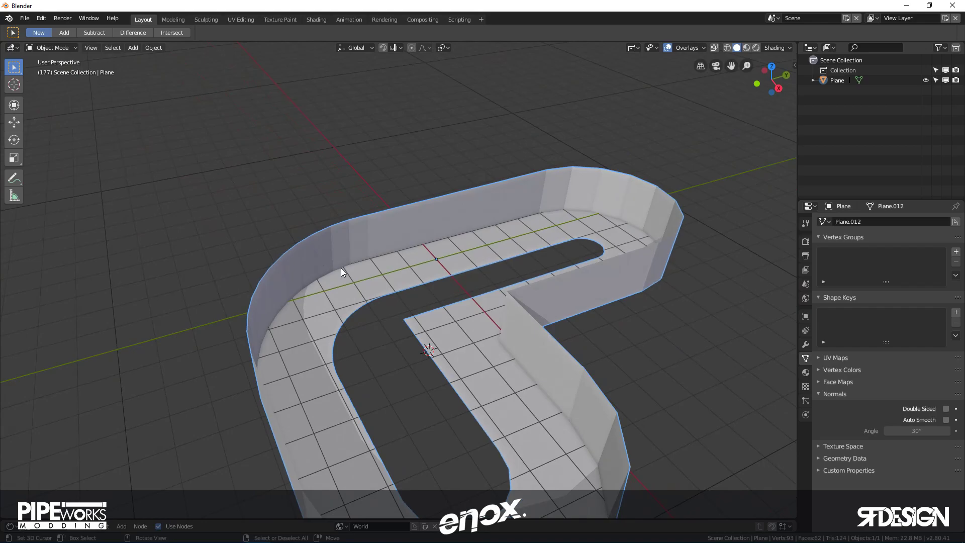
middle_drag(332, 276, 409, 227)
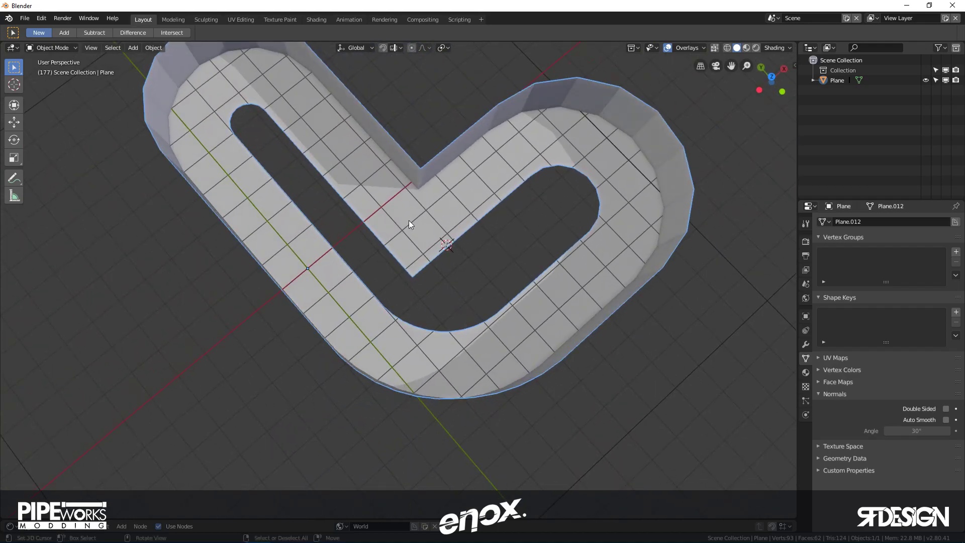
middle_drag(452, 268, 306, 222)
middle_drag(583, 242, 396, 359)
key(Tab)
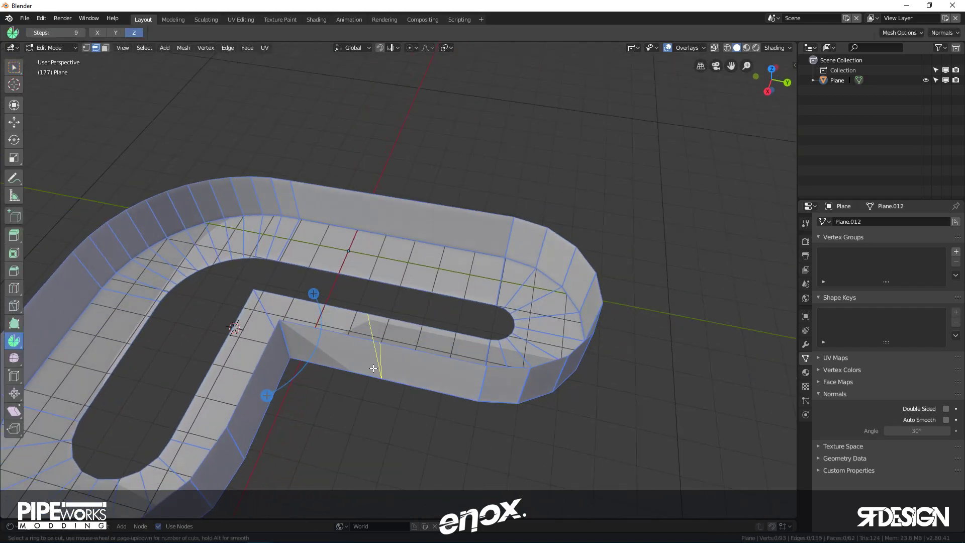
click(369, 358)
right_click(370, 357)
key(ctrl+r)
click(416, 229)
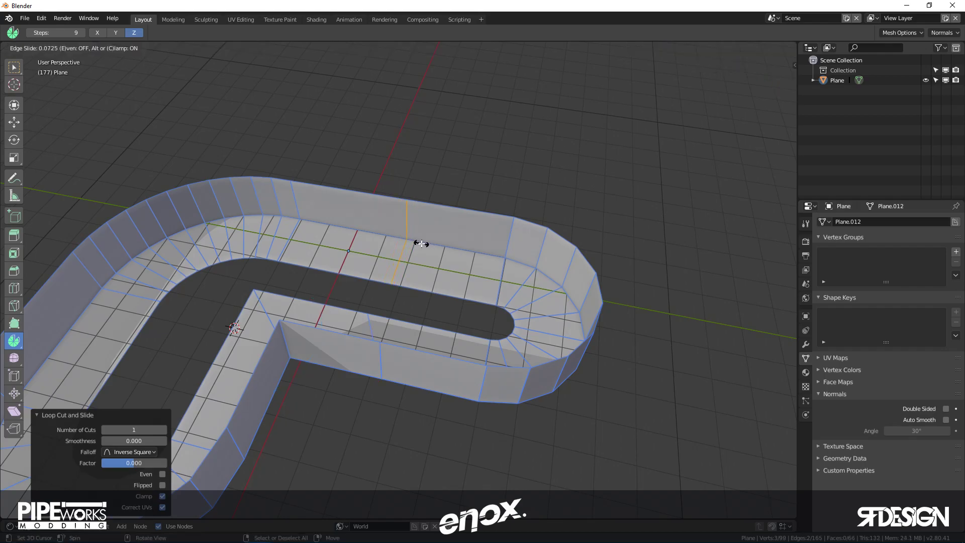
click(422, 243)
- Align the loop cuts on both straights by scaling their edges to 0 along Y
middle_drag(416, 229, 361, 305)
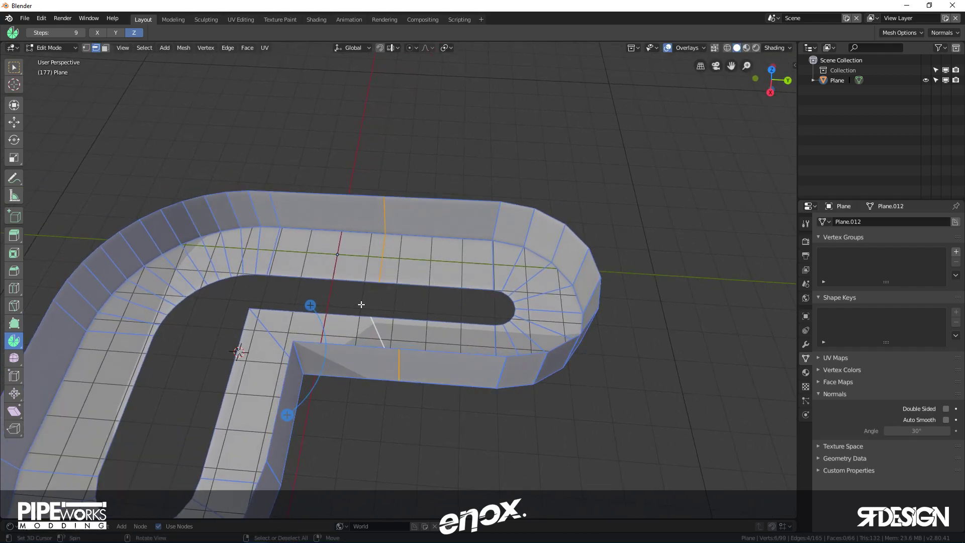
key(s)
key(y)
key(0)
key(Return)
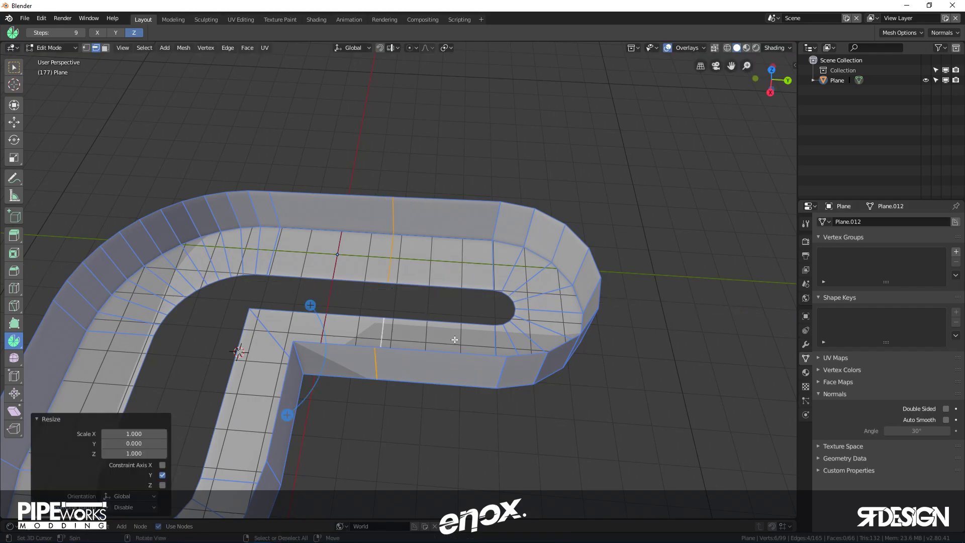
- Add a second loop cut to each straight nearer the narrow U-turn and move both about 0.99 m along Y
key(ctrl+r)
click(443, 360)
right_click(443, 360)
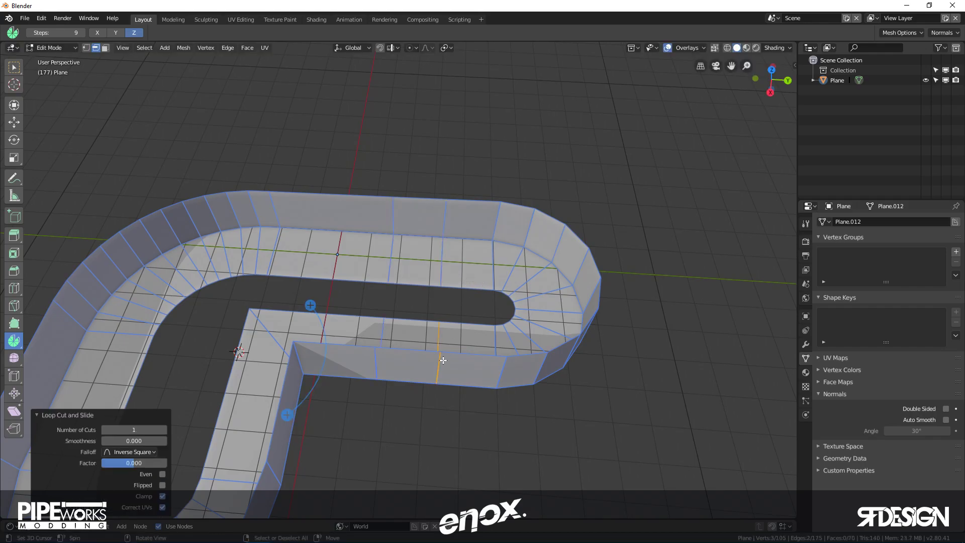
alt+shift+click(443, 275)
key(g)
key(y)
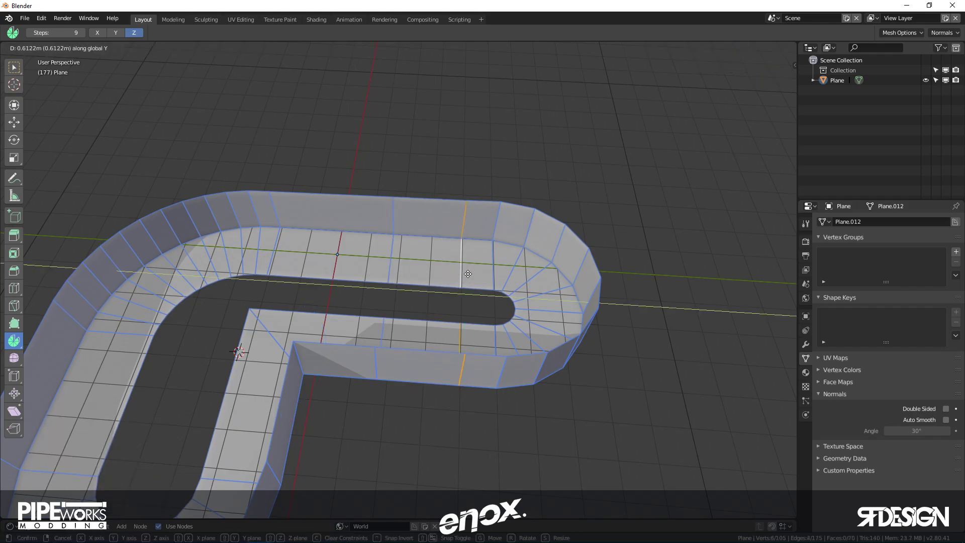
click(479, 274)
- Raise the floor faces of the narrow U-turn about 0.45 m along Z
middle_drag(478, 274, 540, 282)
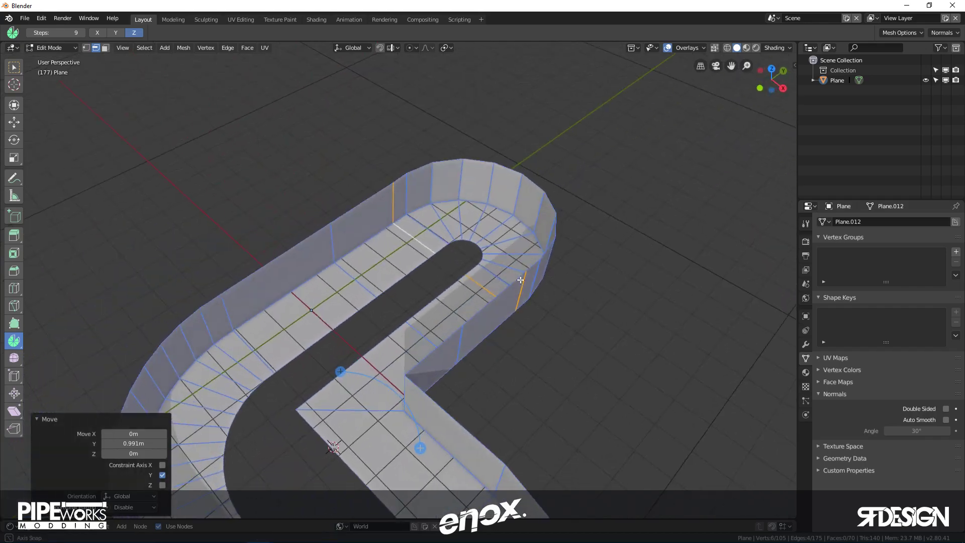
scroll(455, 242, up, 4)
scroll(455, 242, up, 1)
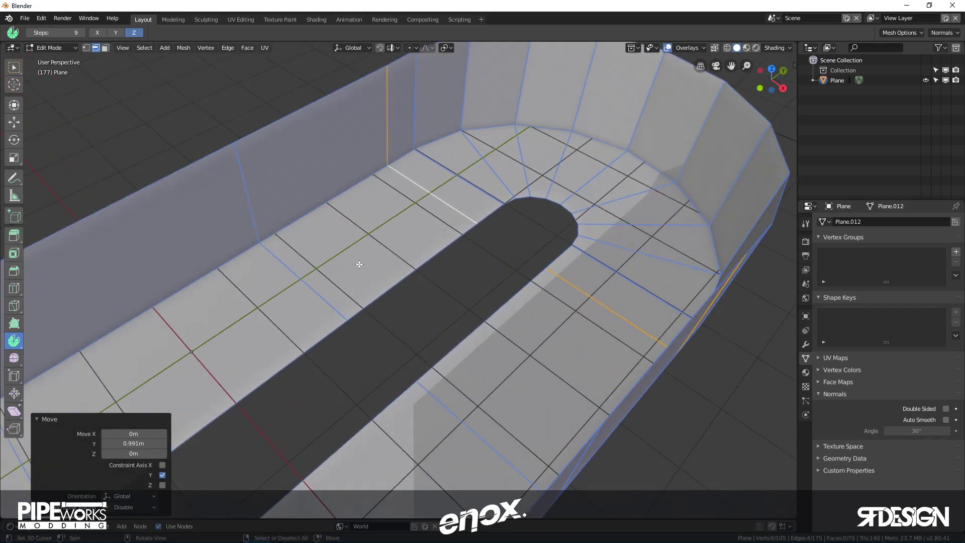
middle_drag(532, 317, 479, 321)
shift+middle_drag(478, 257, 267, 287)
key(3)
right_click(360, 242)
shift+right_click(413, 223)
shift+right_click(451, 238)
shift+right_click(485, 260)
shift+right_click(501, 286)
shift+right_click(516, 321)
mouse_move(526, 358)
mouse_down()
mouse_move(492, 407)
mouse_move(399, 431)
mouse_up()
middle_drag(398, 431, 431, 259)
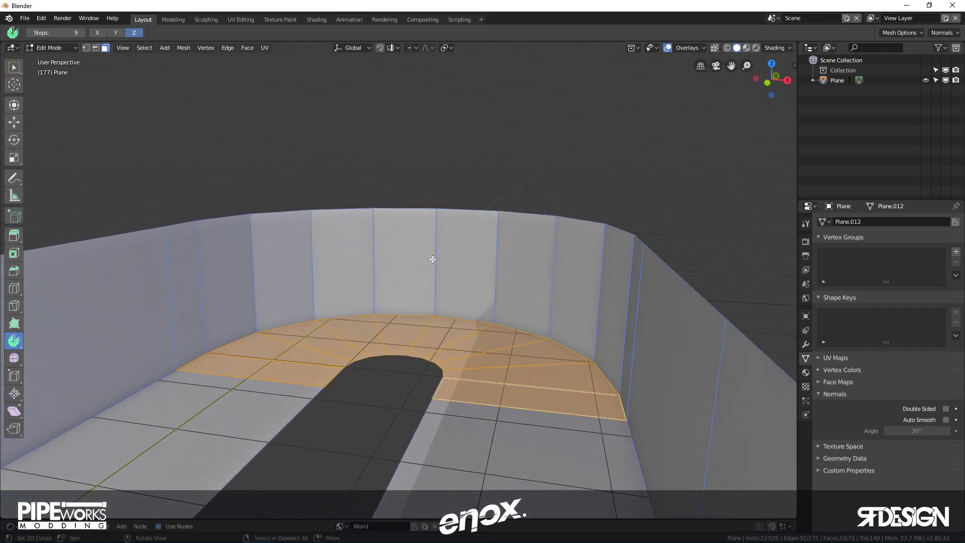
key(g)
key(z)
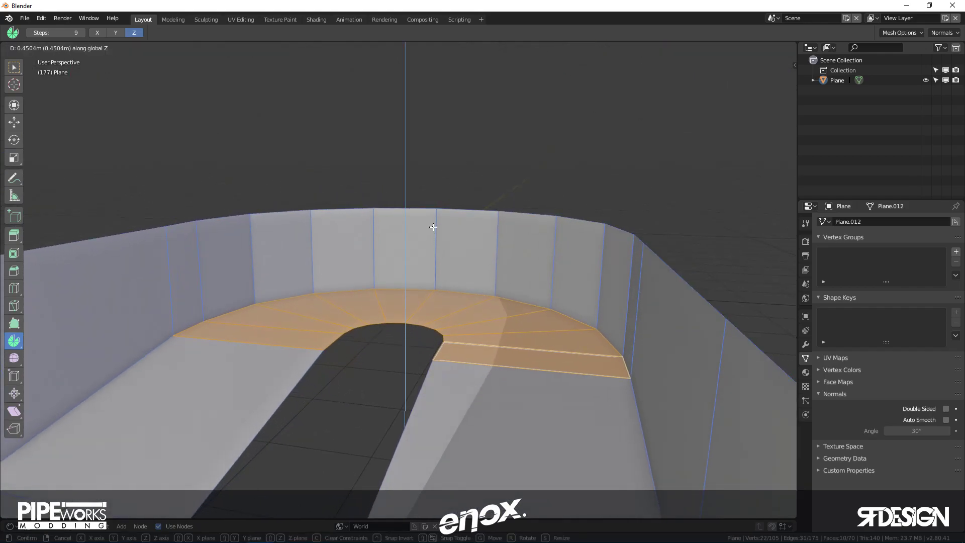
click(432, 228)
- Scale the inner edges of the raised U-turn by about 1.337 in X and Y, leaving Z locked
middle_drag(517, 276, 325, 274)
key(Tab)
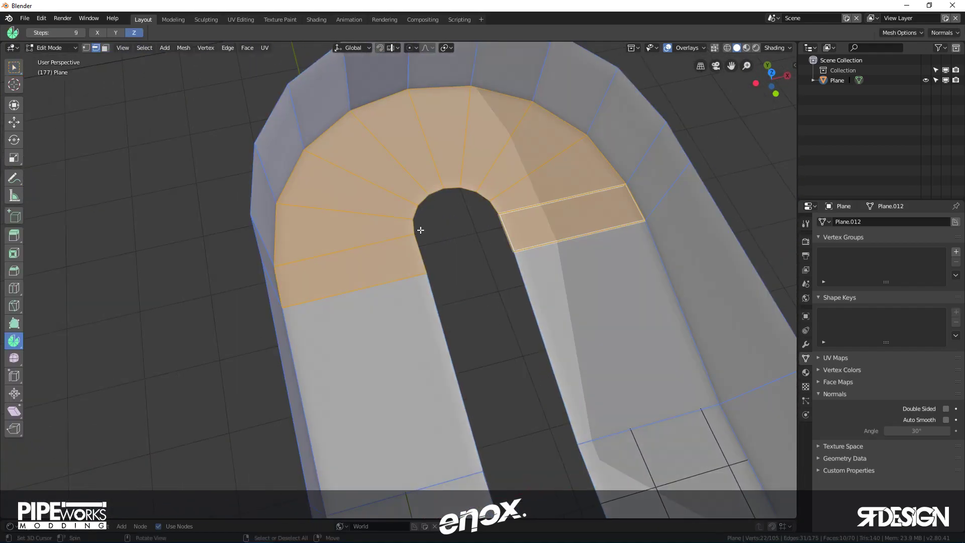
key(alt+a)
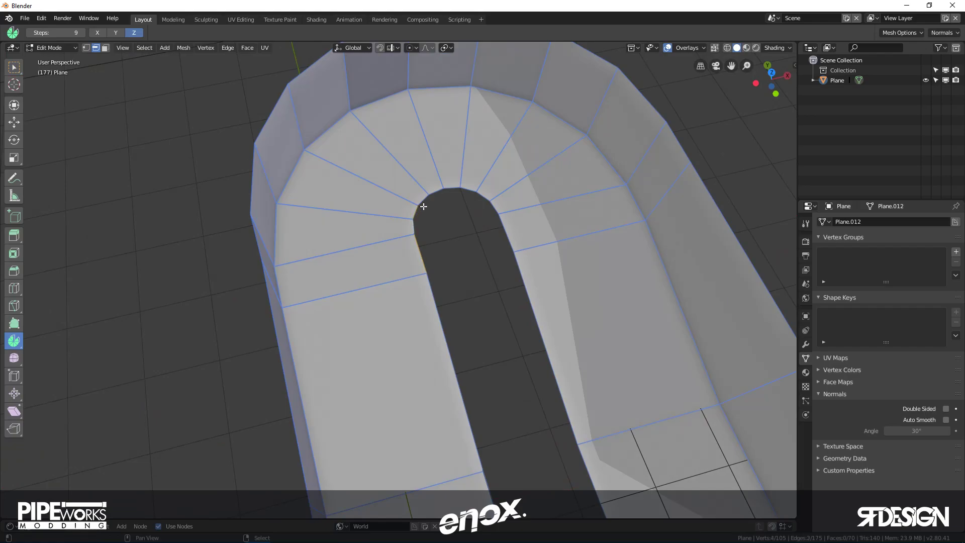
shift+click(484, 194)
key(s)
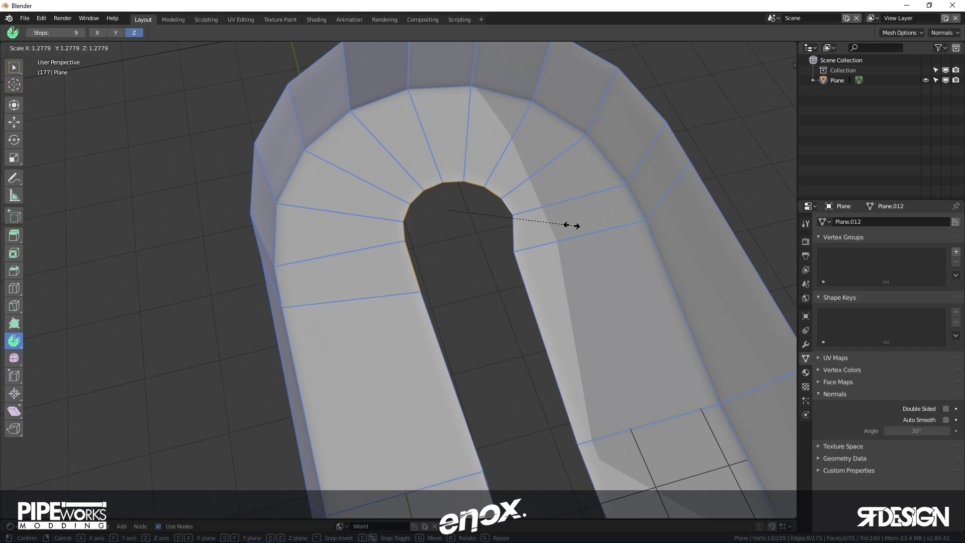
right_click(492, 247)
key(s)
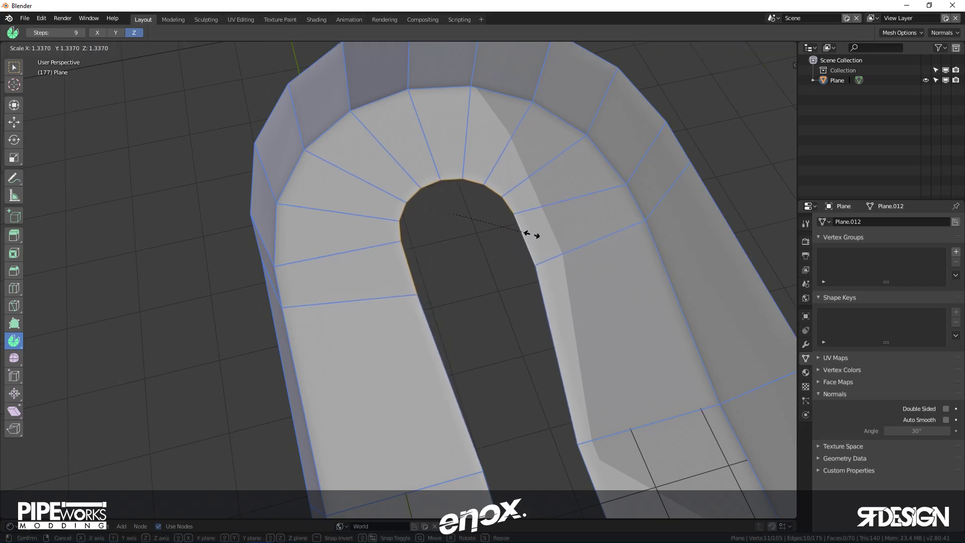
key(shift+z)
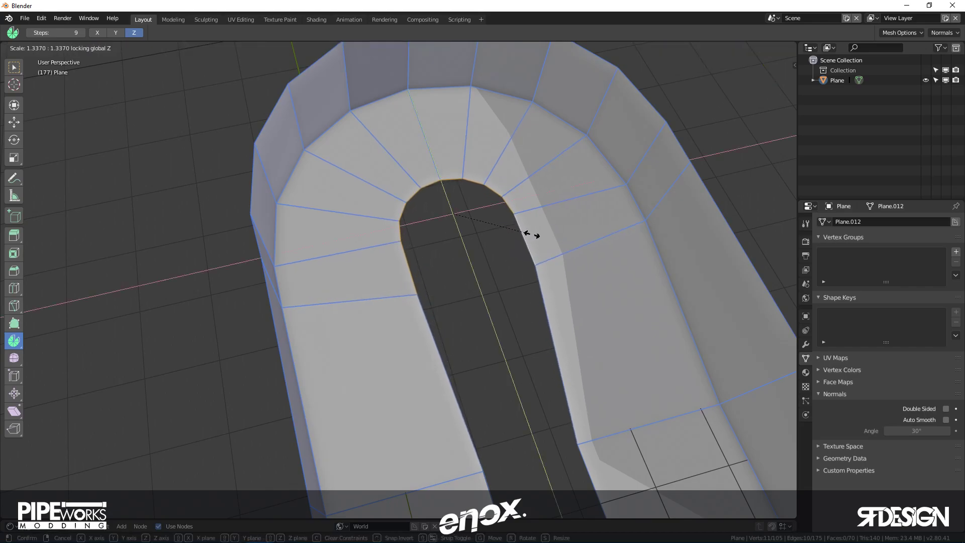
click(526, 233)
- Straighten the floor and wall edges at both ends of the raised U-turn by scaling them to 0 along Y
middle_drag(487, 263, 414, 261)
alt+right_click(550, 377)
alt+shift+right_click(322, 243)
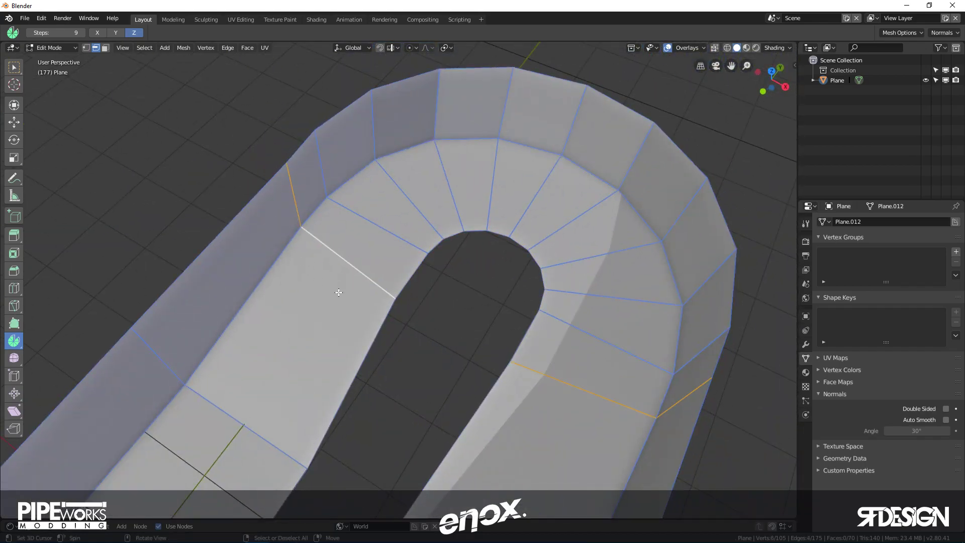
key(s)
key(y)
key(0)
key(Return)
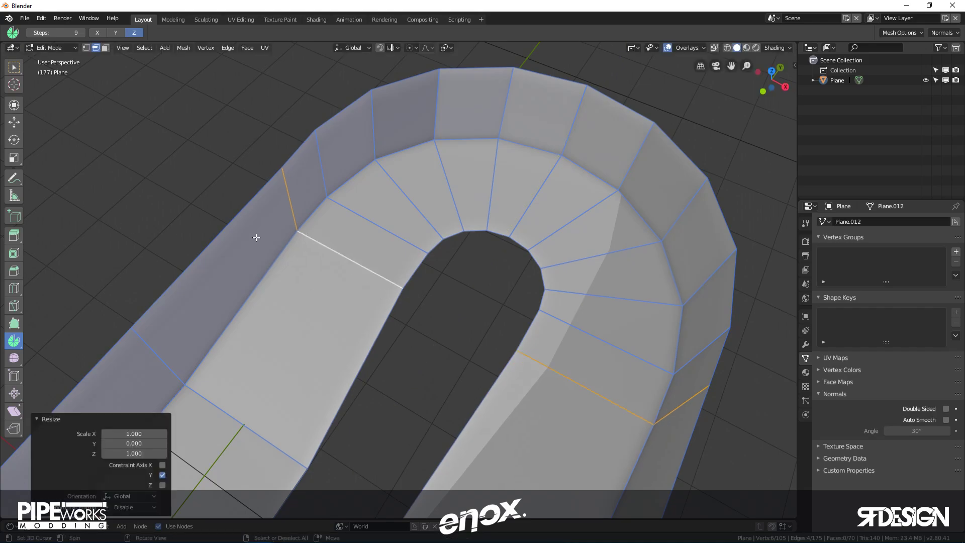
- Switch to the Select Box tool and select the edge loop where the wall meets the floor
key(Tab)
scroll(396, 295, down, 5)
middle_drag(430, 261, 479, 290)
key(Tab)
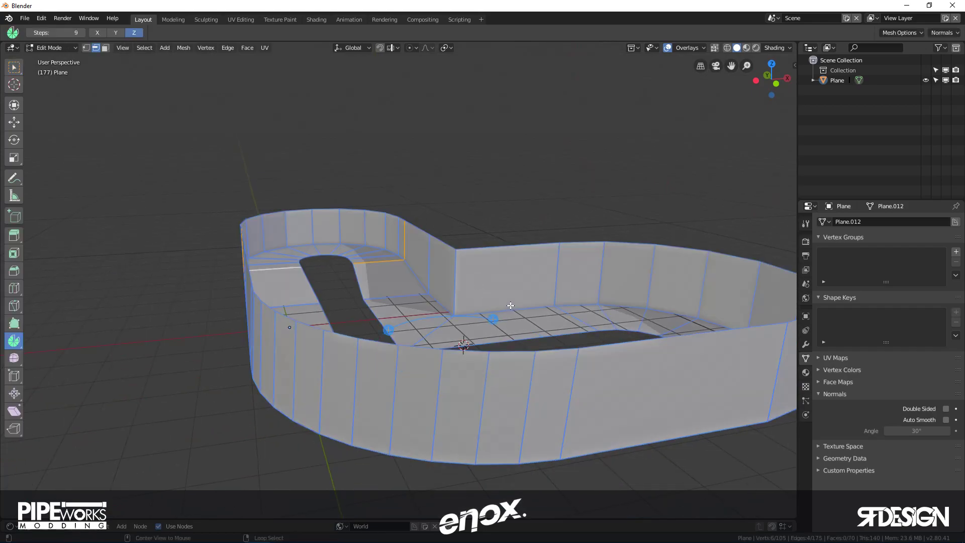
click(14, 67)
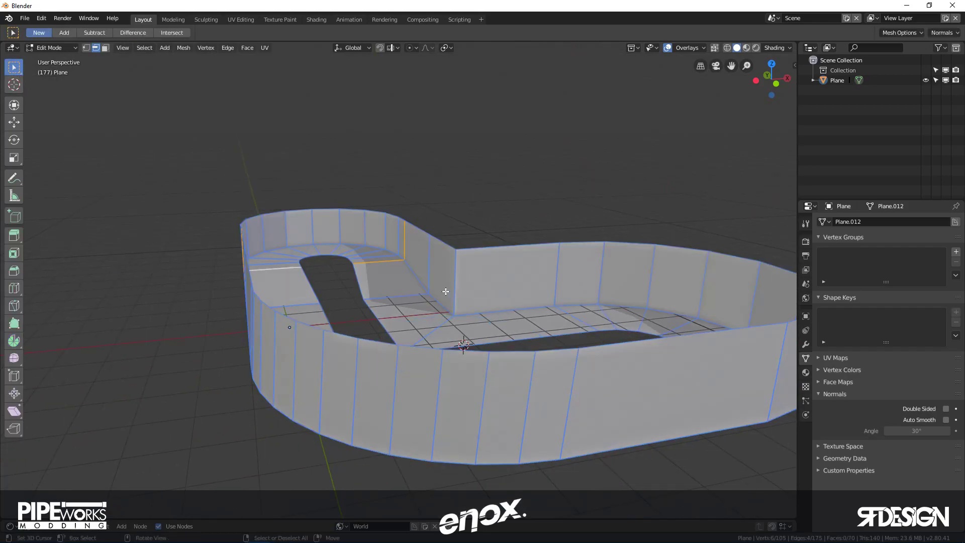
middle_drag(446, 295, 474, 318)
alt+click(509, 282)
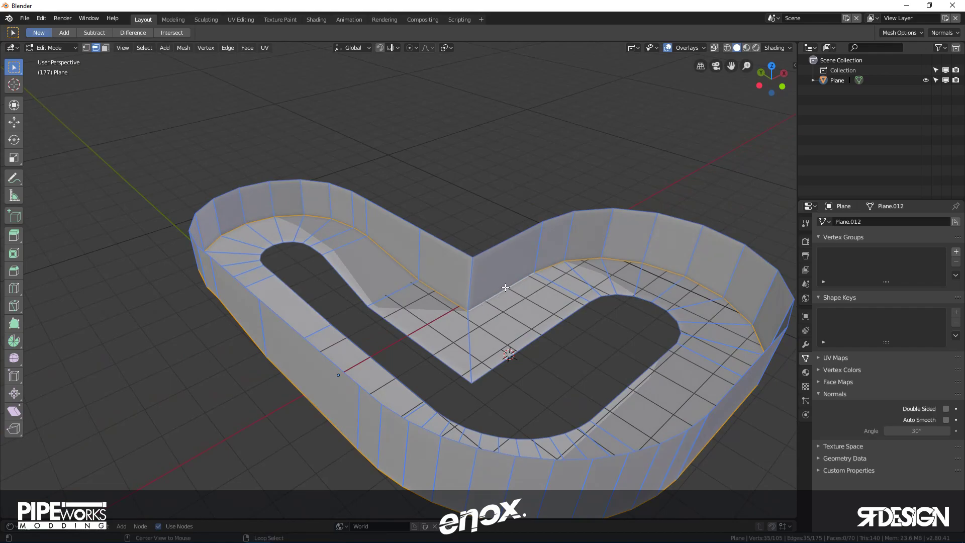
middle_drag(496, 293, 460, 248)
middle_drag(499, 288, 421, 271)
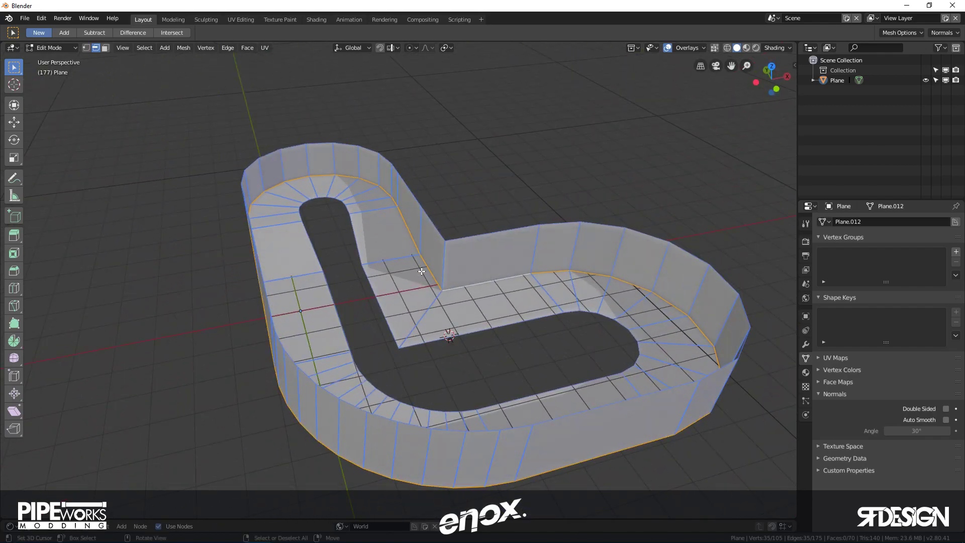
middle_drag(479, 279, 524, 368)
scroll(461, 285, up, 4)
middle_drag(461, 284, 449, 323)
scroll(428, 337, up, 2)
scroll(427, 337, down, 5)
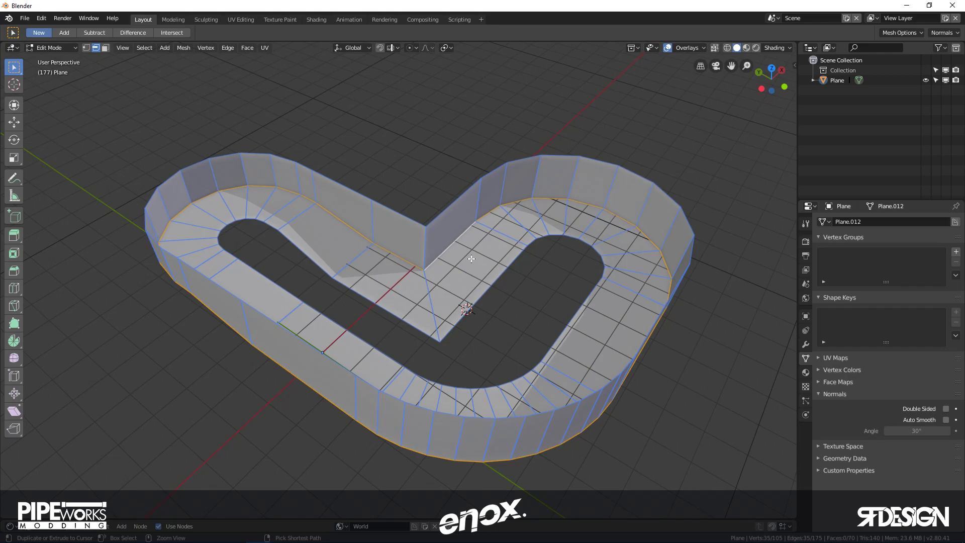
- Start a bevel on the selected floor-to-wall edge loop and switch its offset mode to Percent
key(ctrl+b)
scroll(605, 315, up, 2)
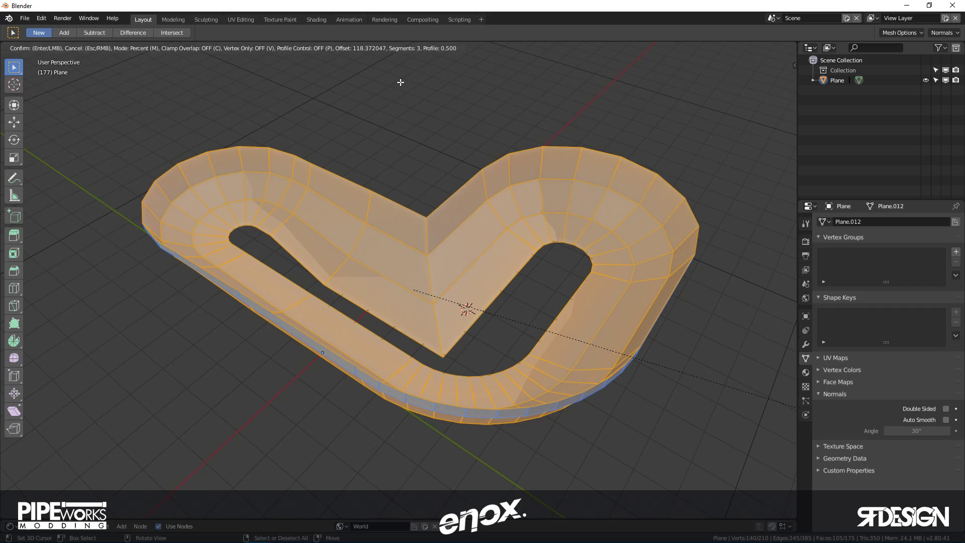
key(m)
key(m)
key(m)
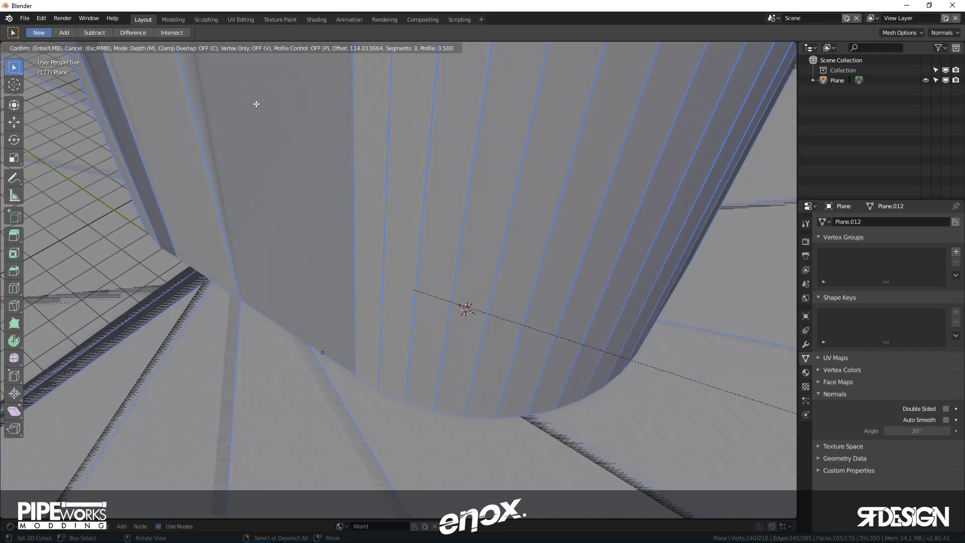
key(m)
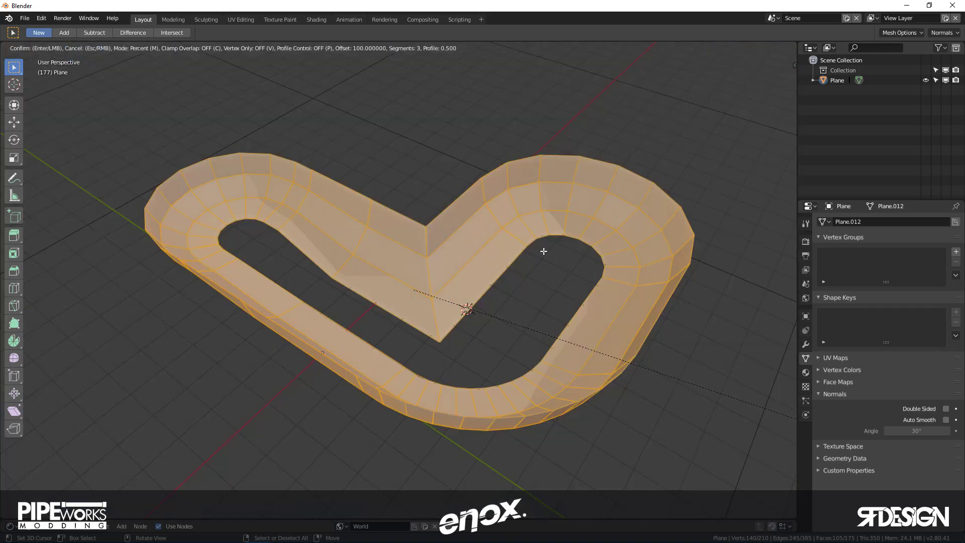
- Set the floor-to-wall bevel to 100 percent with 7 segments and apply it
text(0)
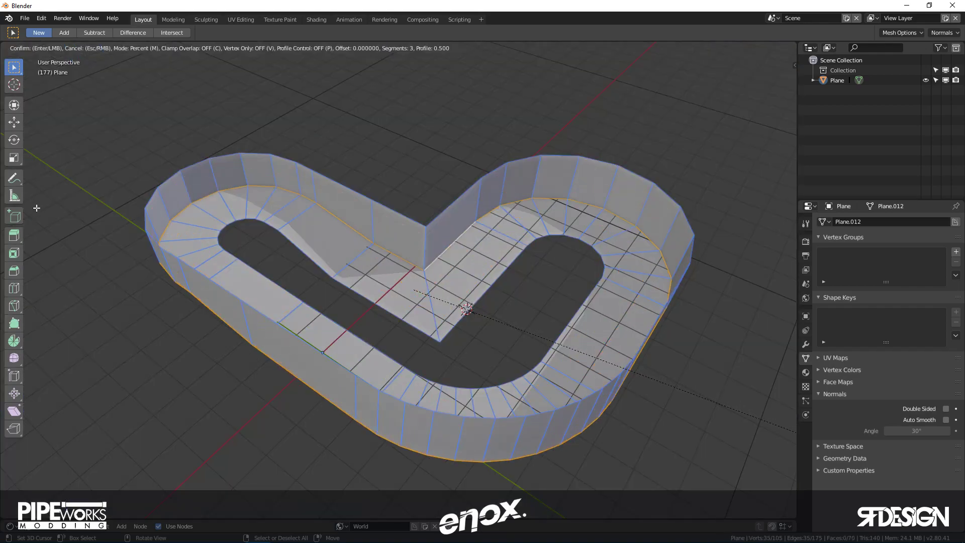
text(100)
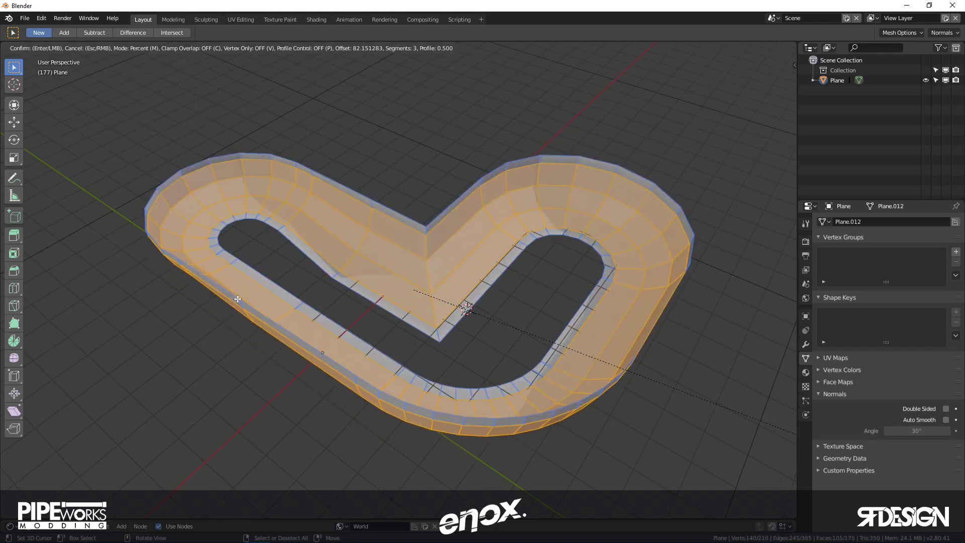
scroll(308, 324, down, 1)
scroll(257, 317, up, 1)
scroll(259, 318, up, 4)
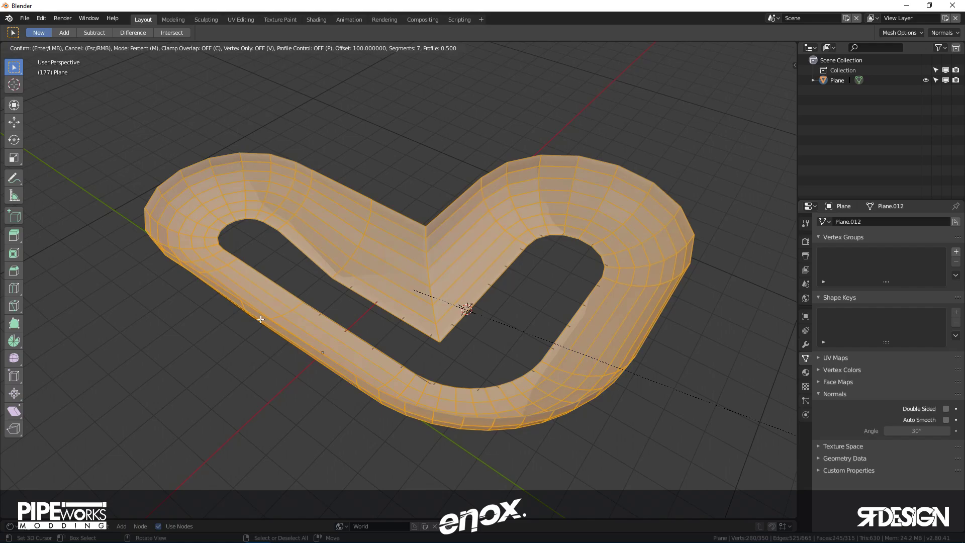
click(261, 320)
- Test the wall's upper rim for loose geometry by trial-moving the edge beside the inner corner, without keeping the move
middle_drag(422, 285, 393, 258)
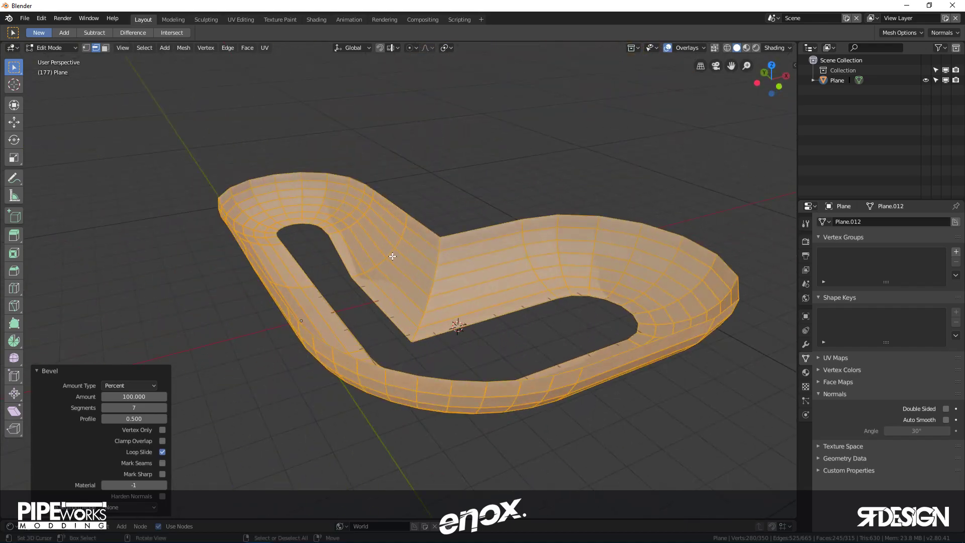
scroll(423, 219, up, 4)
middle_drag(424, 214, 406, 209)
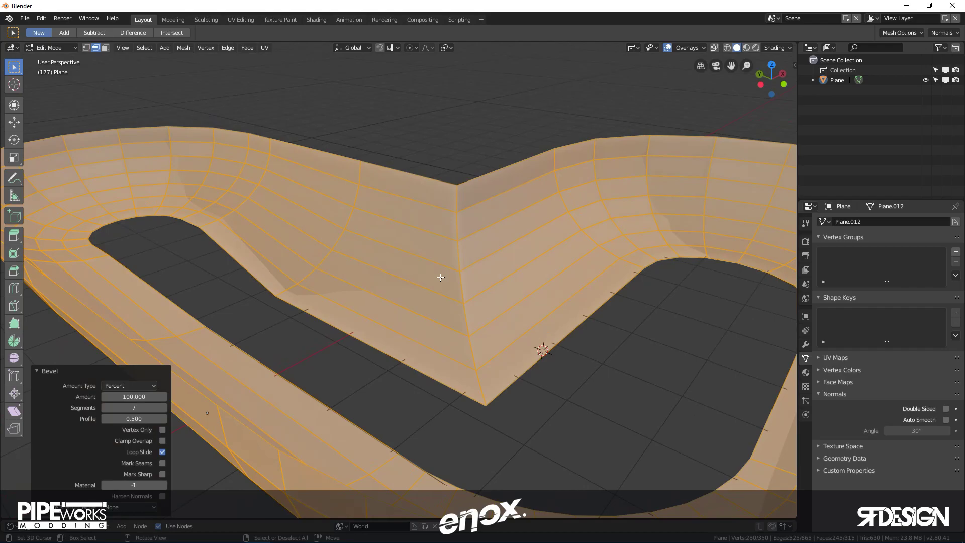
click(417, 182)
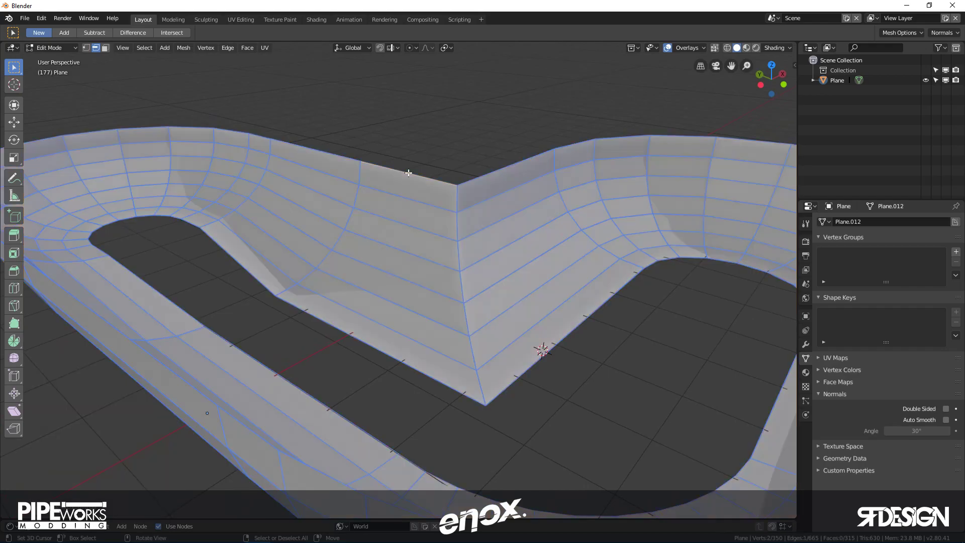
key(g)
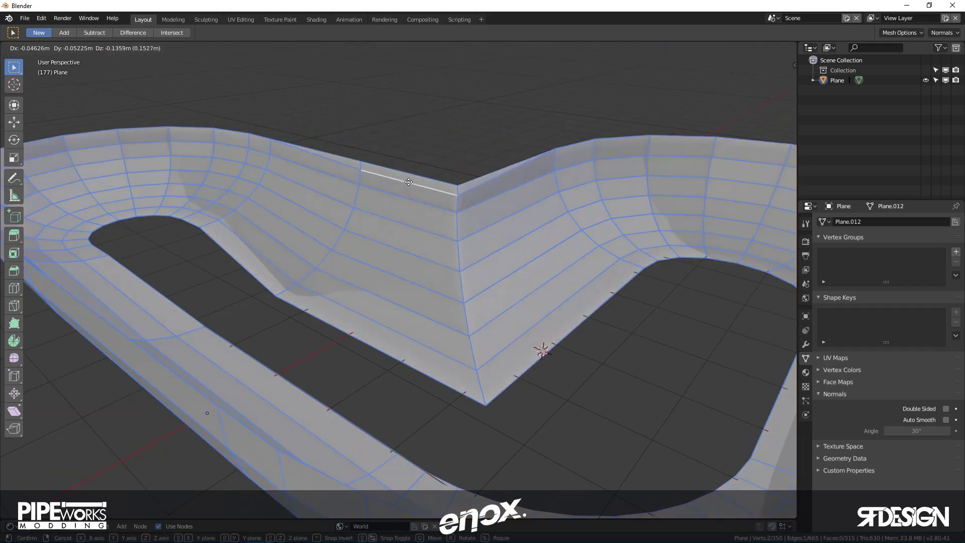
right_click(409, 183)
key(g)
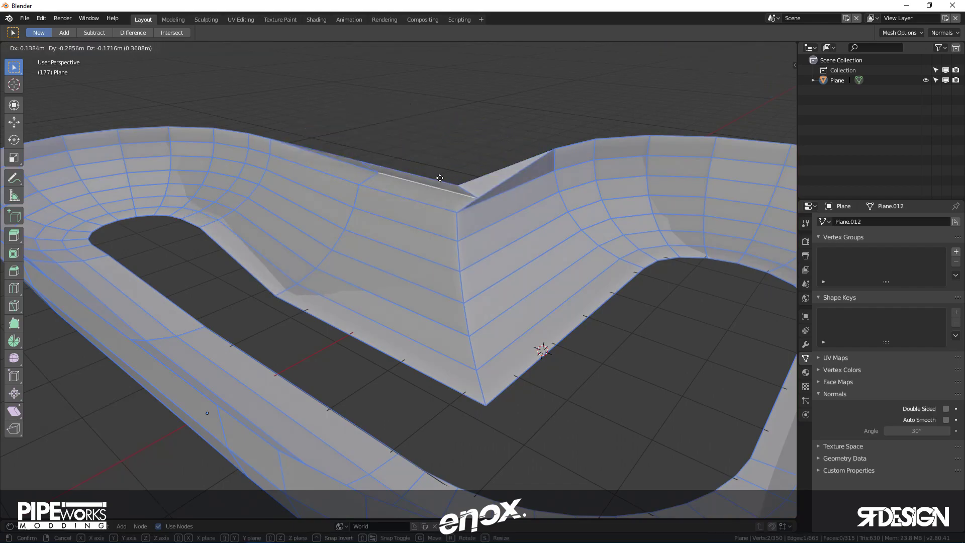
right_click(411, 188)
- Select the whole mesh and merge its overlapping vertices with Remove Doubles
middle_drag(411, 188, 431, 248)
key(a)
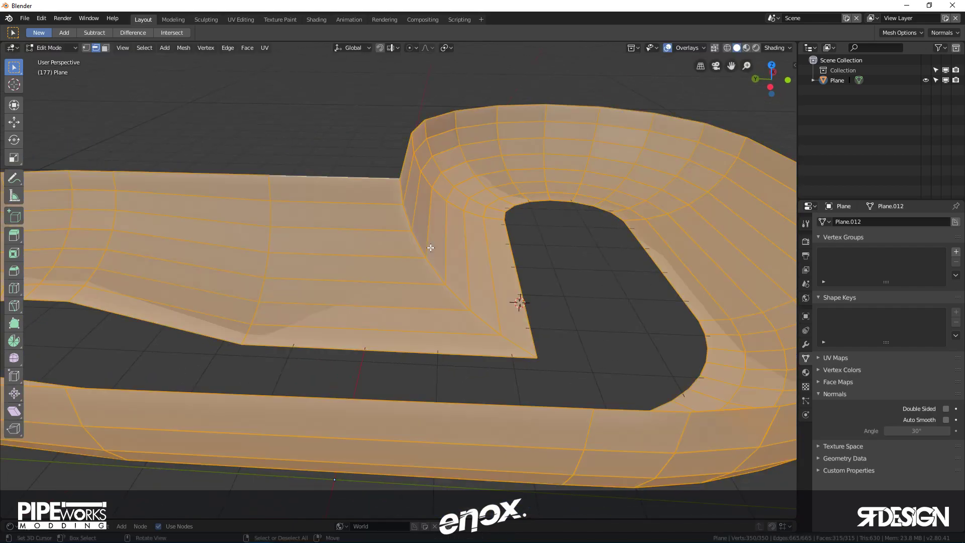
click(177, 51)
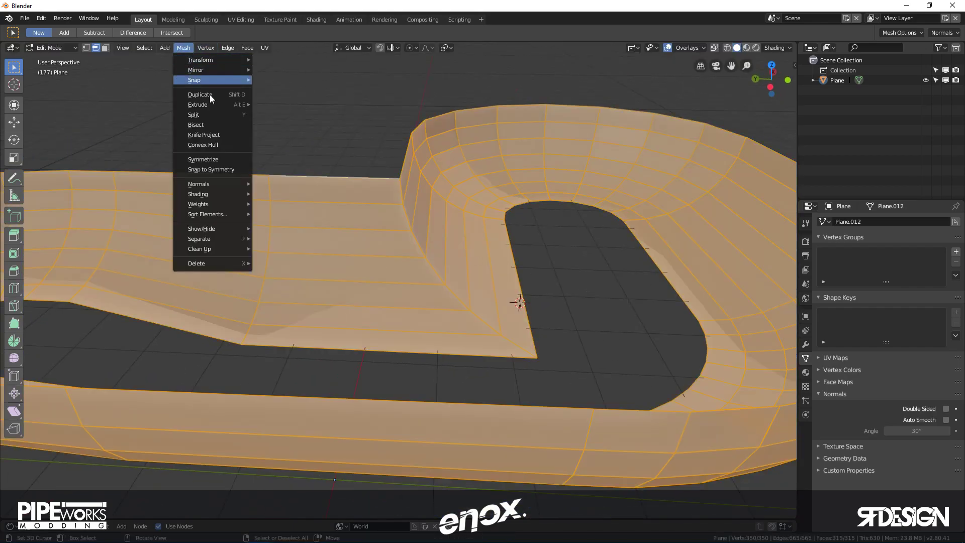
mouse_move(228, 250)
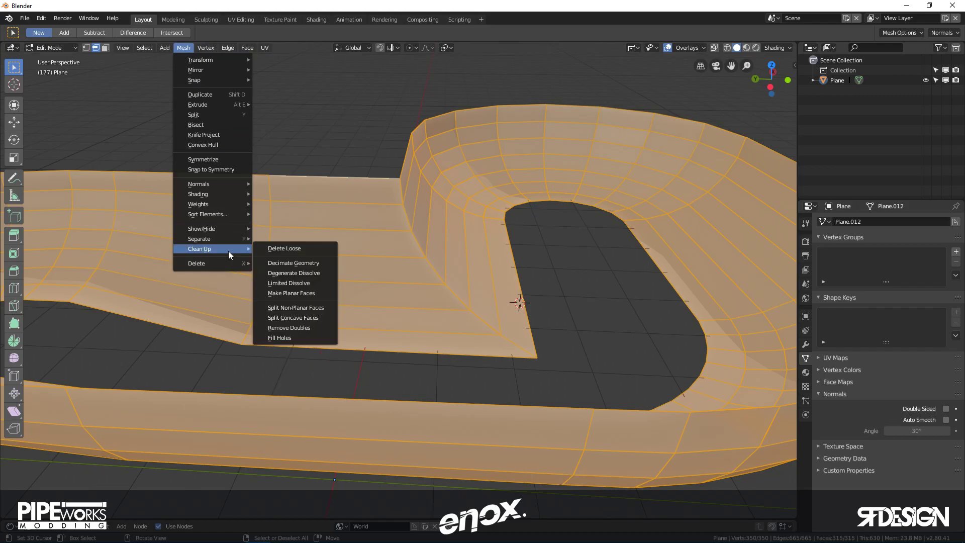
click(302, 328)
middle_drag(420, 481, 493, 423)
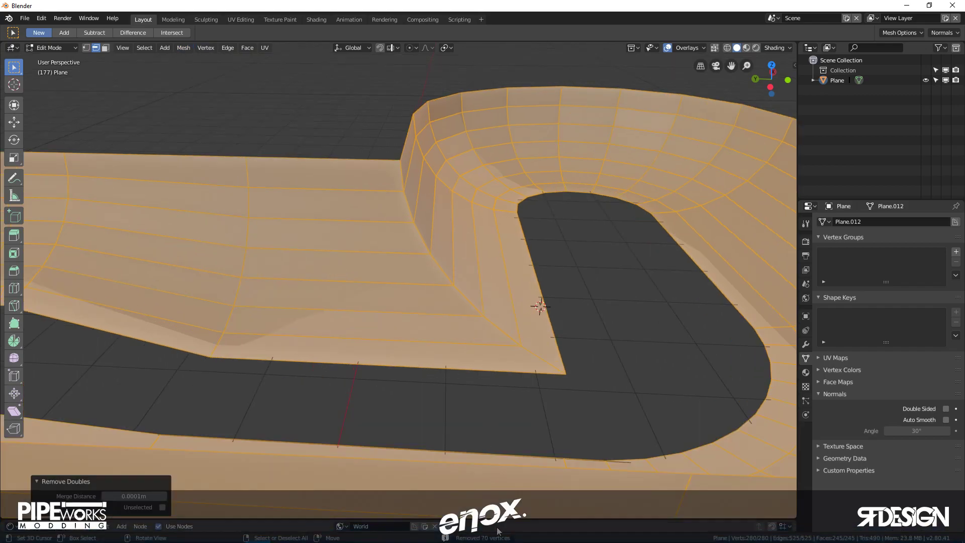
- Switch to Object Mode, shade the track smooth and enable Auto Smooth for its normals
scroll(493, 298, down, 4)
key(Tab)
middle_drag(383, 272, 415, 273)
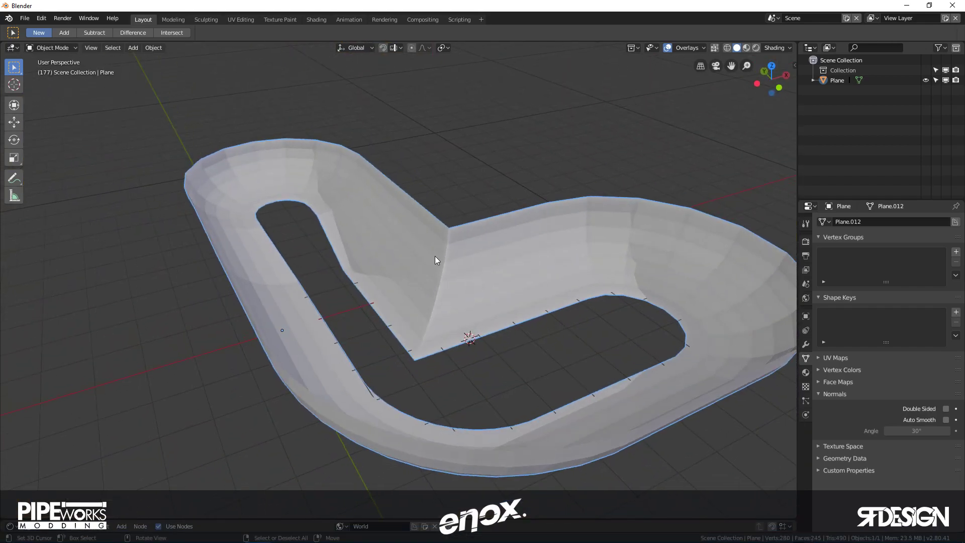
scroll(436, 261, up, 3)
right_click(435, 261)
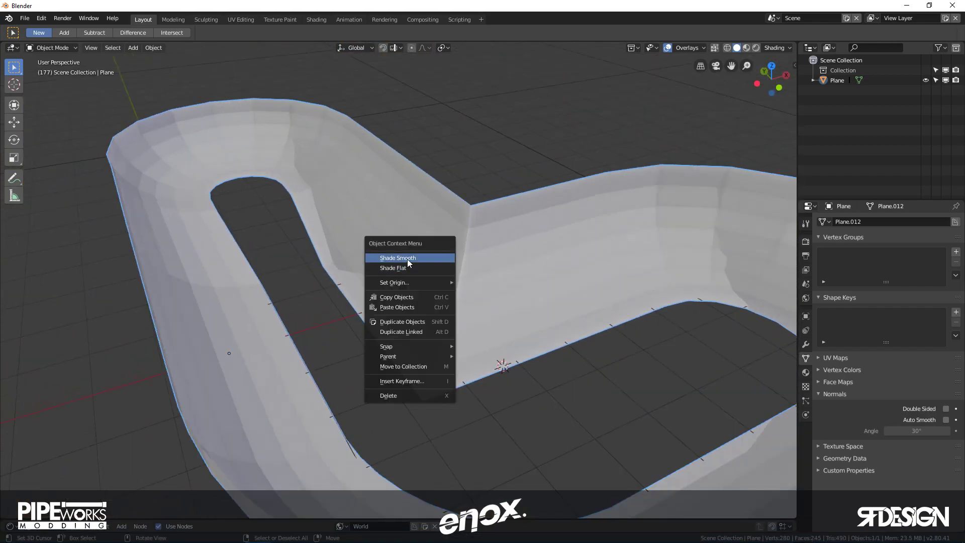
click(407, 258)
mouse_move(380, 253)
middle_down()
mouse_move(448, 246)
mouse_move(644, 322)
middle_up()
click(946, 420)
- Bevel the edge loop running down the wall's sharp inner corner narrowly with one segment and return to Object Mode
middle_drag(744, 322, 495, 269)
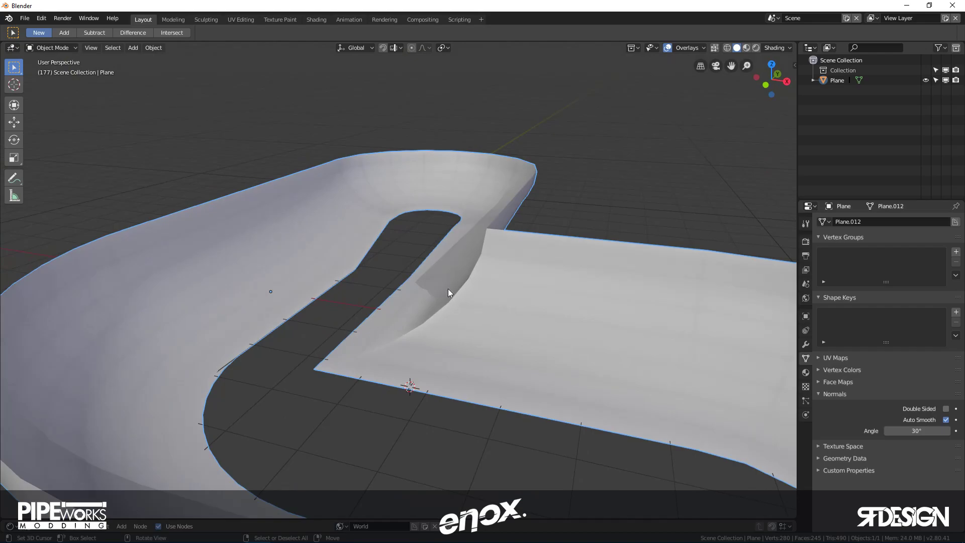
middle_drag(442, 285, 500, 312)
key(Tab)
scroll(525, 339, up, 2)
shift+middle_drag(528, 342, 484, 293)
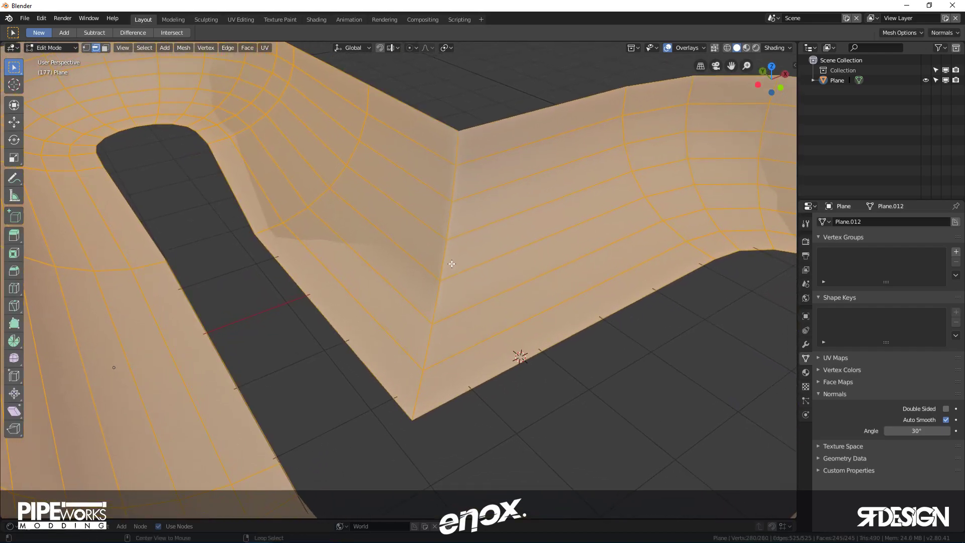
alt+click(442, 252)
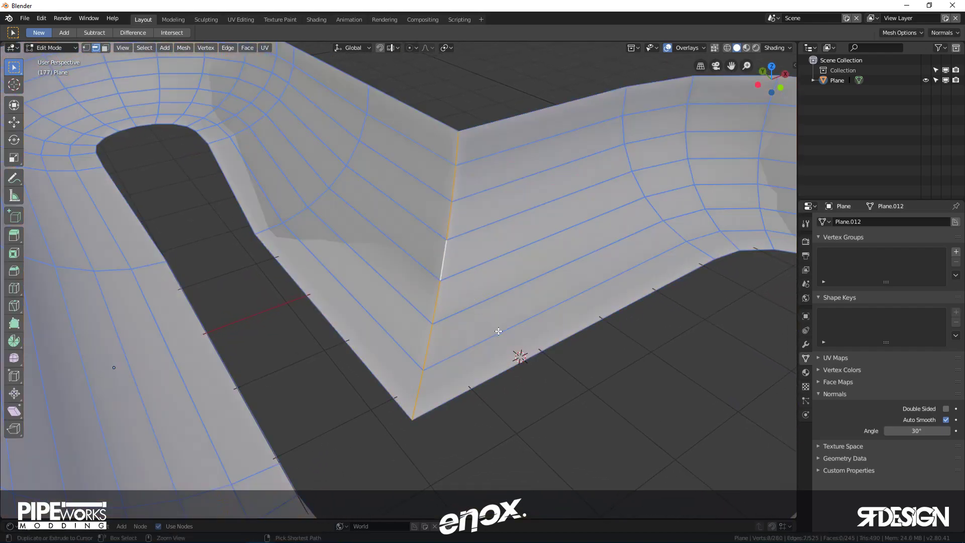
key(ctrl+b)
scroll(537, 356, down, 6)
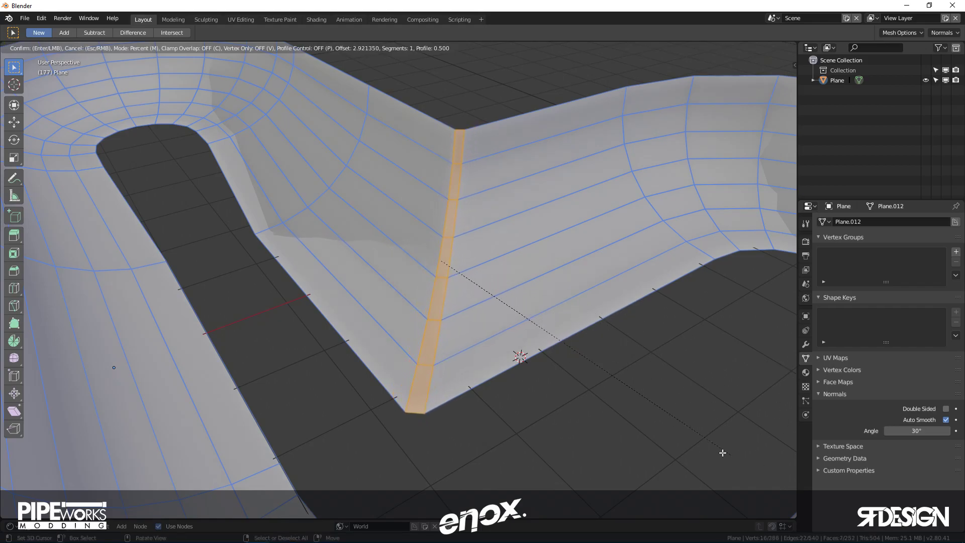
click(599, 424)
key(Tab)
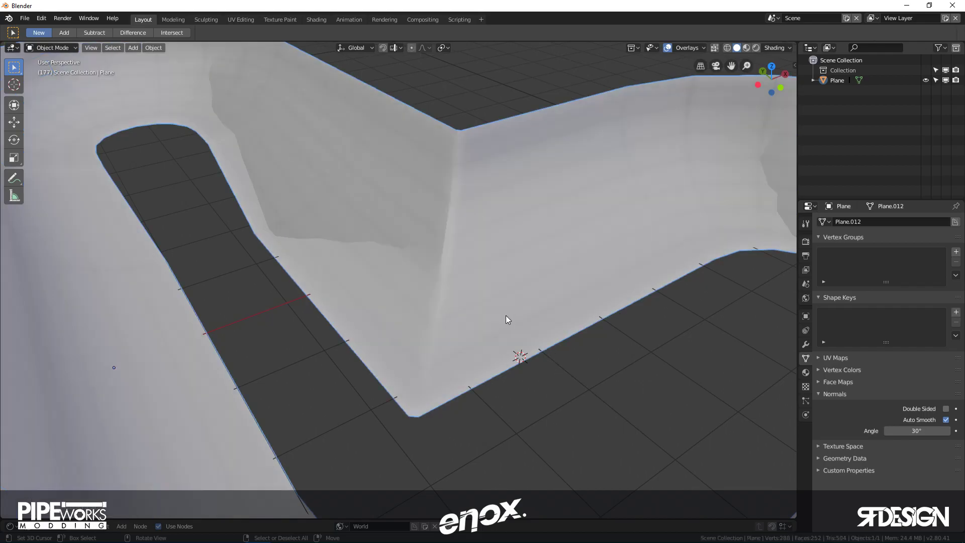
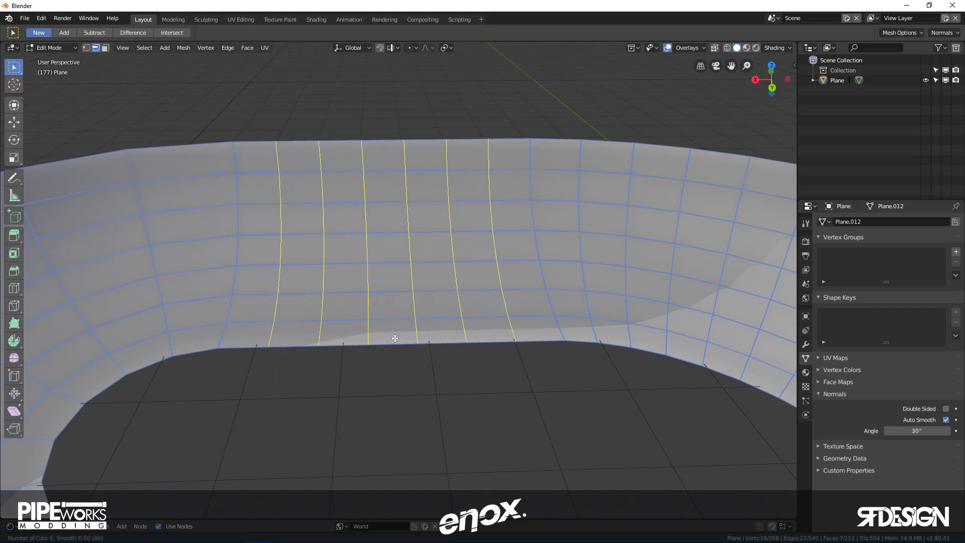
- Cut six evenly spaced vertical loops across the straight wall section and rip three adjoining horizontal edges in its upper half without displacing them
click(395, 339)
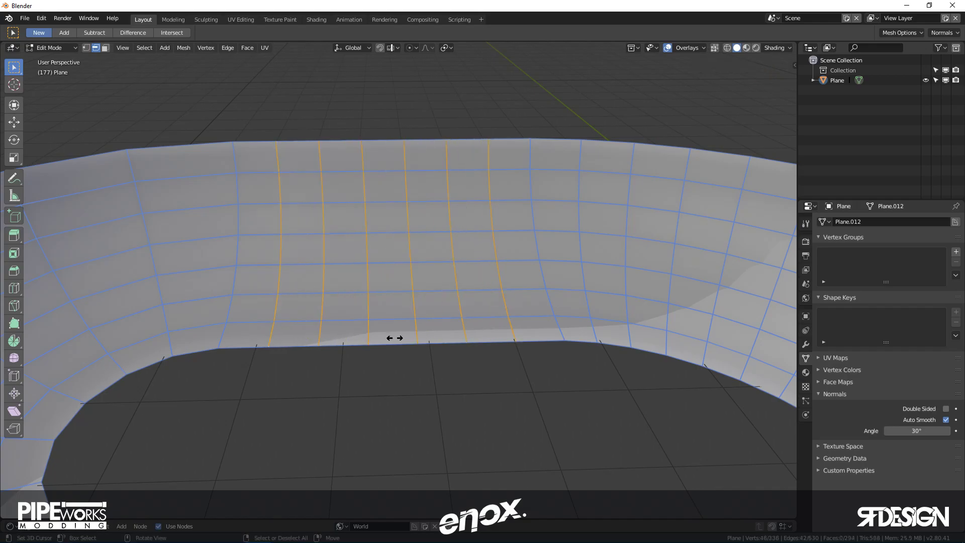
right_click(395, 338)
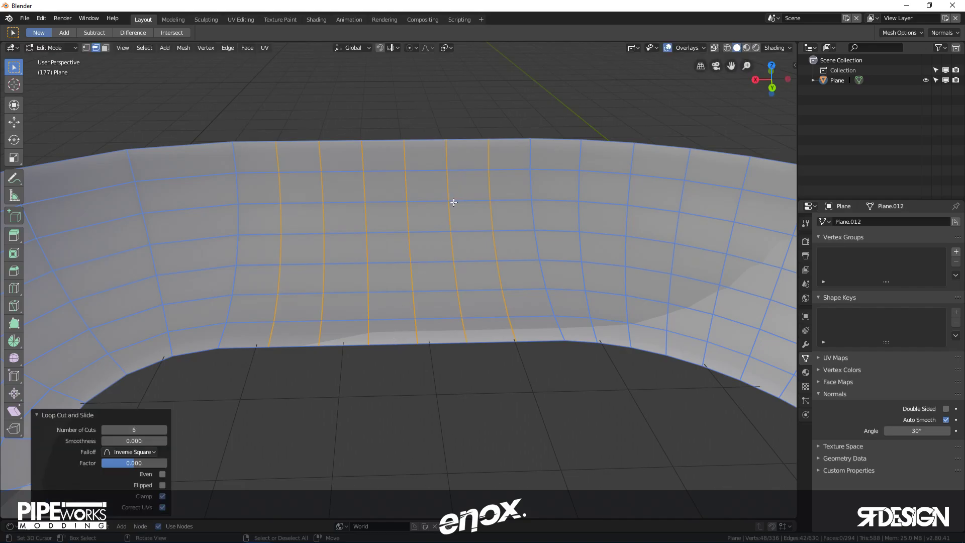
click(426, 201)
shift+click(379, 202)
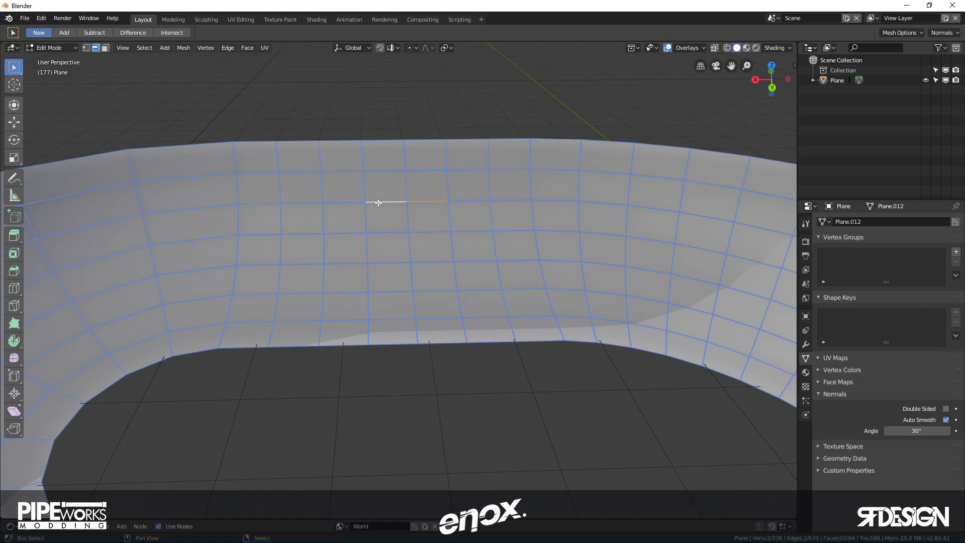
shift+click(342, 202)
middle_drag(345, 196, 332, 245)
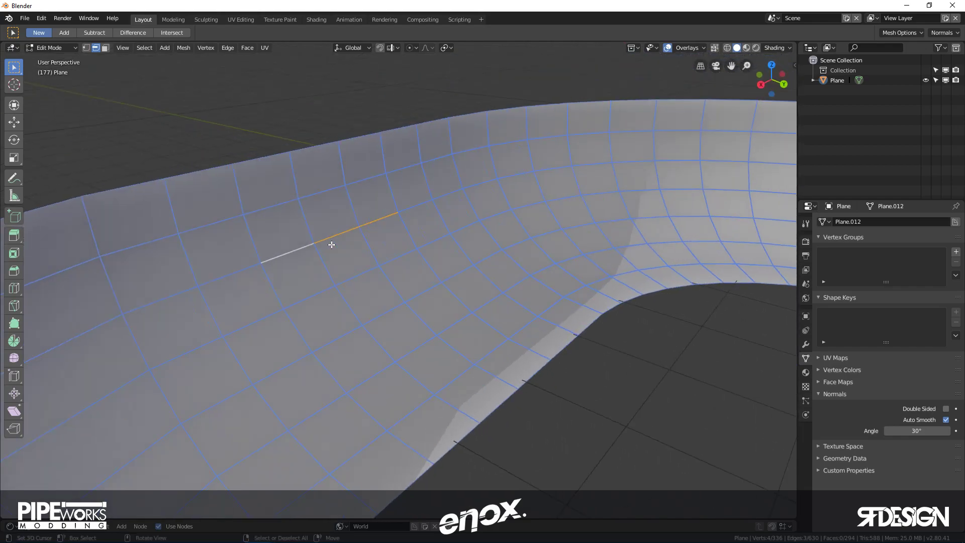
key(v)
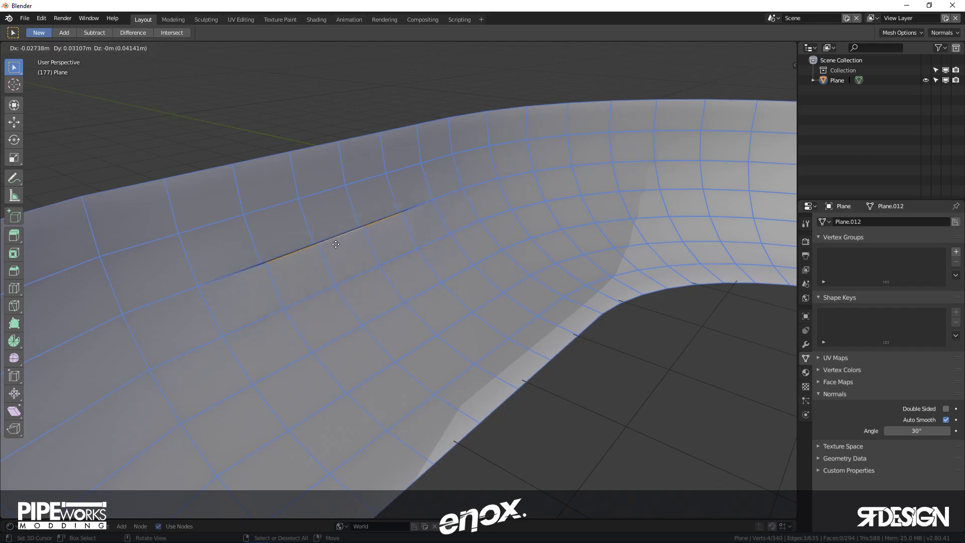
right_click(334, 247)
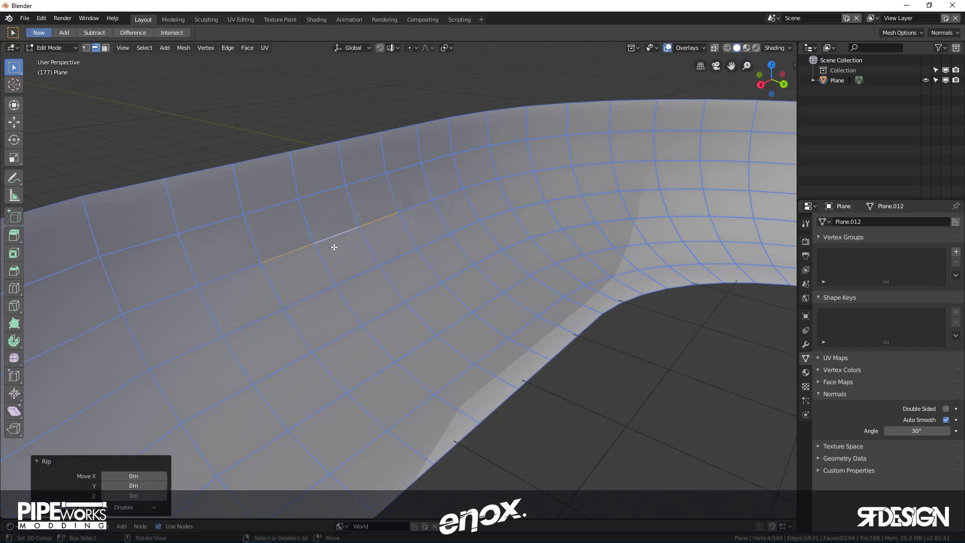
- Select the four vertical edge loops below the ripped edges and move them 0.182 m along the global Y axis
middle_drag(334, 247, 326, 287)
alt+click(393, 198)
alt+shift+click(427, 220)
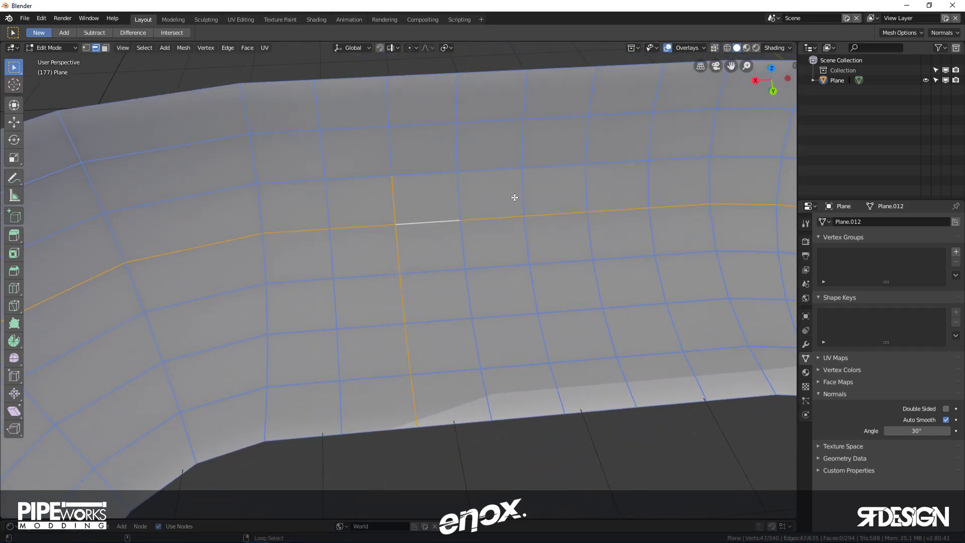
alt+click(397, 201)
alt+shift+click(458, 196)
alt+shift+click(523, 191)
alt+shift+click(586, 186)
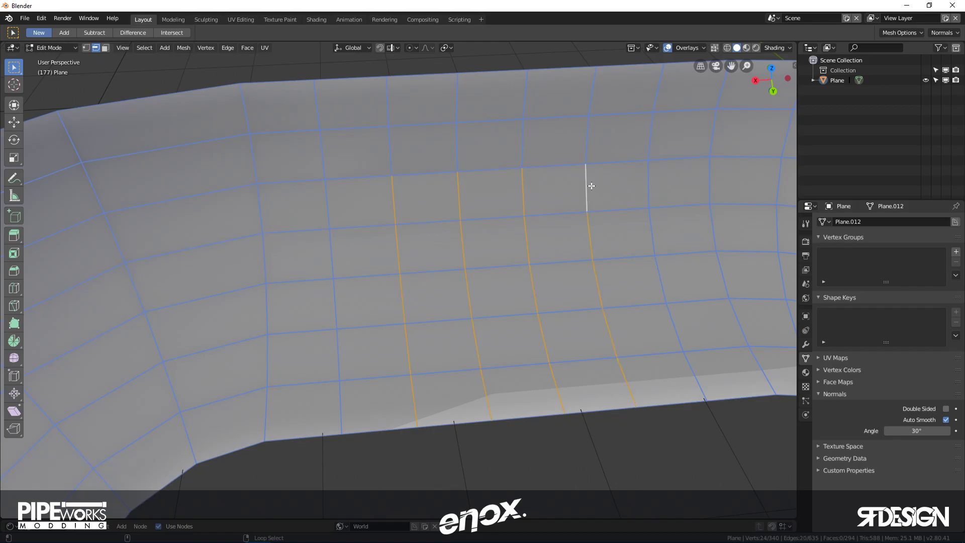
key(g)
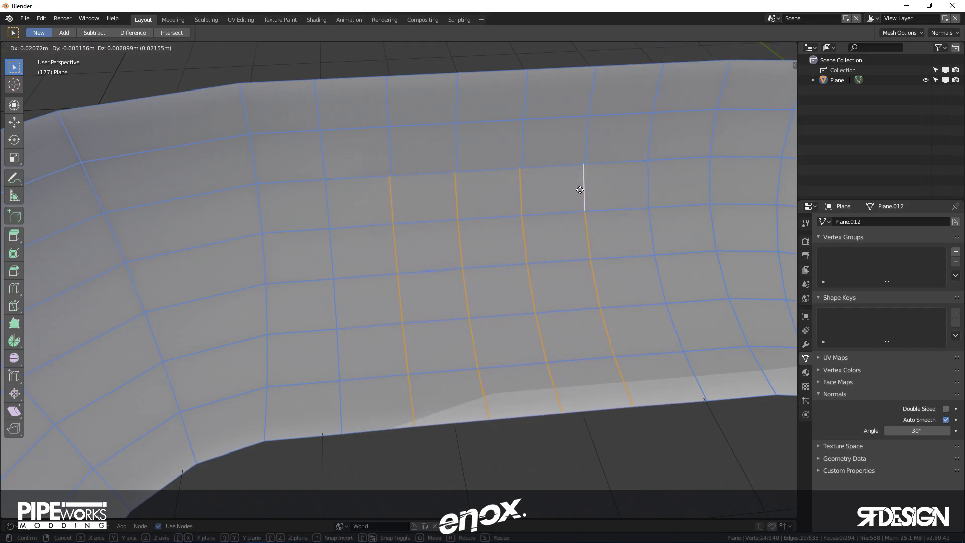
key(y)
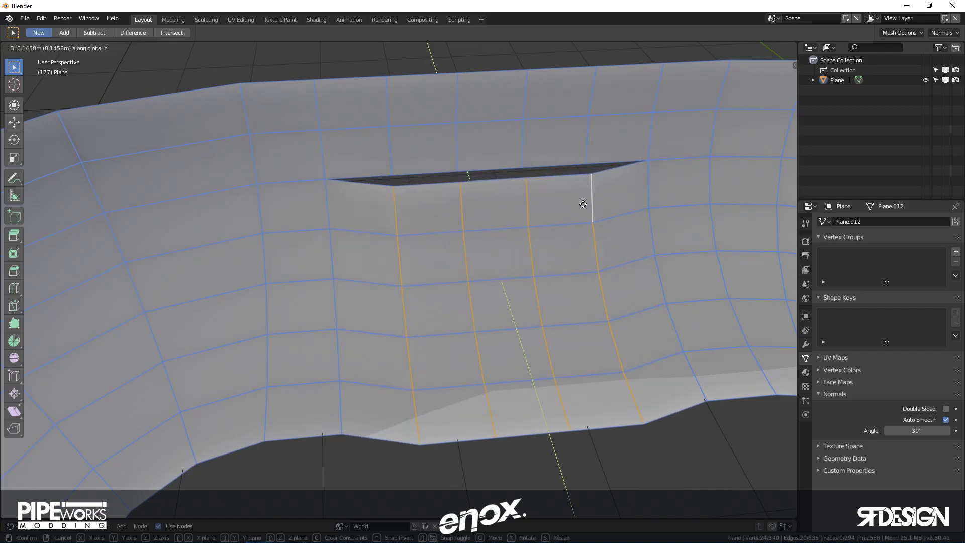
click(585, 207)
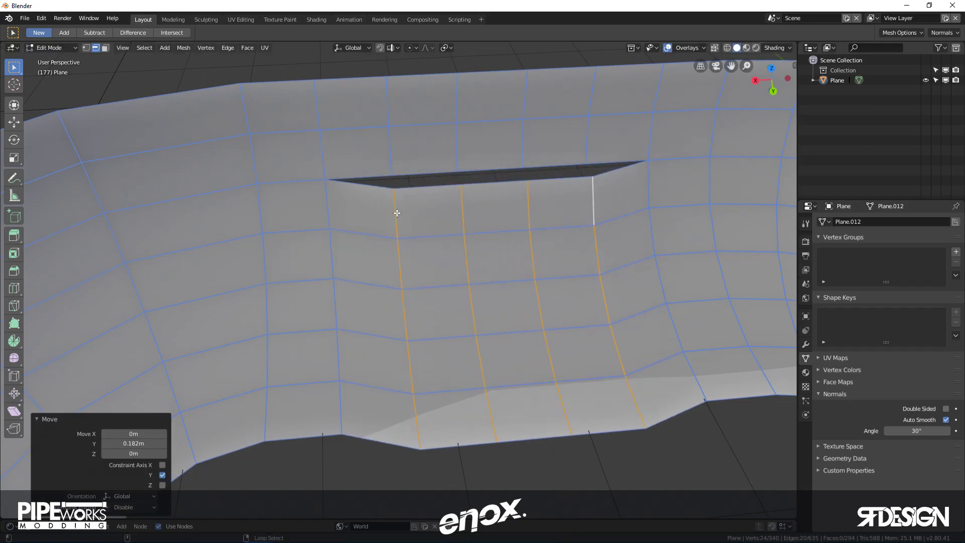
- Deselect the two outer loops and move the two middle edge loops further along the global Y axis for a rounder bulge
alt+shift+click(396, 211)
alt+shift+click(594, 207)
middle_drag(589, 201, 508, 245)
key(g)
key(y)
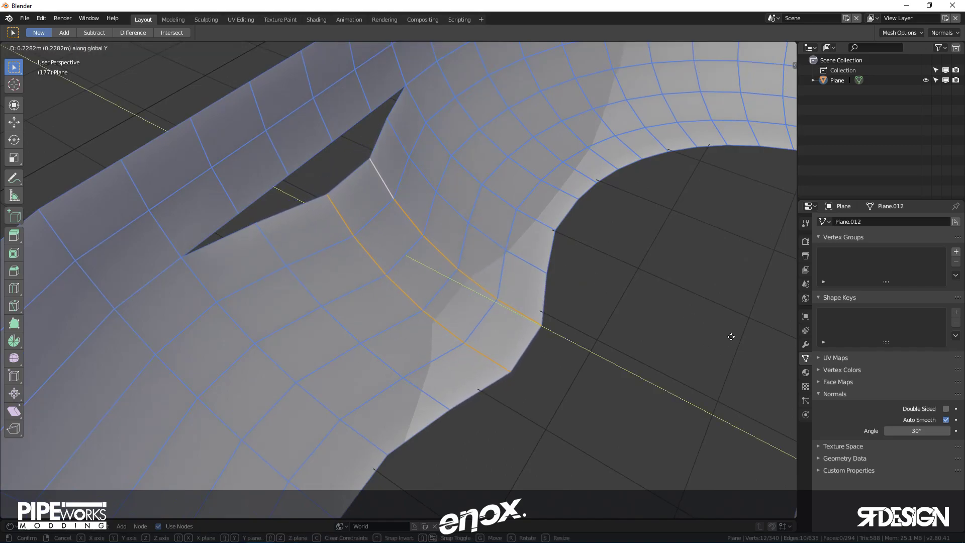
click(656, 319)
key(Tab)
middle_drag(290, 252, 519, 388)
key(Tab)
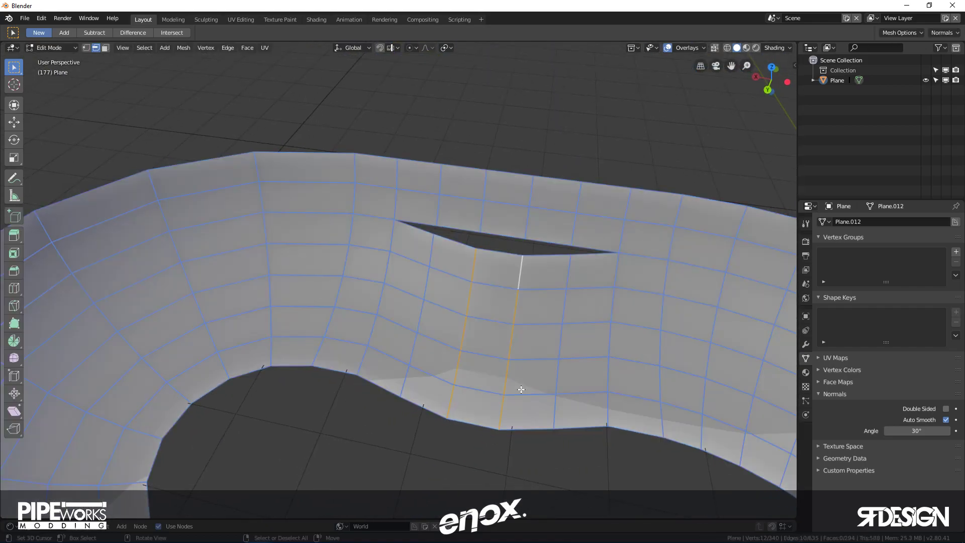
- Fill the middle of the opening above the bulge with a face, plus the two faces running to the opening's far end
shift+middle_drag(487, 300, 397, 319)
scroll(411, 280, up, 5)
click(431, 226)
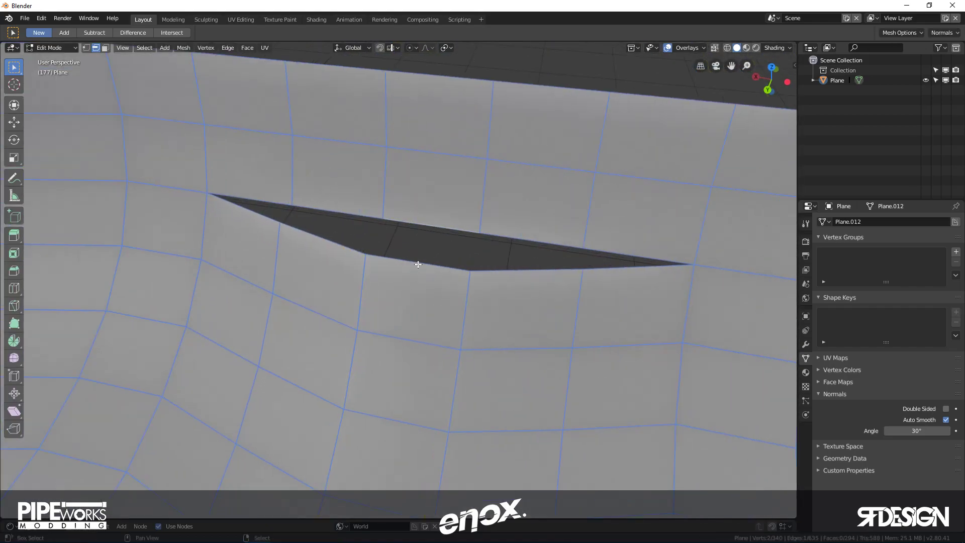
shift+click(413, 265)
key(f)
click(505, 269)
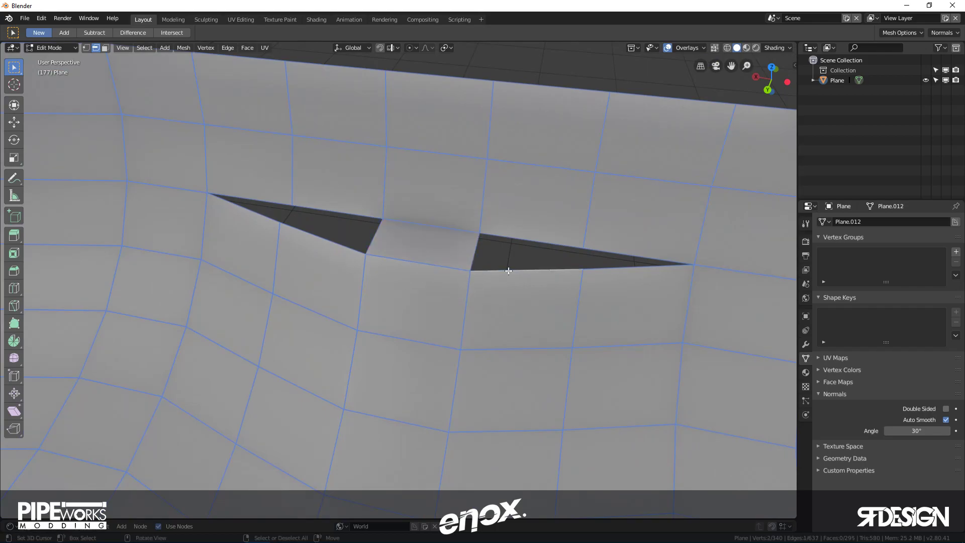
shift+click(527, 235)
key(f)
click(626, 277)
key(f)
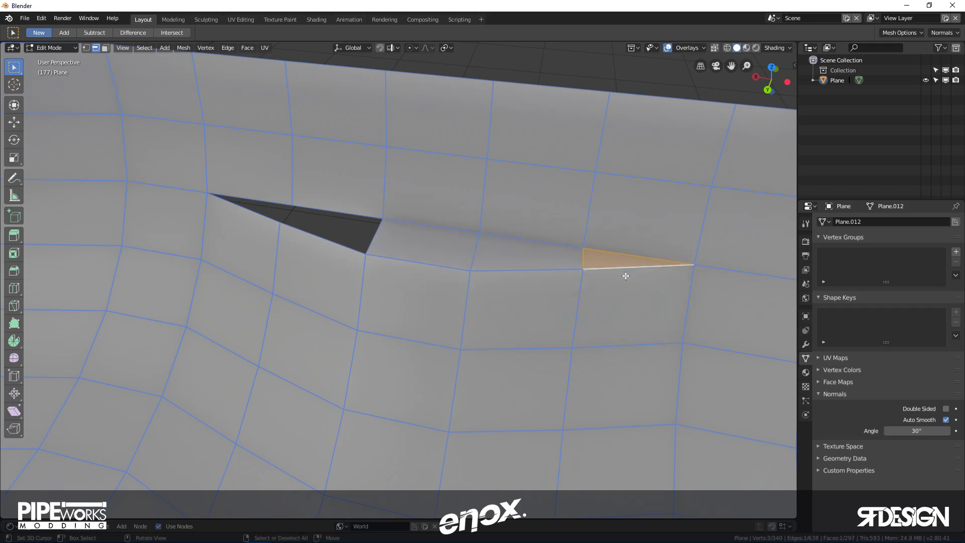
- Close the remaining part of the opening with a quad and an end triangle, and return to Object Mode
click(326, 244)
shift+click(341, 212)
key(f)
click(247, 208)
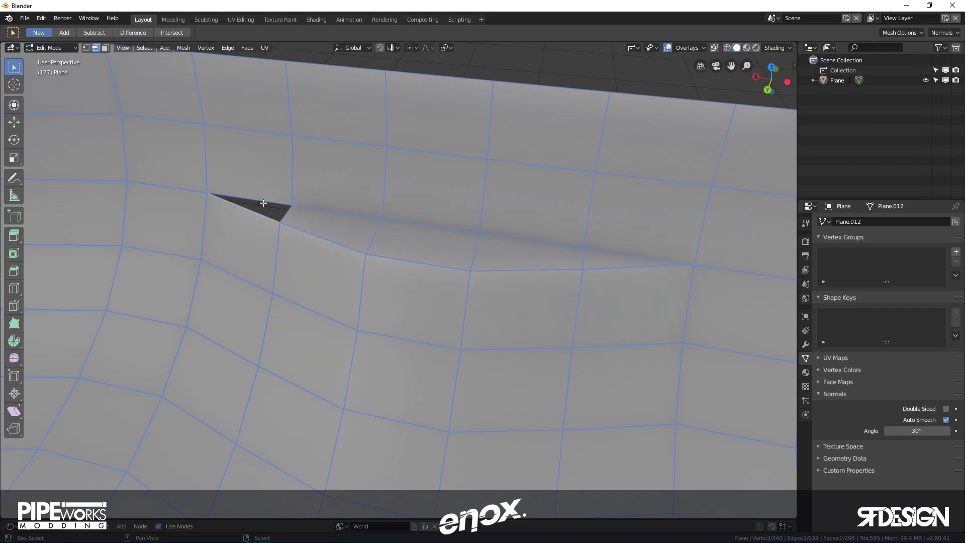
shift+click(264, 201)
key(f)
middle_drag(340, 267, 418, 282)
scroll(392, 292, down, 3)
key(Tab)
scroll(362, 306, down, 3)
middle_drag(363, 307, 441, 274)
- Duplicate the edge loop around the track's entire upper rim in place and separate it into its own object
key(Tab)
alt+click(440, 275)
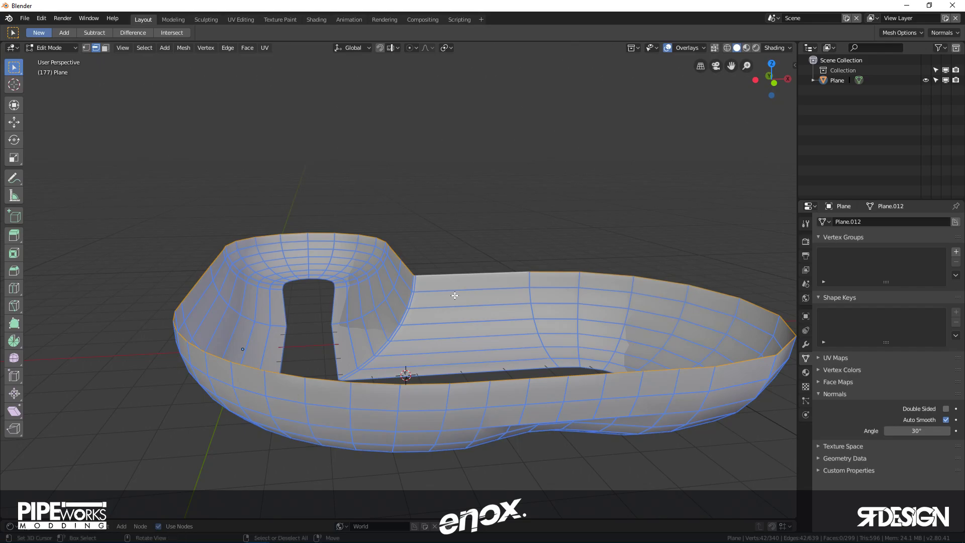
key(shift+d)
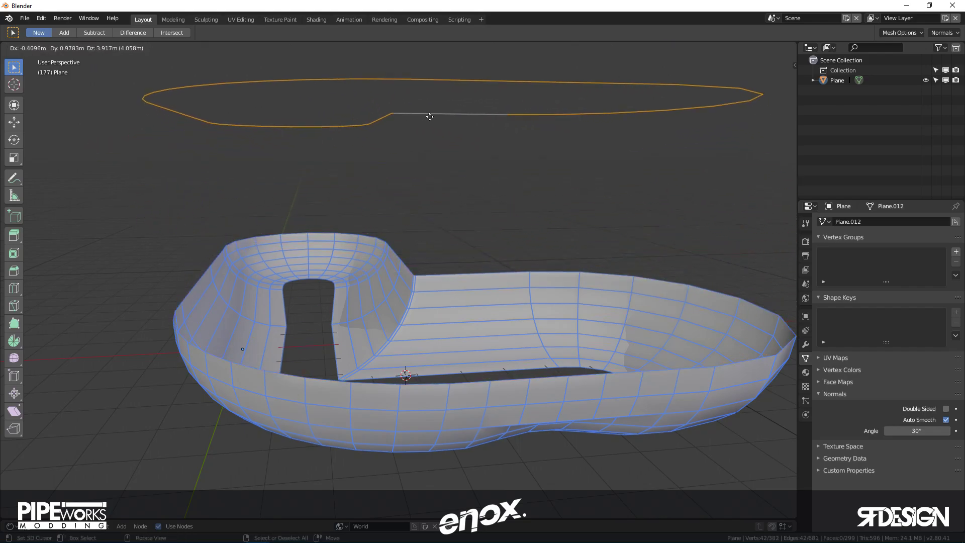
key(Escape)
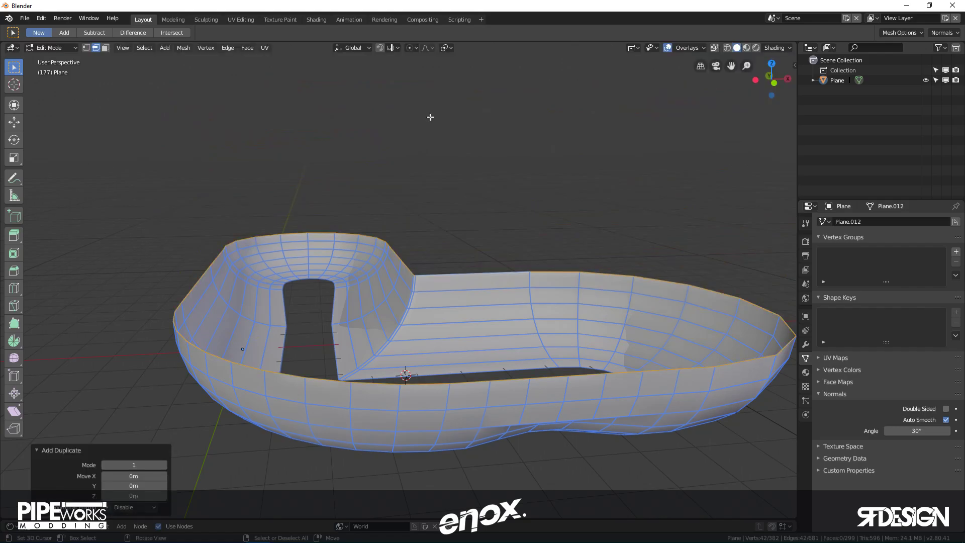
key(p)
click(467, 277)
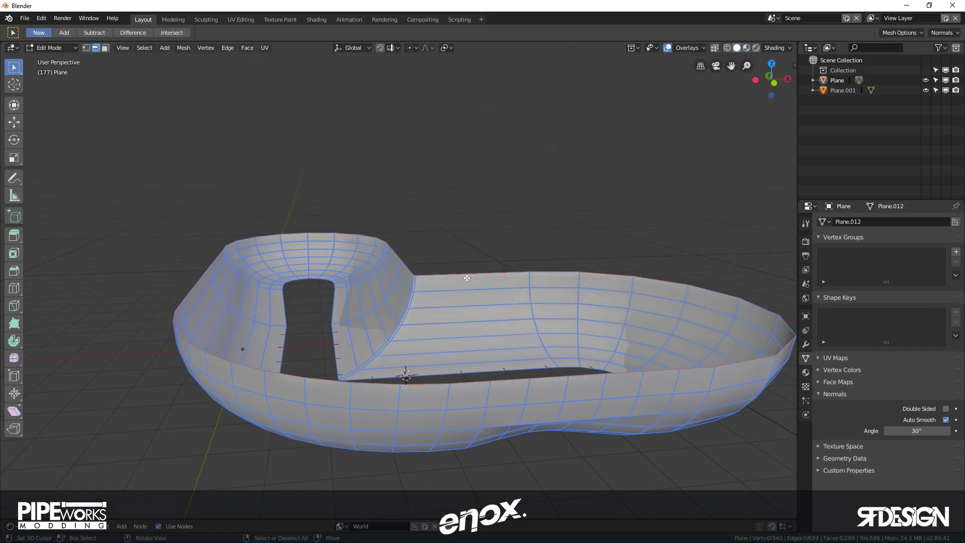
key(Tab)
- Copy the separated rim outline object to the buffer and delete it from this scene
click(464, 273)
key(g)
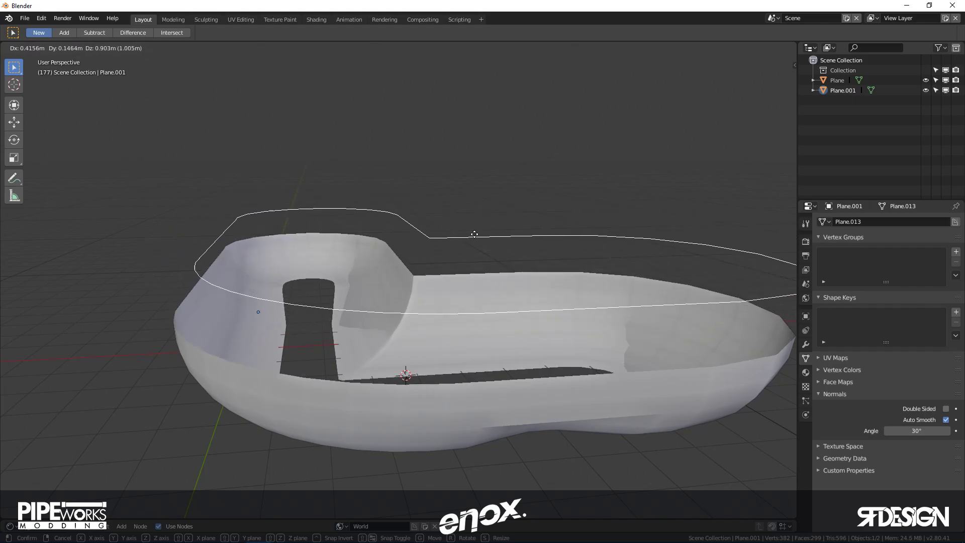
key(Escape)
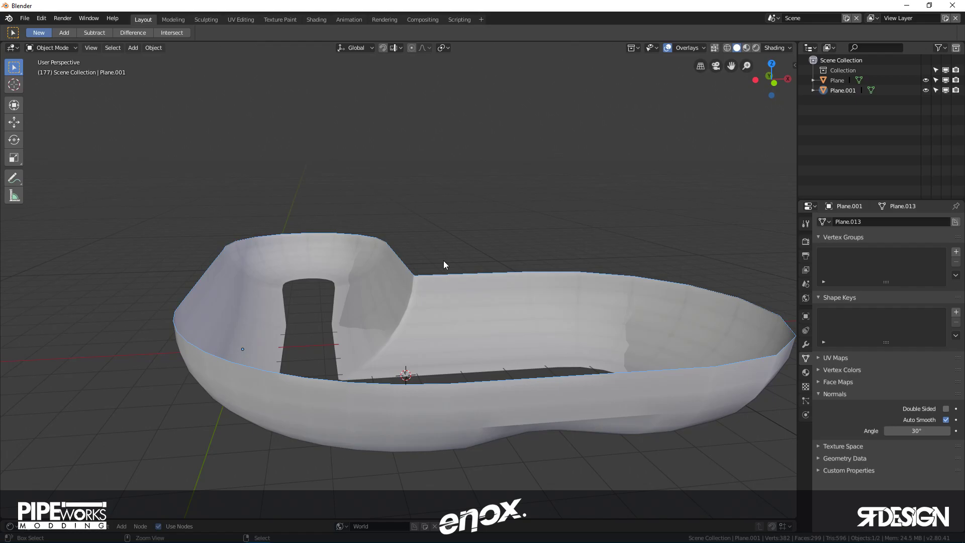
key(ctrl+c)
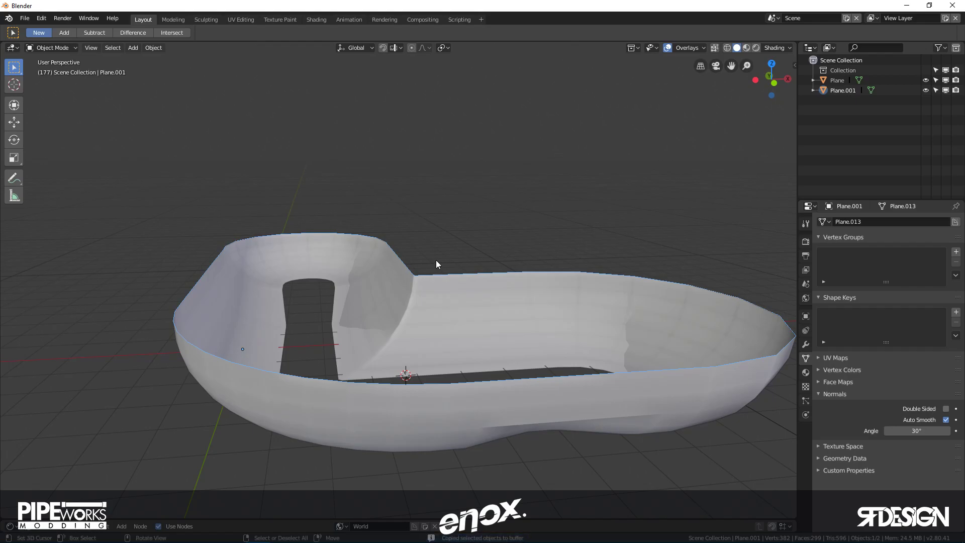
key(Delete)
- Switch to the Blender 2.79 window, paste the copied rim outline into the empty scene and frame it in view
middle_drag(436, 261, 446, 302)
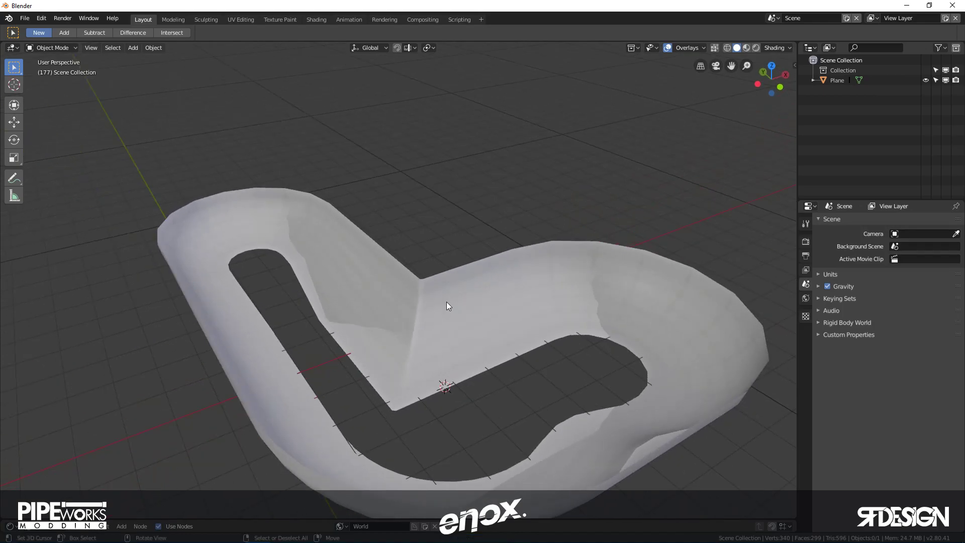
middle_drag(446, 301, 469, 268)
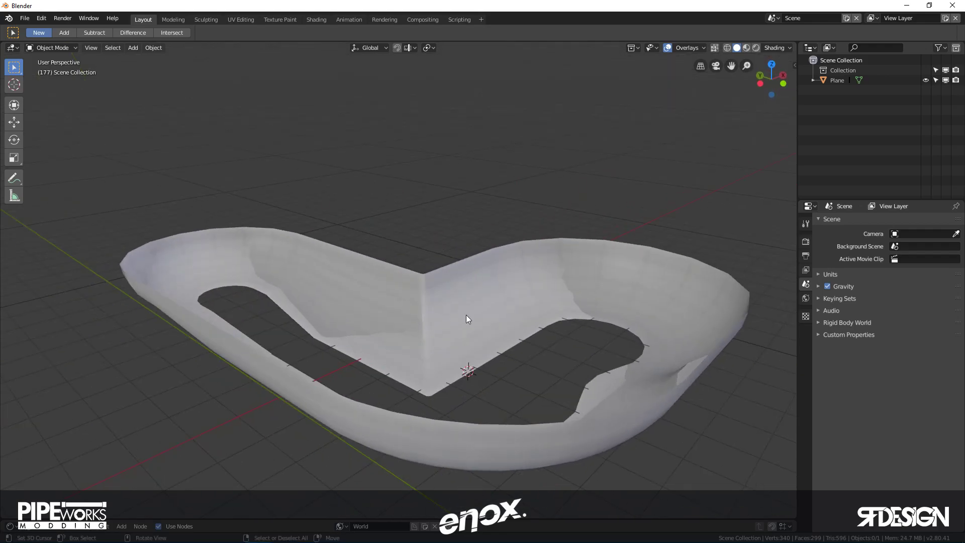
middle_drag(466, 316, 482, 342)
mouse_move(515, 542)
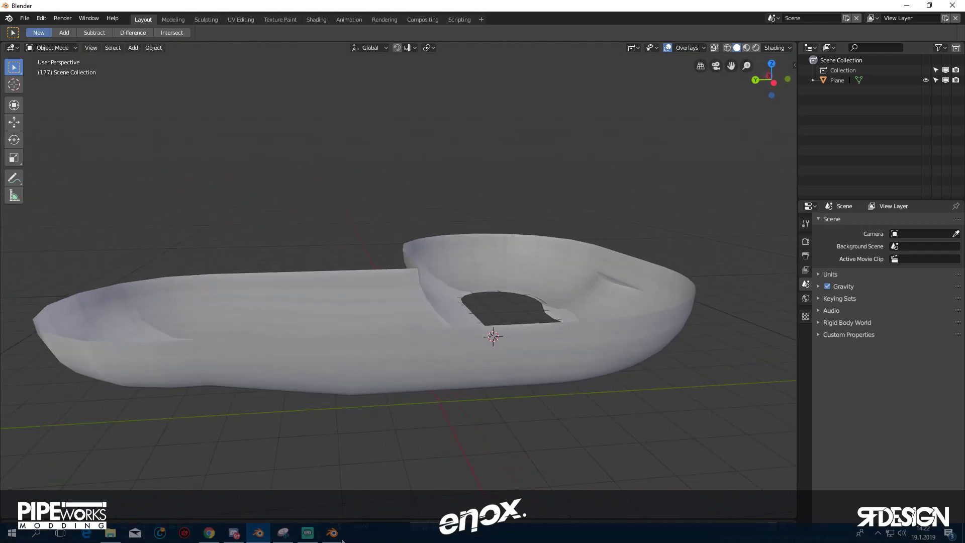
mouse_move(332, 533)
click(345, 475)
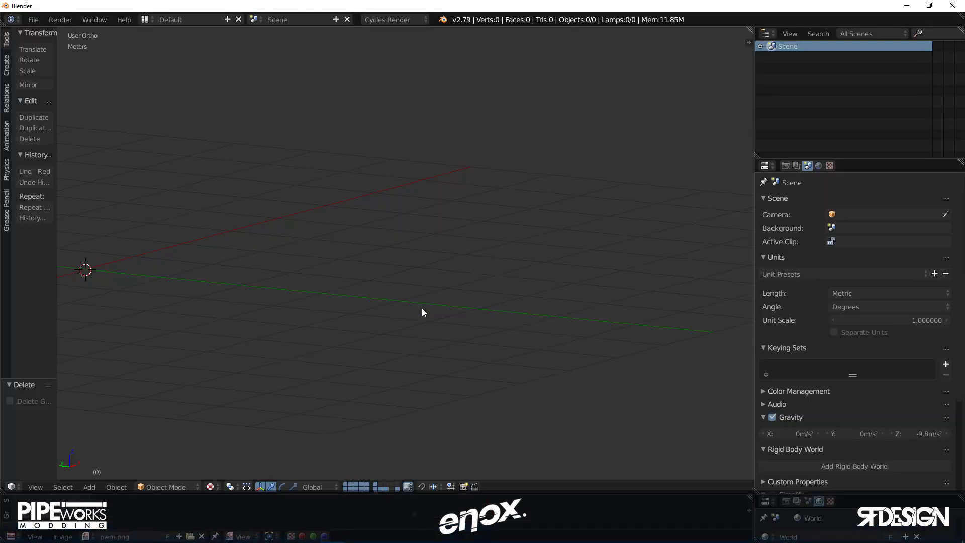
key(ctrl+v)
key(Home)
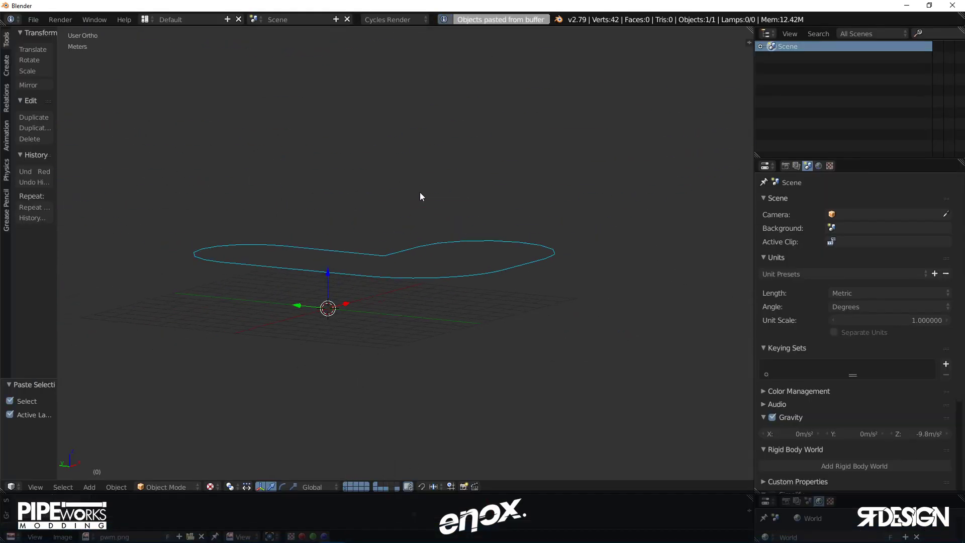
middle_drag(421, 196, 380, 191)
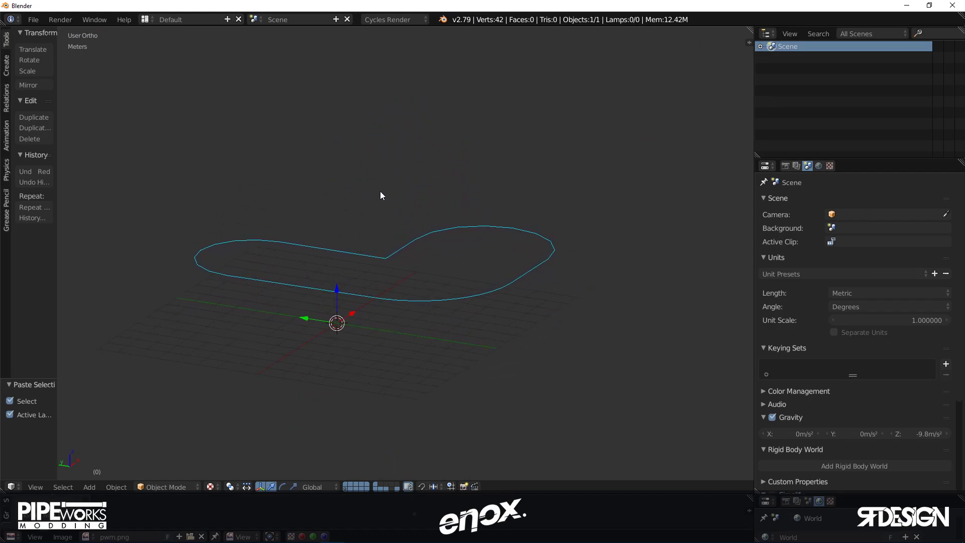
- Select the pasted rim outline and convert it to a curve with Curve from Mesh/Text
right_click(406, 299)
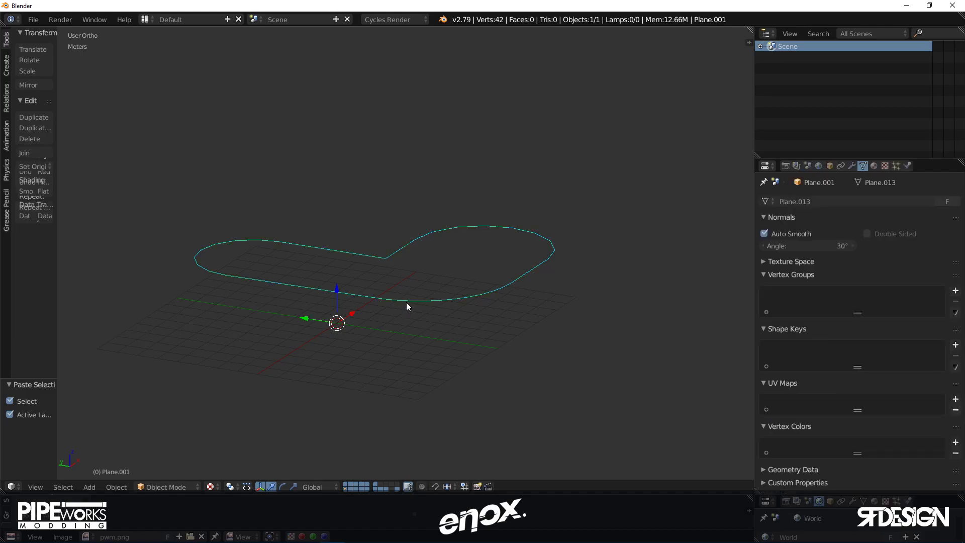
scroll(457, 297, up, 3)
scroll(462, 309, down, 1)
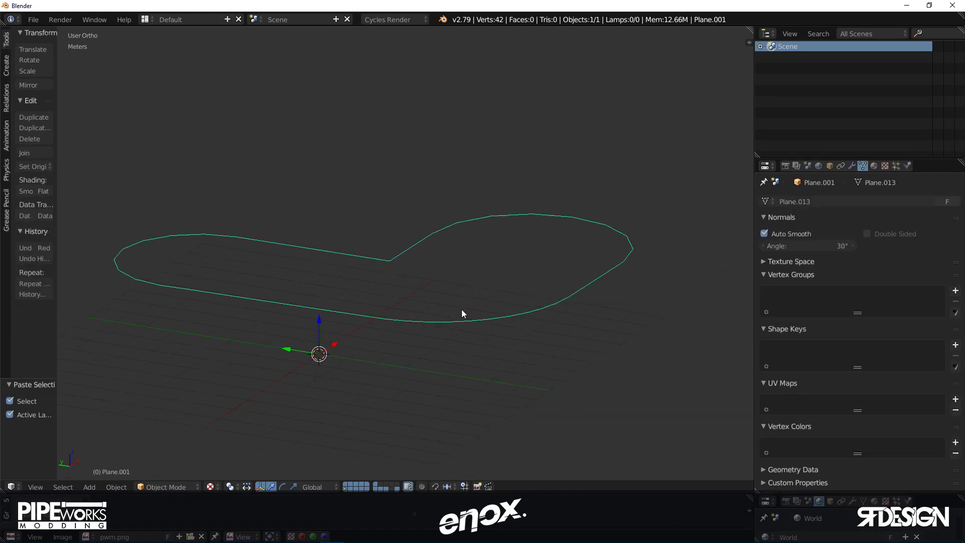
key(alt+c)
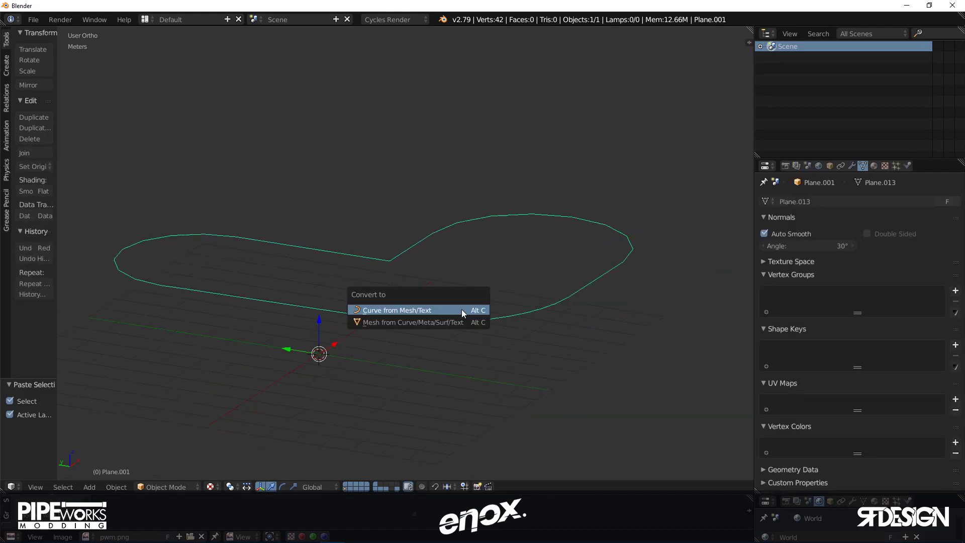
click(382, 310)
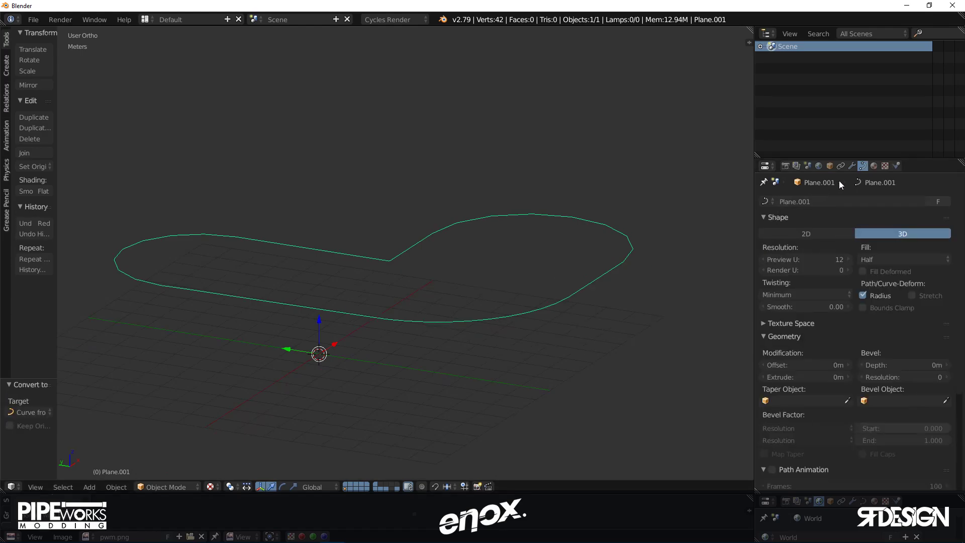
- Set the rim curve's fill mode to Full in its shape settings
click(853, 165)
click(864, 166)
click(880, 259)
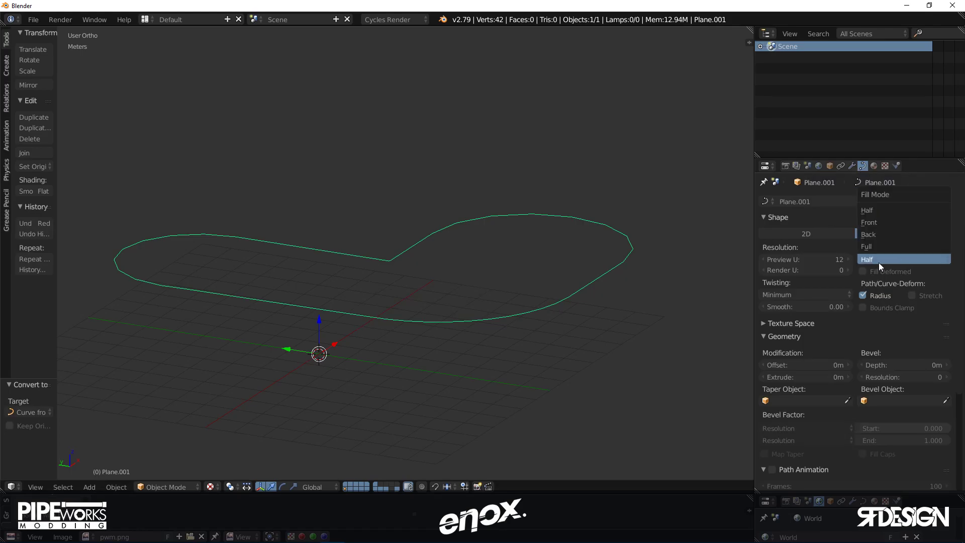
click(898, 246)
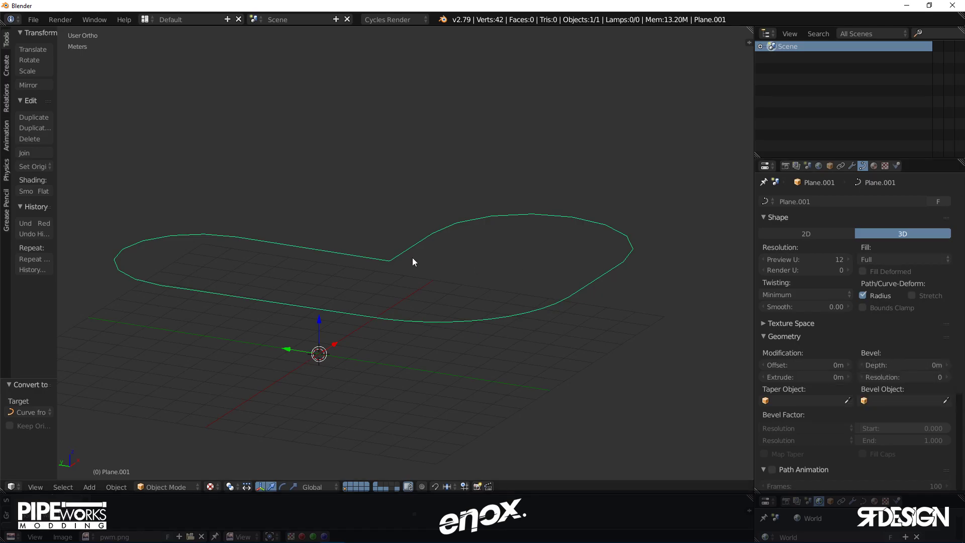
- Set the rim curve's bevel depth to 4 cm to give the outline a tube thickness
scroll(412, 257, up, 4)
middle_drag(412, 258, 542, 266)
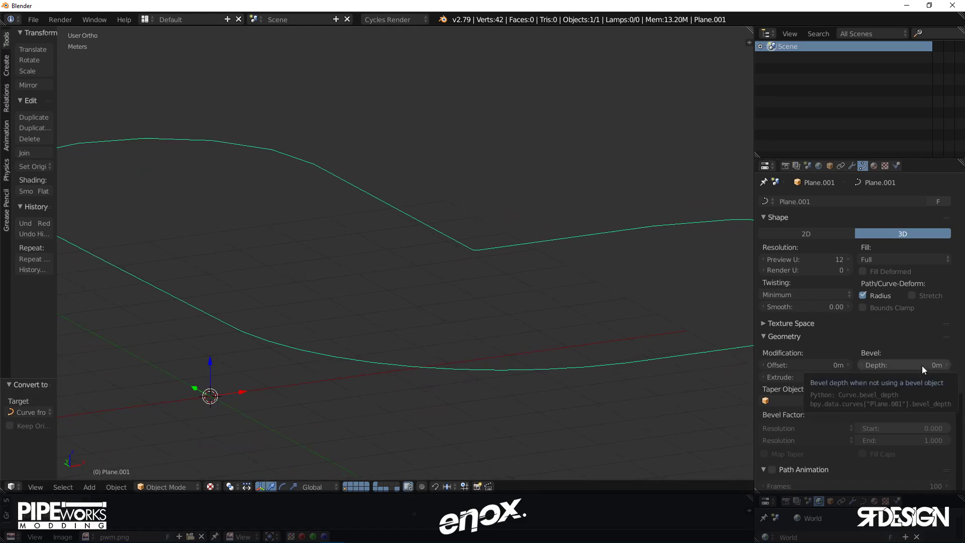
click(949, 366)
click(948, 365)
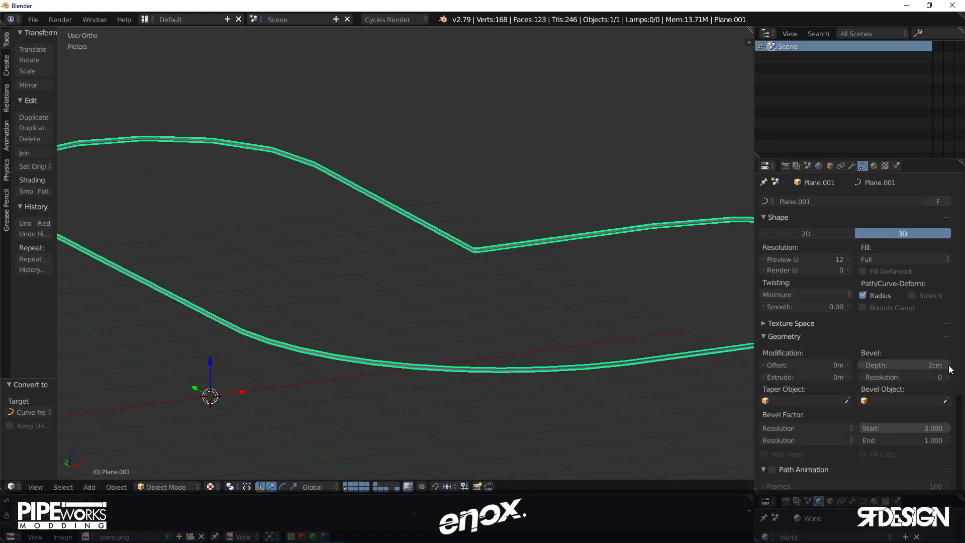
click(949, 365)
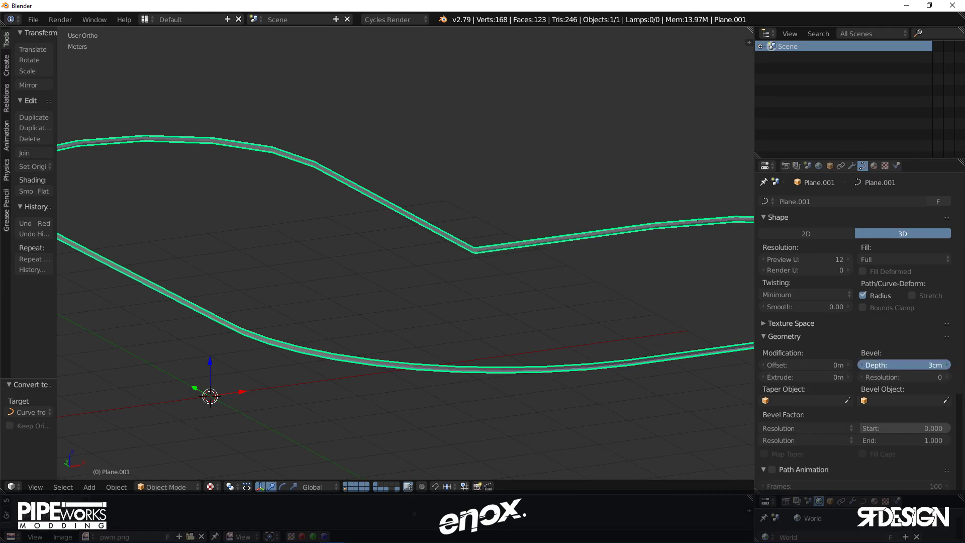
click(948, 366)
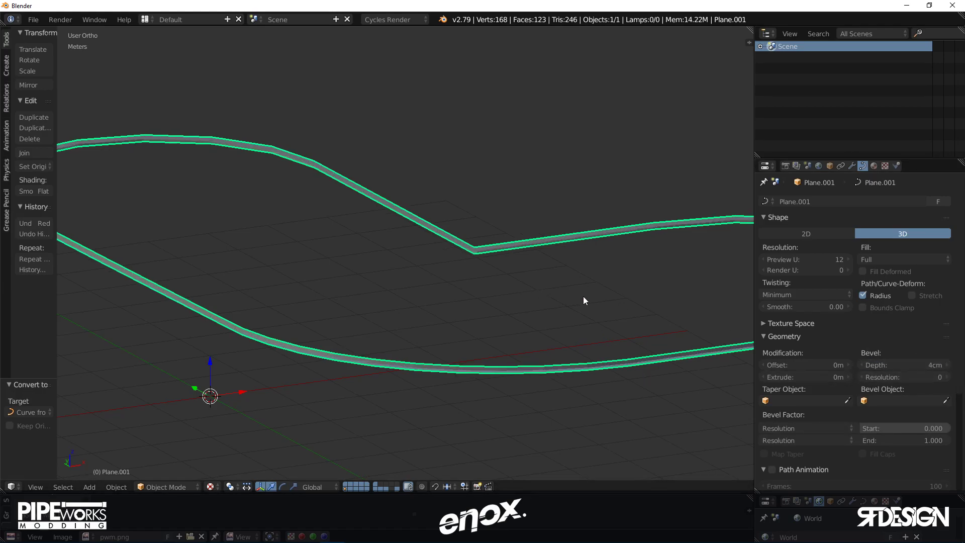
- Examine the inner corner of the bevelled rim tube and its control points in Edit Mode
scroll(580, 286, up, 7)
middle_drag(614, 276, 556, 263)
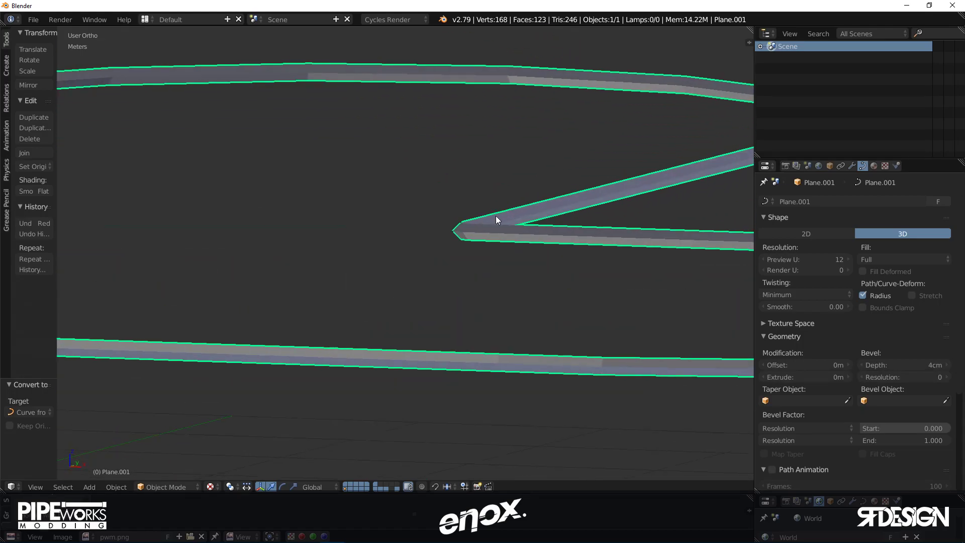
key(Tab)
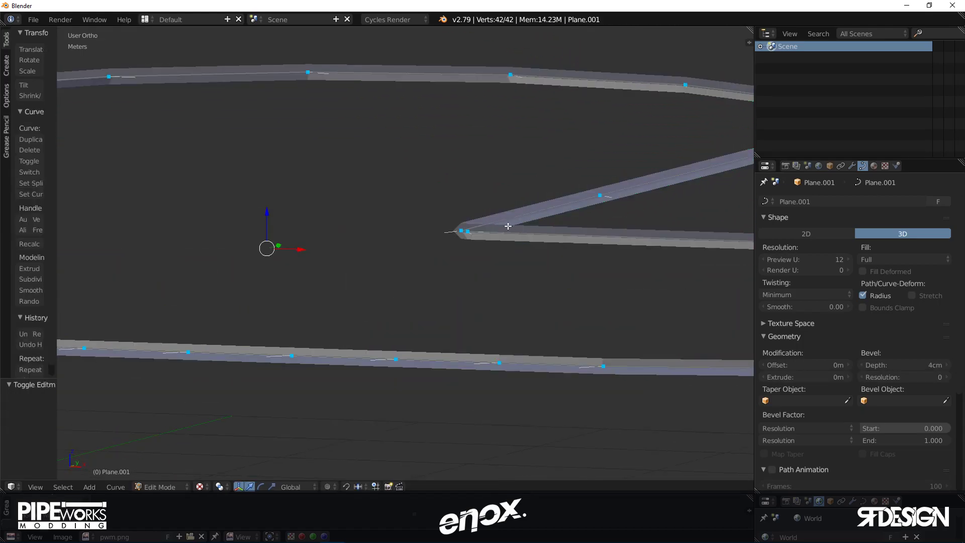
middle_drag(508, 226, 574, 248)
key(Tab)
middle_drag(655, 242, 675, 263)
key(Tab)
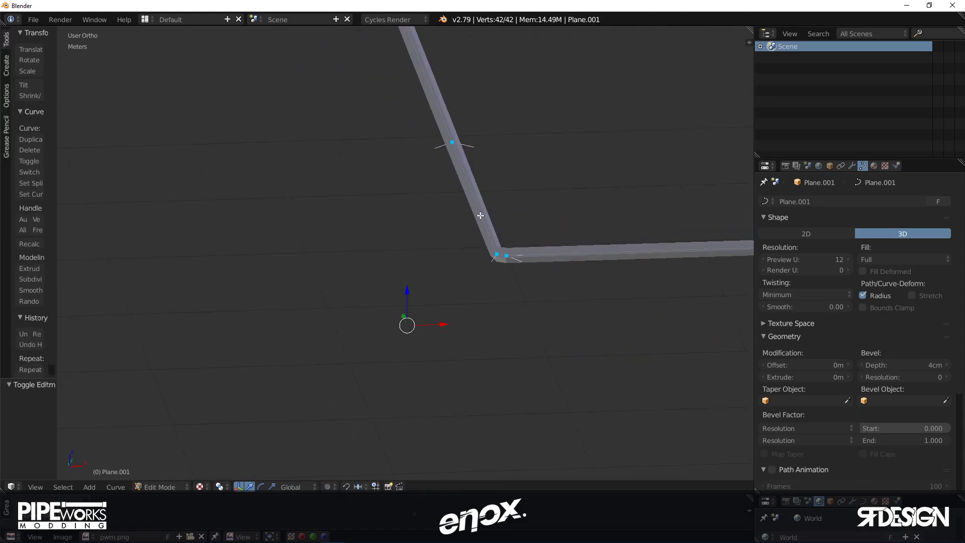
key(Tab)
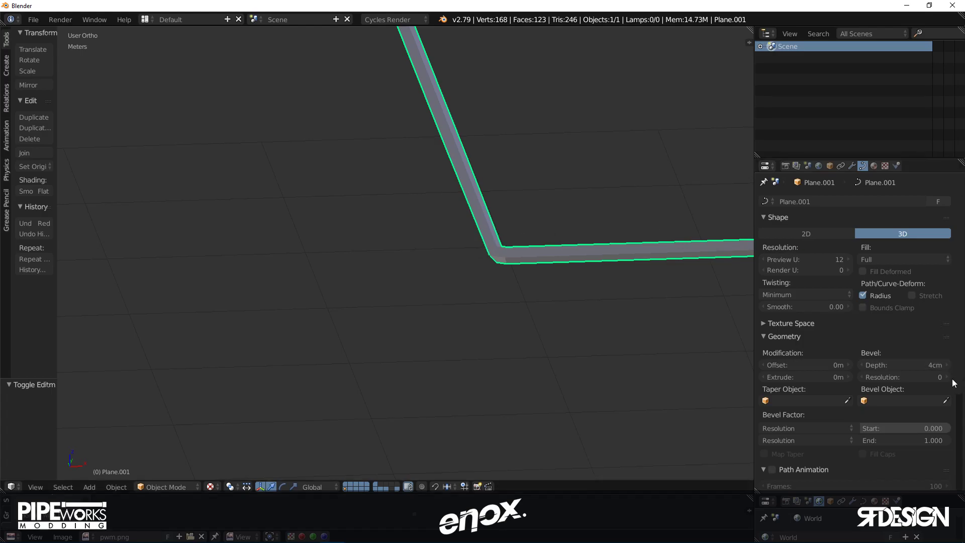
- Set the rim curve's bevel resolution to 1
drag(950, 380, 949, 380)
middle_drag(591, 268, 450, 234)
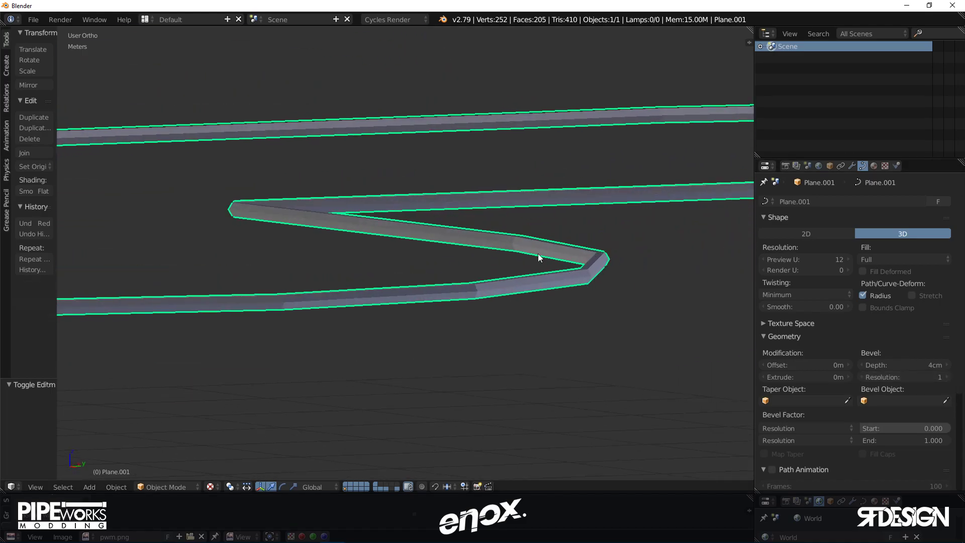
middle_drag(539, 258, 509, 253)
scroll(473, 274, down, 4)
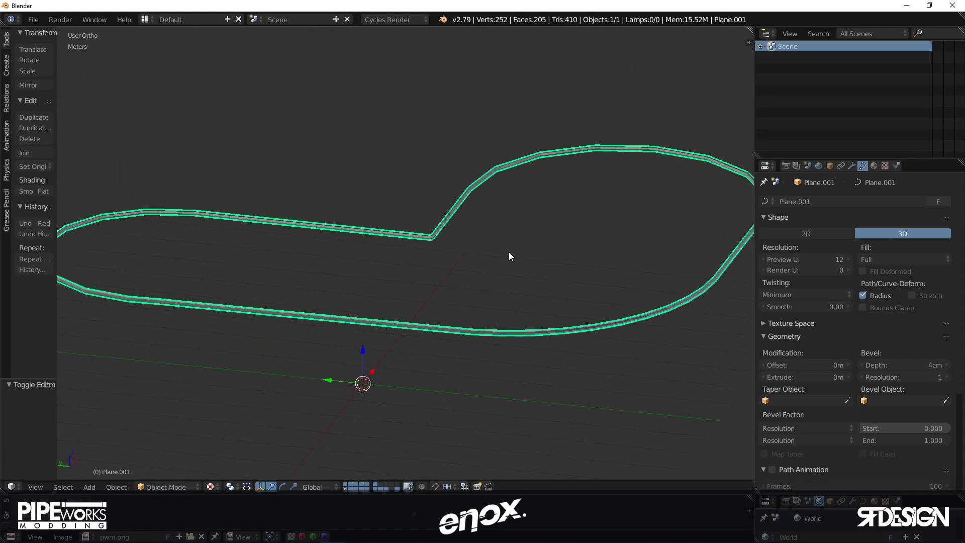
- Switch to the Blender 2.80 window with the track, paste the copied rim tube into the scene and deselect everything
key(alt+Tab)
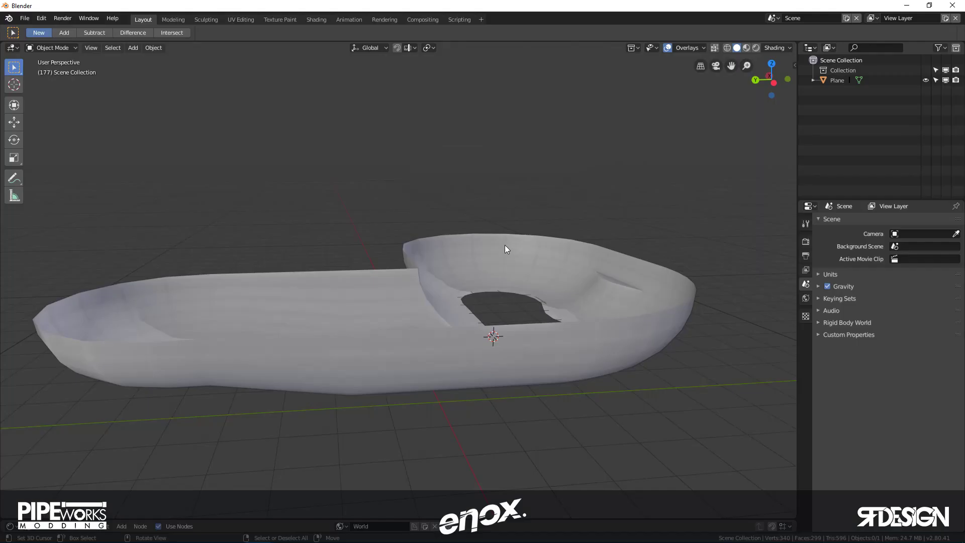
key(ctrl+v)
middle_drag(481, 255, 457, 269)
key(alt+a)
scroll(457, 270, up, 7)
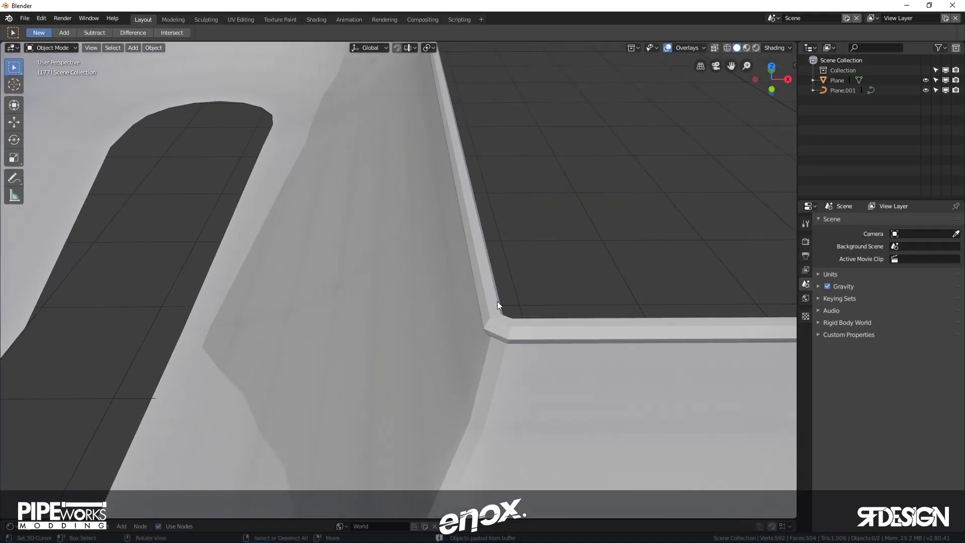
- Select the pasted rim tube and convert it to a mesh with Mesh from Curve/Meta/Surf/Text
click(496, 301)
middle_drag(497, 322, 516, 300)
key(Tab)
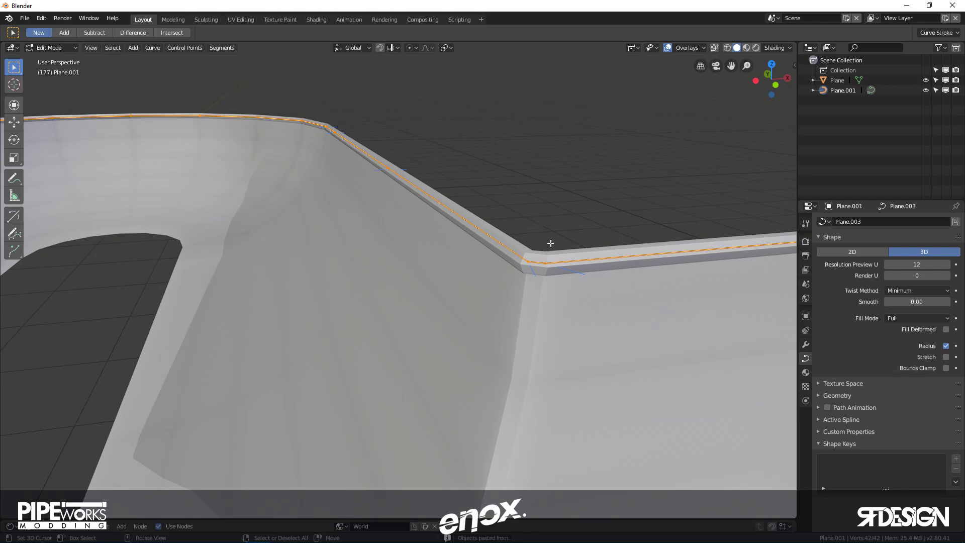
middle_drag(551, 244, 528, 221)
key(Tab)
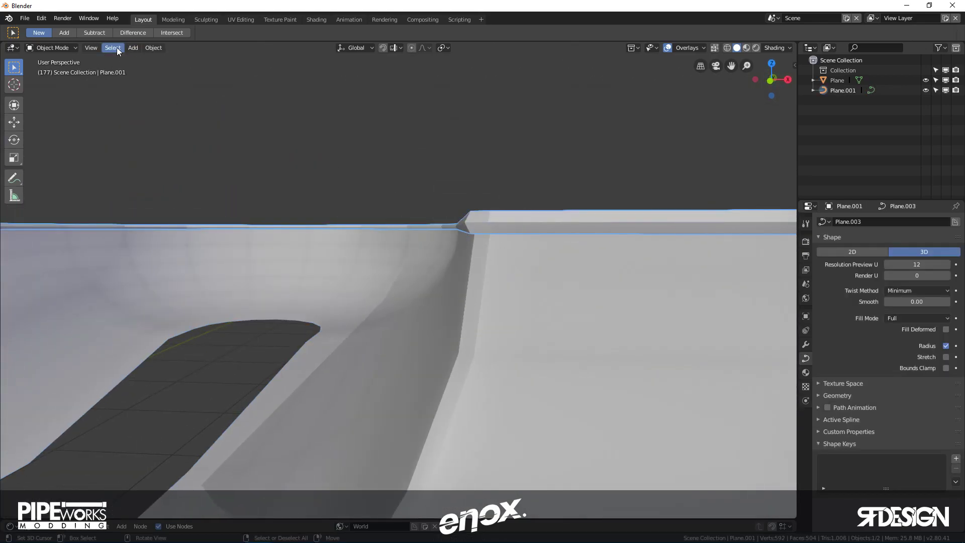
click(154, 48)
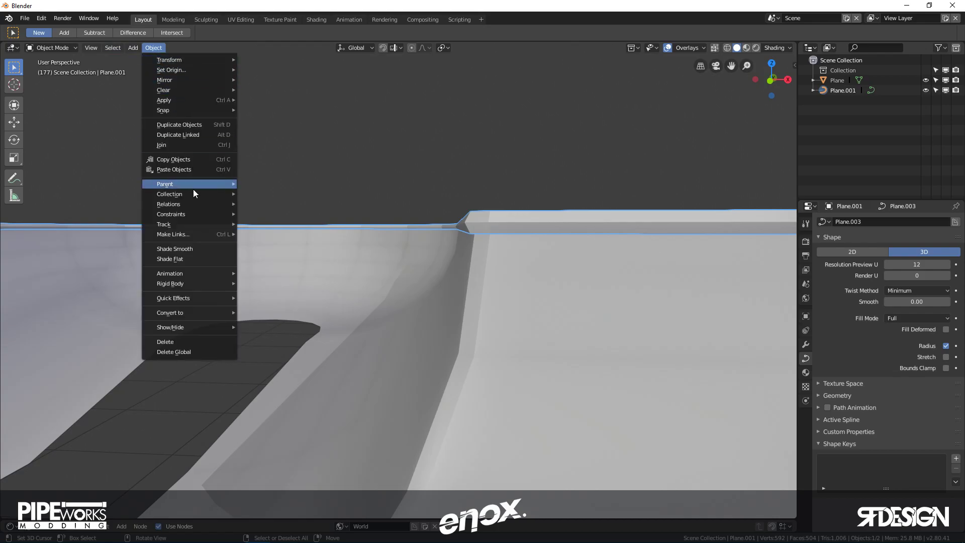
mouse_move(186, 314)
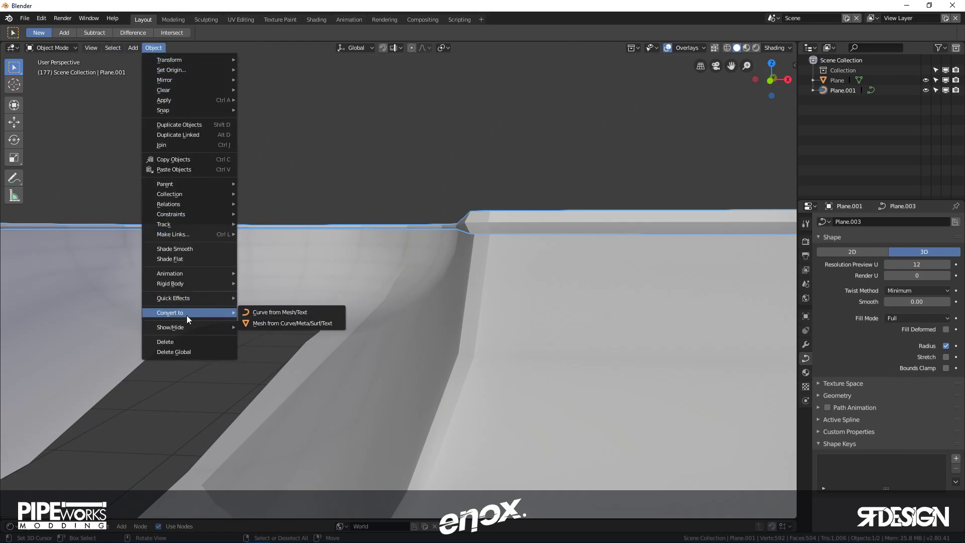
click(277, 323)
middle_drag(285, 318, 530, 210)
key(Tab)
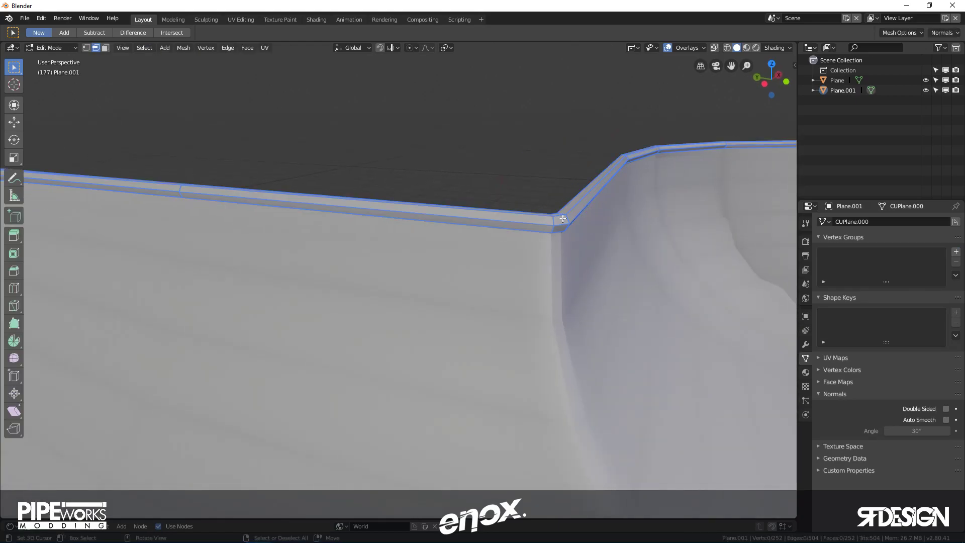
key(Tab)
- Apply Shade Smooth to the rim tube, then deselect everything
right_click(562, 218)
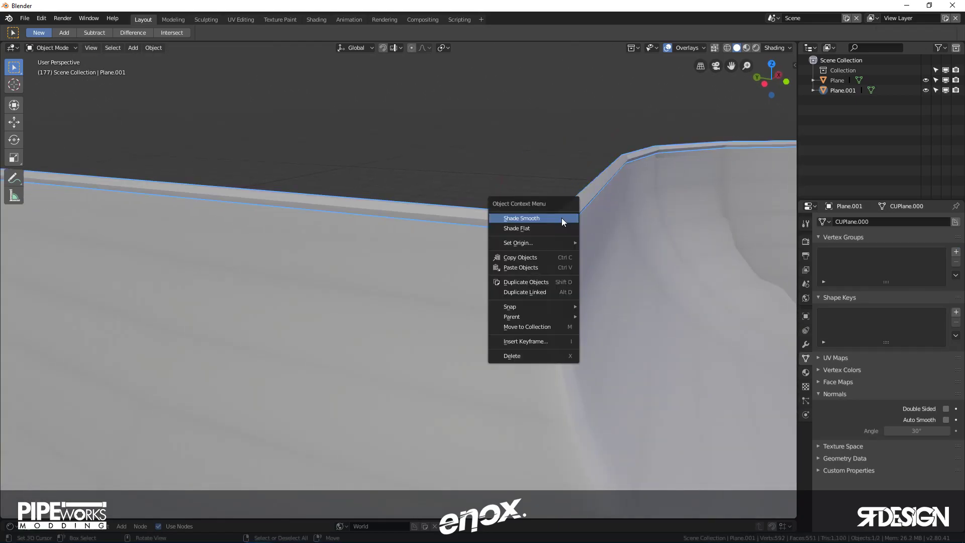
click(519, 220)
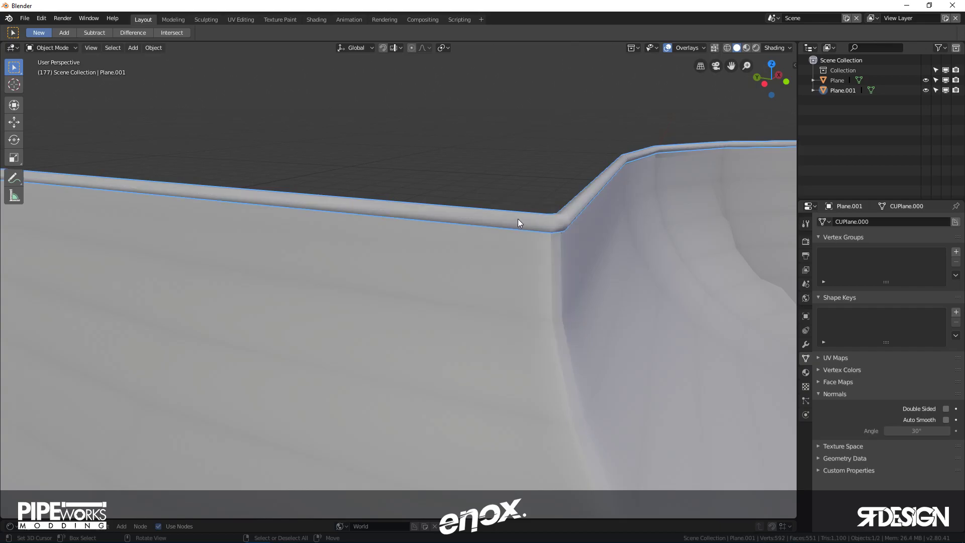
key(Tab)
key(Tab)
key(alt+a)
mouse_move(523, 233)
middle_down()
mouse_move(436, 209)
mouse_move(511, 240)
middle_up()
scroll(483, 247, down, 4)
middle_drag(454, 253, 558, 268)
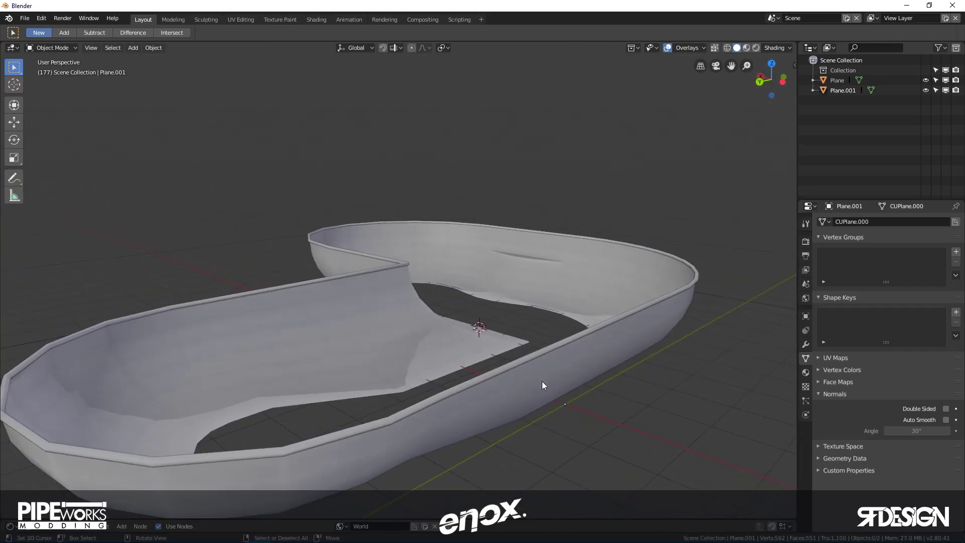
- Open the track mesh in Edit Mode and select the edge loop around its upper rim
right_click(545, 366)
key(Tab)
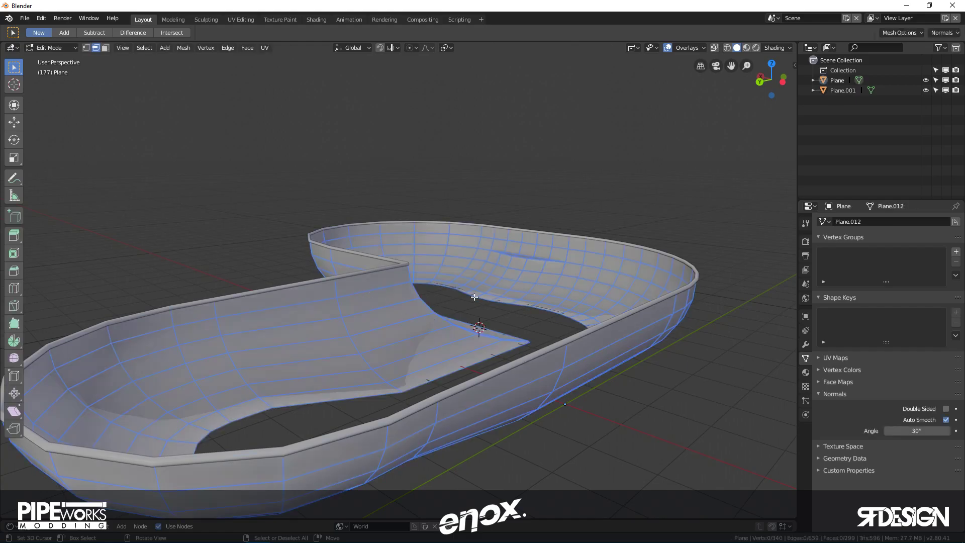
scroll(474, 297, down, 6)
middle_drag(475, 322, 469, 332)
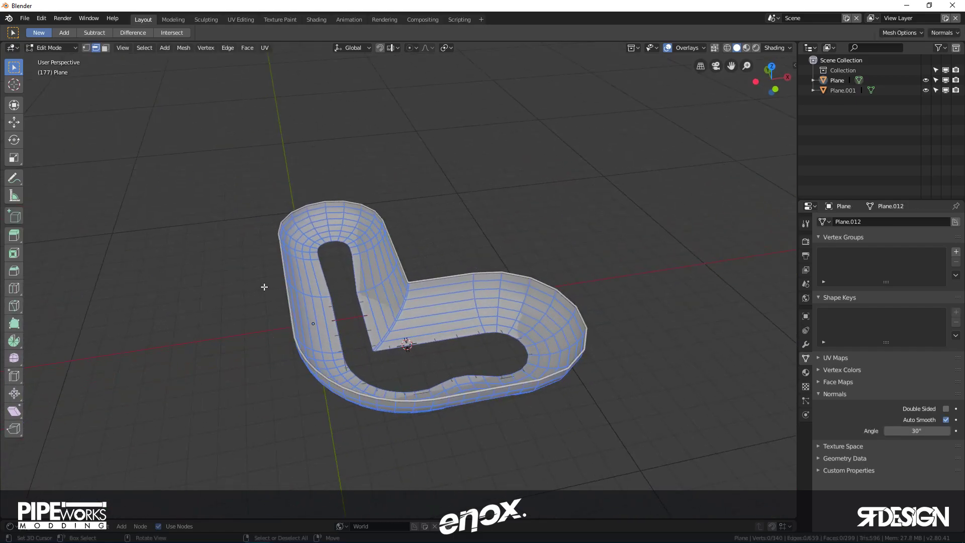
middle_drag(265, 286, 386, 321)
scroll(343, 330, up, 5)
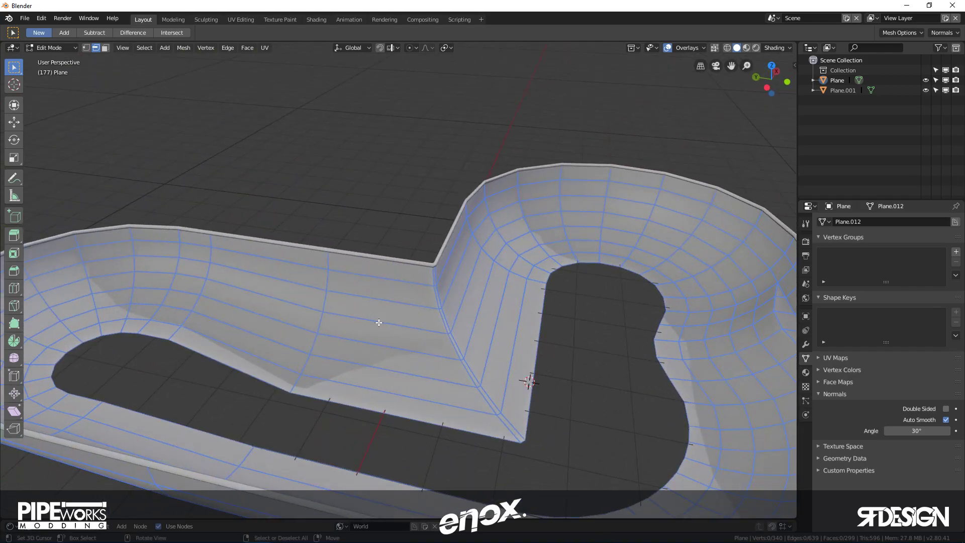
alt+click(378, 255)
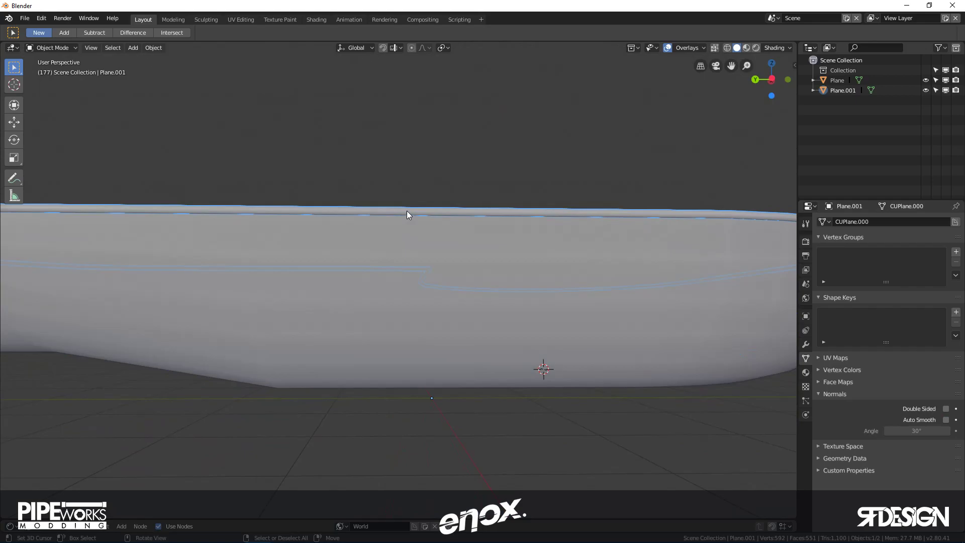
- Hide the rim tube object and reopen the track mesh in Edit Mode
key(h)
middle_drag(407, 210, 374, 244)
right_click(381, 268)
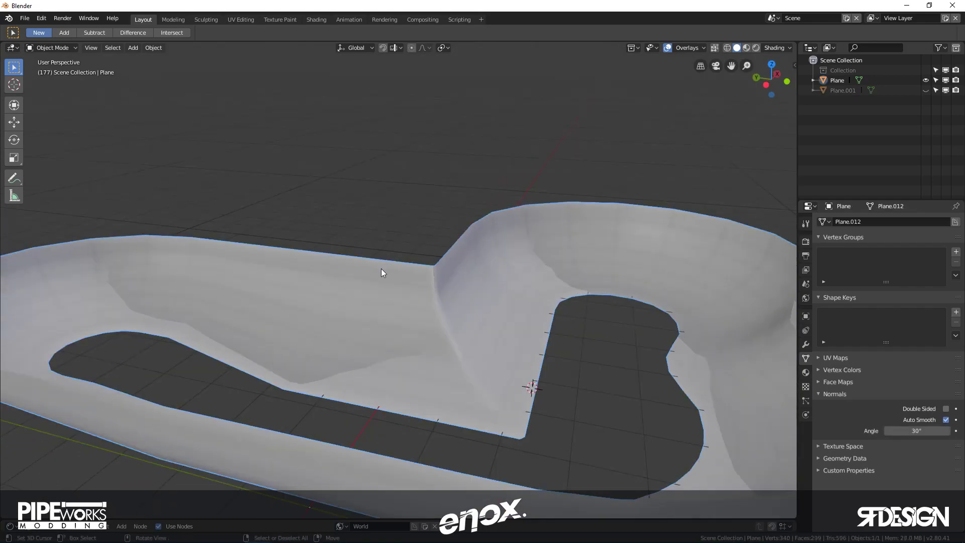
key(Tab)
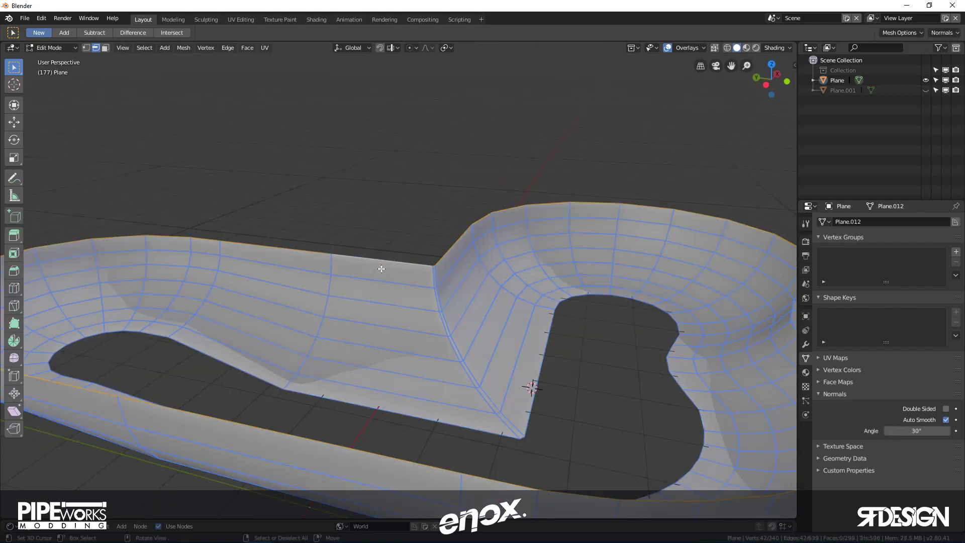
- Extrude the selected upper rim loop in top view and scale it outward by 1.230 to form a flat border
scroll(326, 252, down, 6)
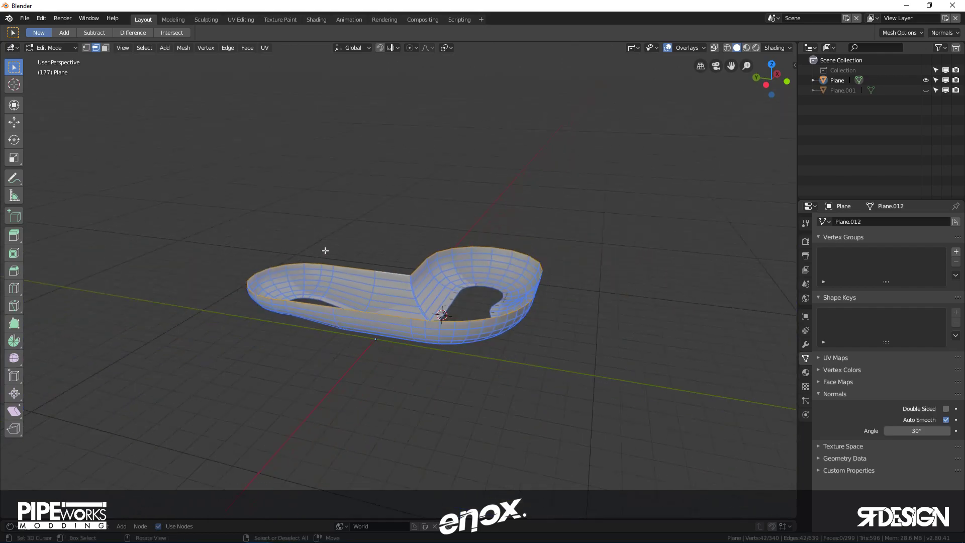
scroll(390, 257, up, 5)
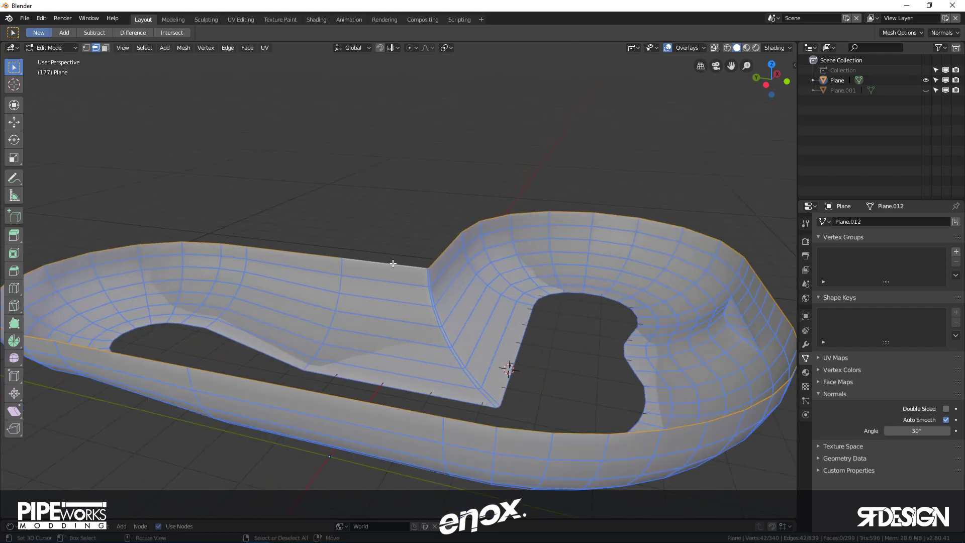
key(g)
right_click(377, 230)
middle_drag(378, 229, 442, 270)
key(KP_7)
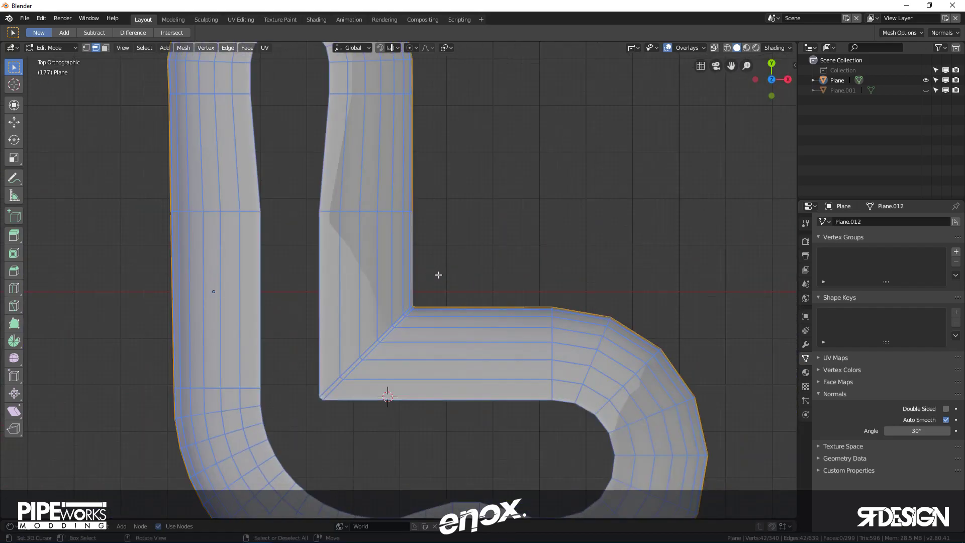
shift+middle_drag(439, 275, 461, 272)
key(e)
key(s)
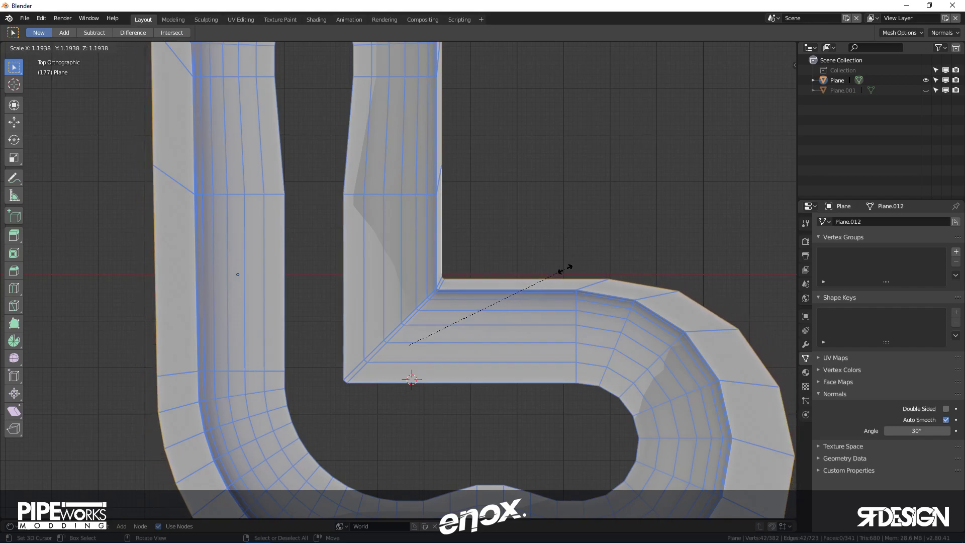
click(567, 272)
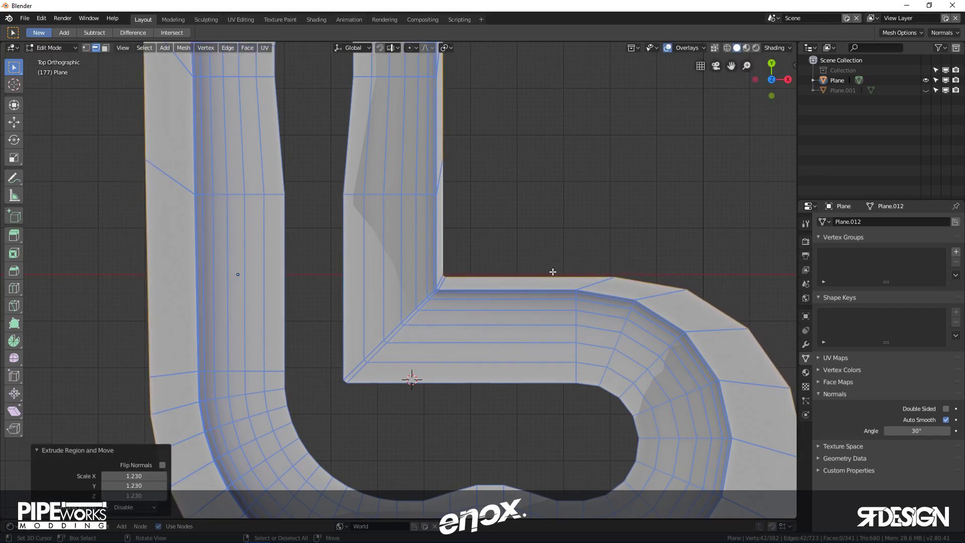
- Move the border's outer edge loop in top view by 0.336 m in X and 0.291 m in Y
scroll(552, 271, down, 4)
middle_drag(552, 272, 578, 306)
scroll(578, 306, up, 3)
key(KP_7)
key(g)
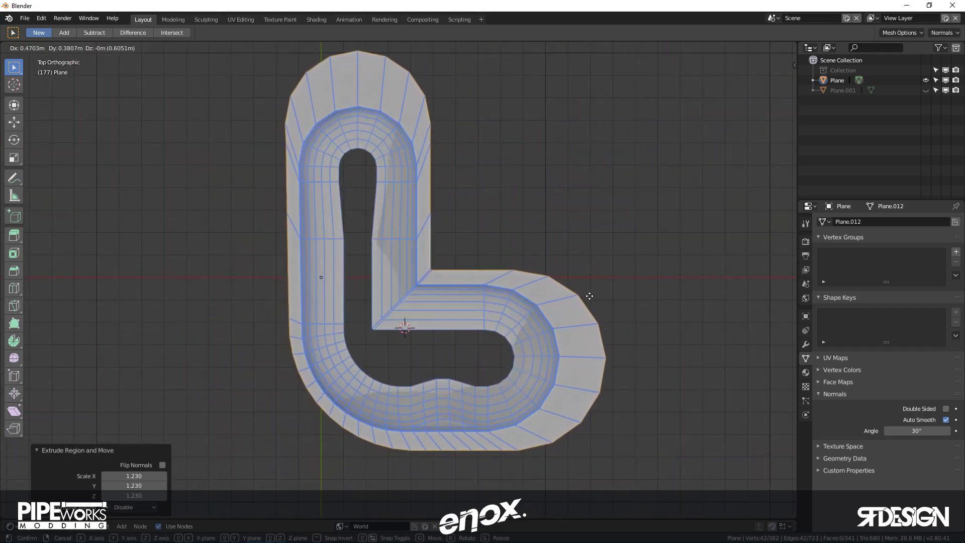
click(587, 298)
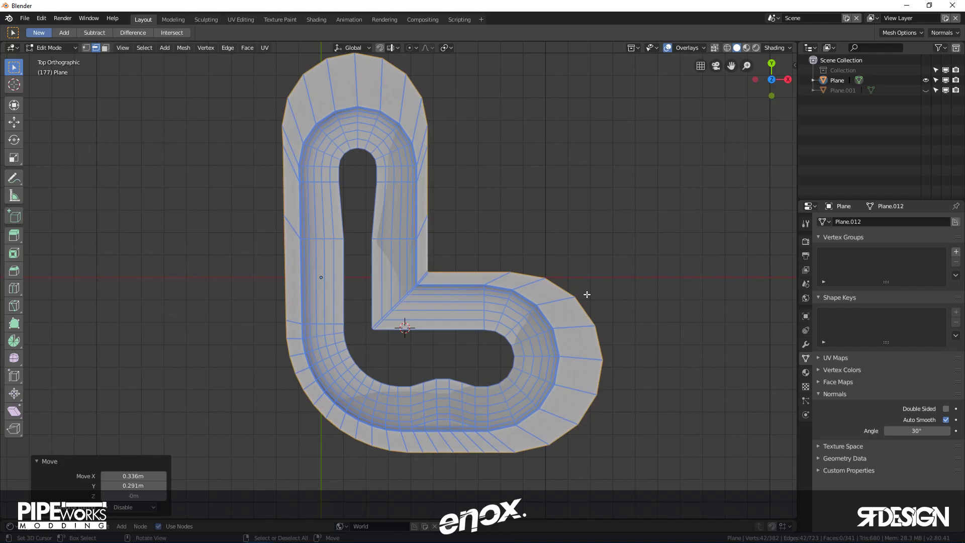
- Pull two outer border edges at the far end of the short arm inward toward the rim
click(600, 382)
key(g)
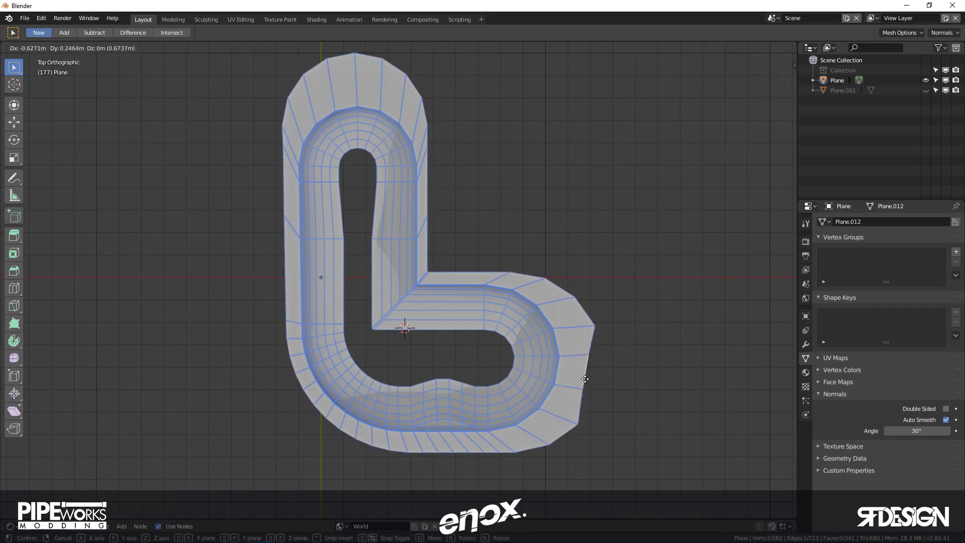
click(597, 329)
key(g)
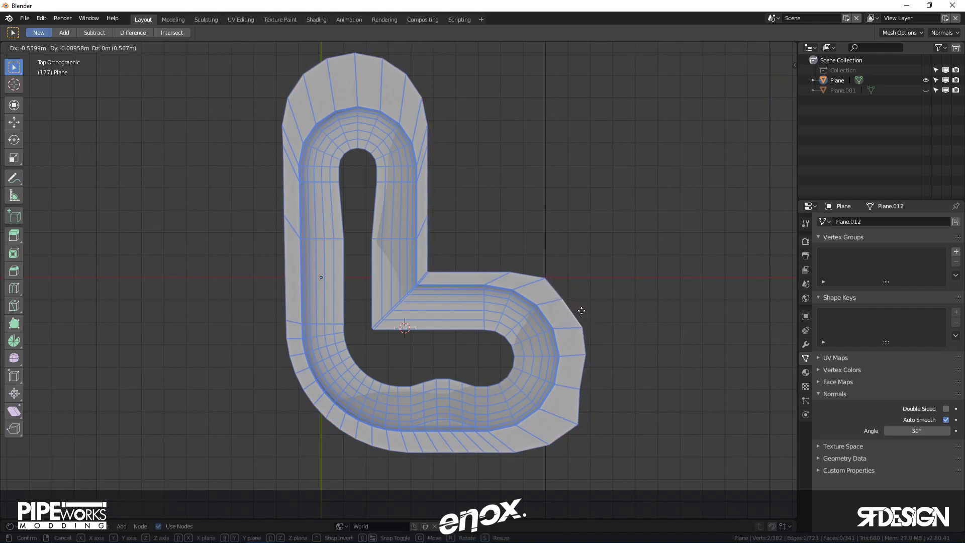
click(582, 313)
- Move the border's outer vertices along the short arm's upper curve closer to the rim to even out the width
click(545, 276)
key(g)
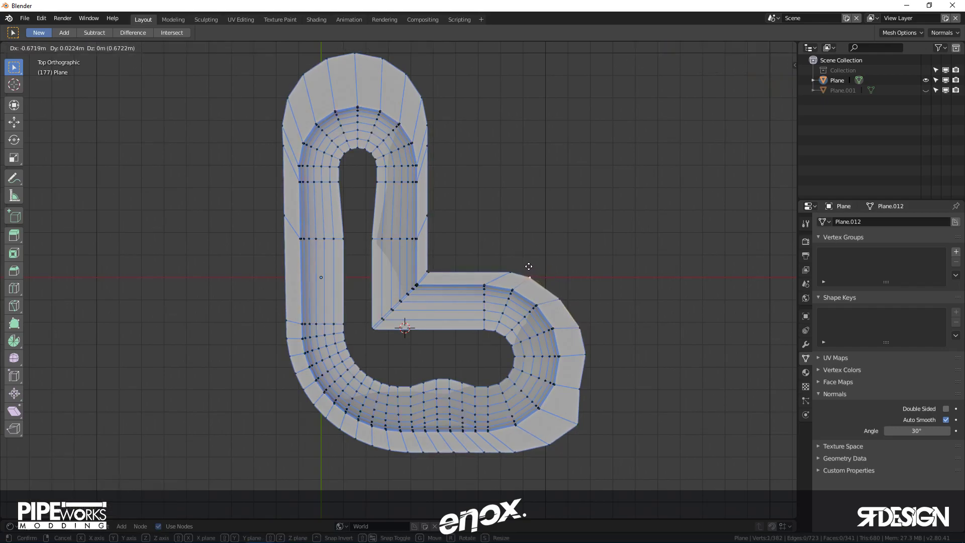
click(520, 267)
key(g)
click(488, 266)
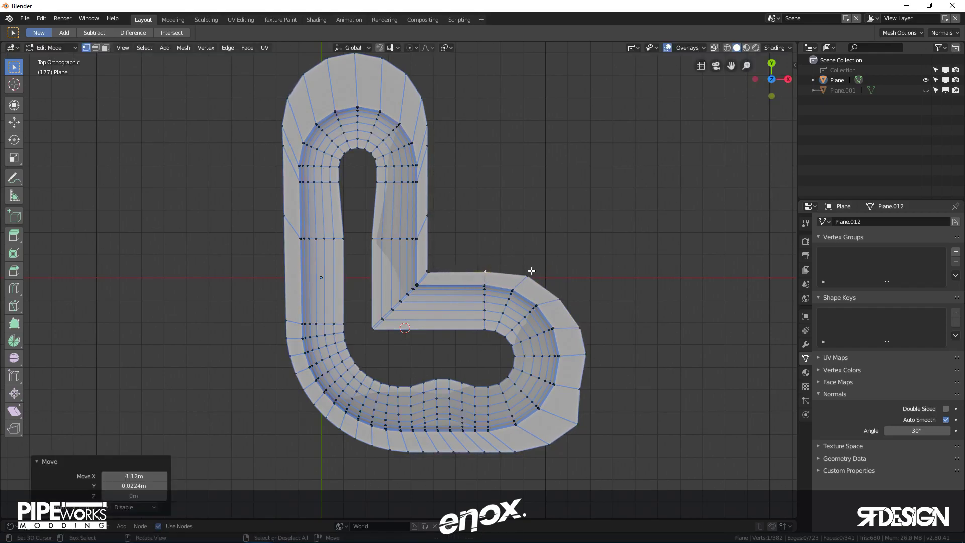
key(g)
click(573, 307)
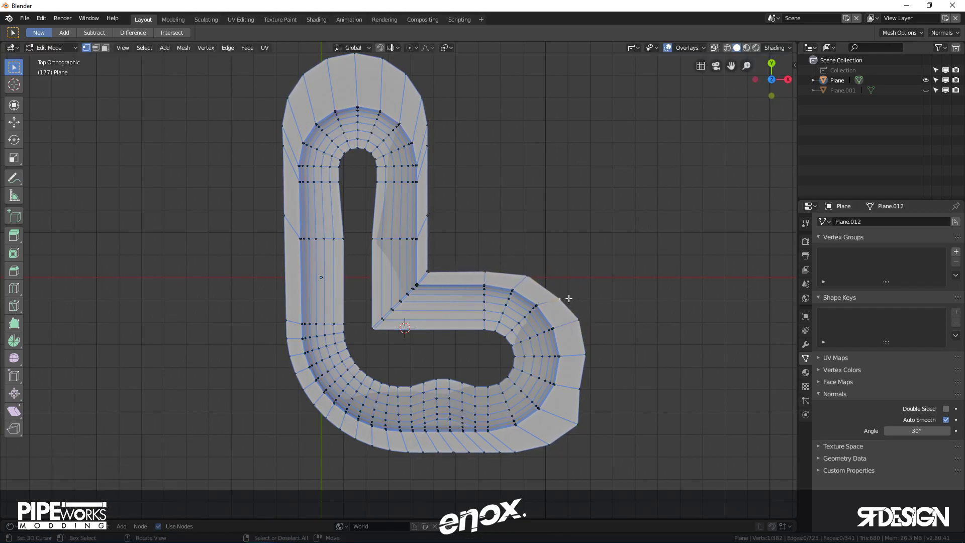
key(g)
click(566, 291)
- Move the two outer border vertices at the short arm's lower curve inward to round off the corner
right_click(579, 435)
key(g)
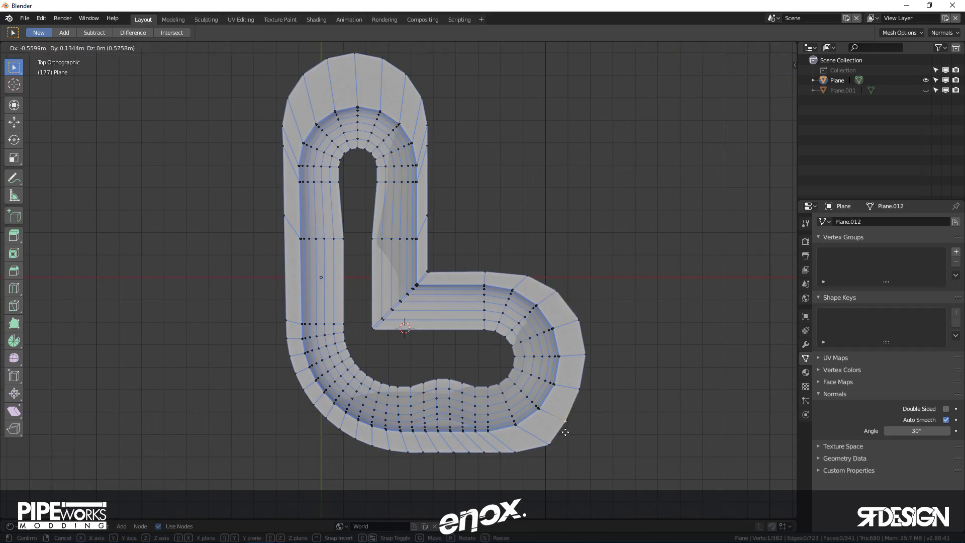
click(567, 434)
right_click(552, 446)
key(g)
click(540, 446)
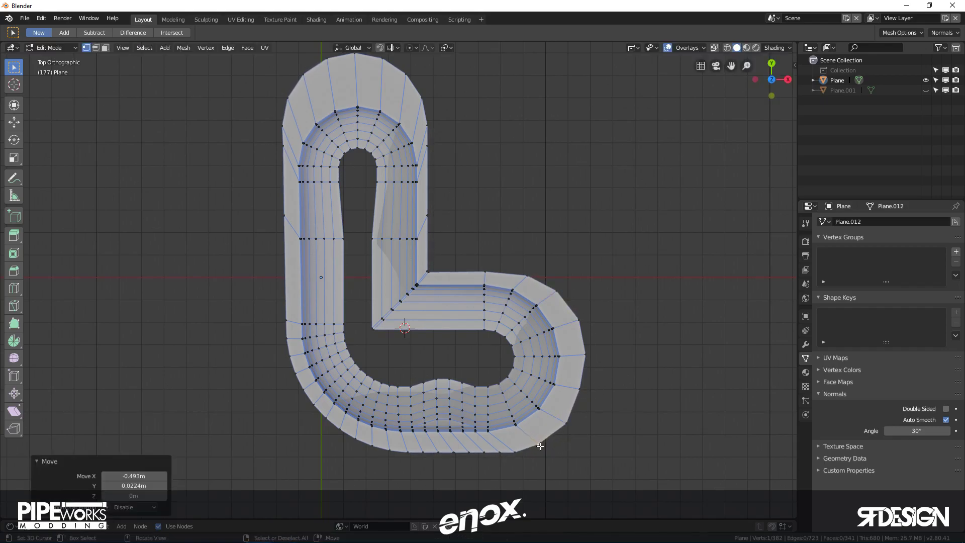
key(Tab)
middle_drag(502, 351, 468, 287)
key(Tab)
key(KP_7)
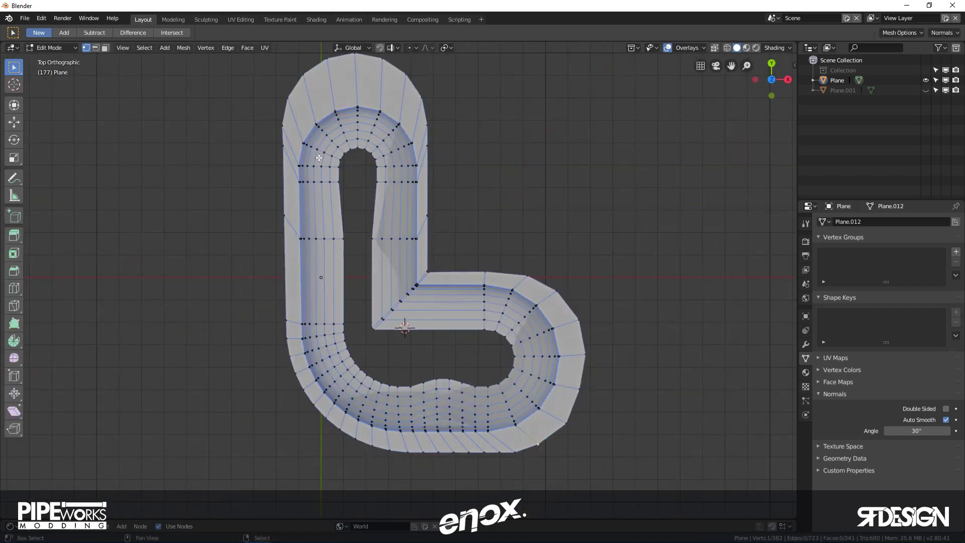
- Select the outer border edges around the long arm's rounded end and move them toward the rim to narrow the border
shift+middle_drag(270, 179, 406, 349)
key(2)
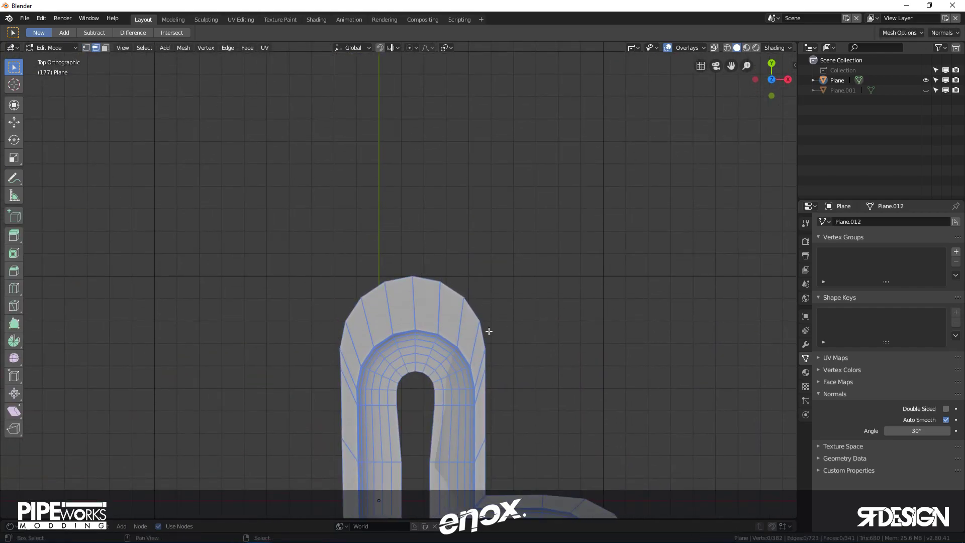
click(479, 307)
shift+click(453, 289)
shift+click(427, 278)
shift+click(399, 279)
shift+click(349, 317)
shift+click(344, 329)
key(g)
key(g)
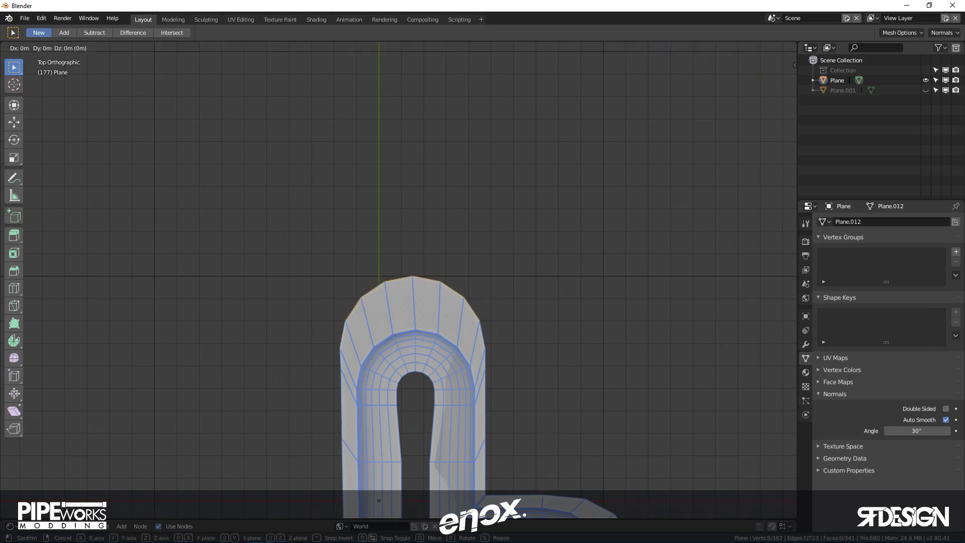
click(463, 268)
scroll(491, 339, up, 5)
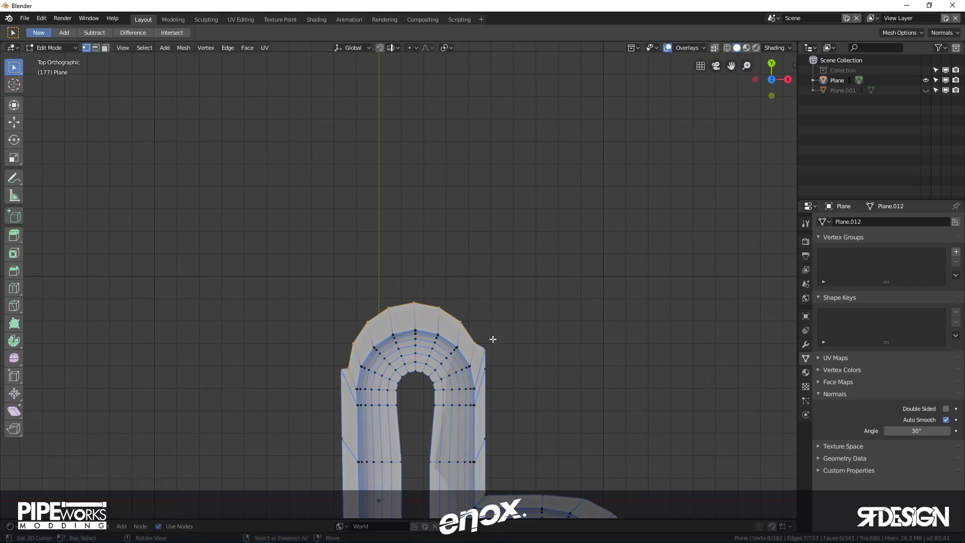
scroll(520, 358, down, 6)
- Select the border's entire outer edge loop and delete it to remove the flat border from the track
key(Tab)
middle_drag(412, 324, 320, 226)
key(Tab)
key(2)
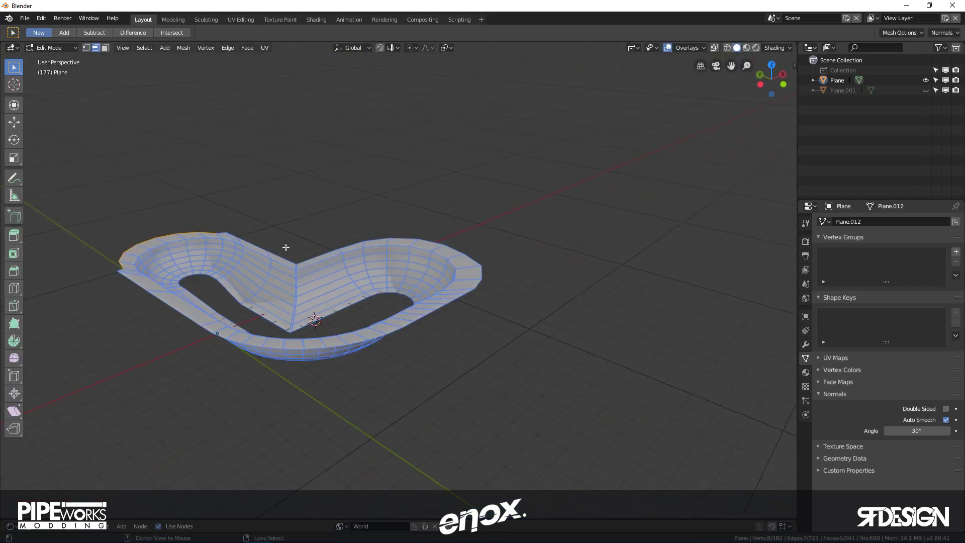
key(ctrl+x)
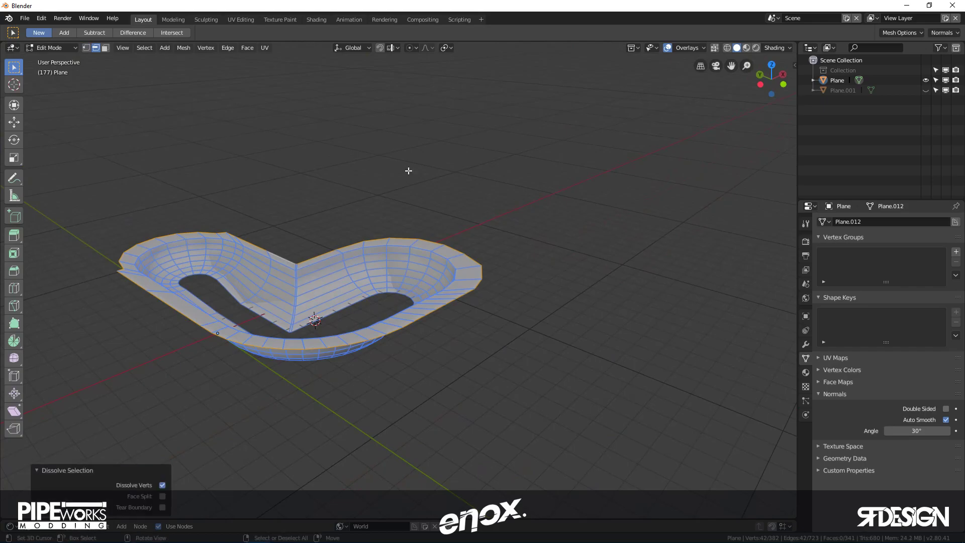
key(x)
click(311, 217)
- Return to Object Mode and unhide the rim tube object
middle_drag(244, 246, 295, 254)
key(Tab)
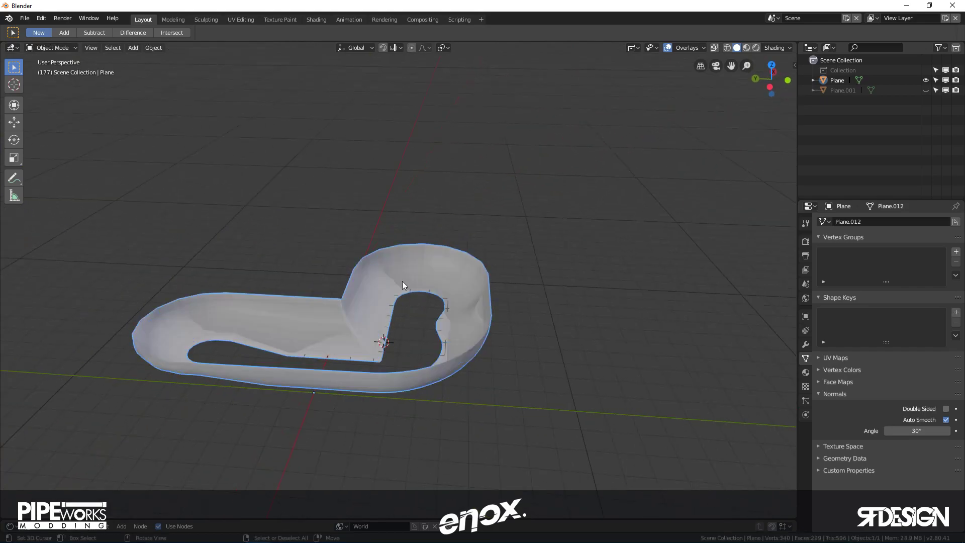
shift+middle_drag(312, 302, 487, 335)
key(alt+h)
scroll(454, 276, up, 4)
key(alt+a)
middle_drag(663, 350, 628, 348)
click(517, 290)
middle_drag(517, 291, 559, 292)
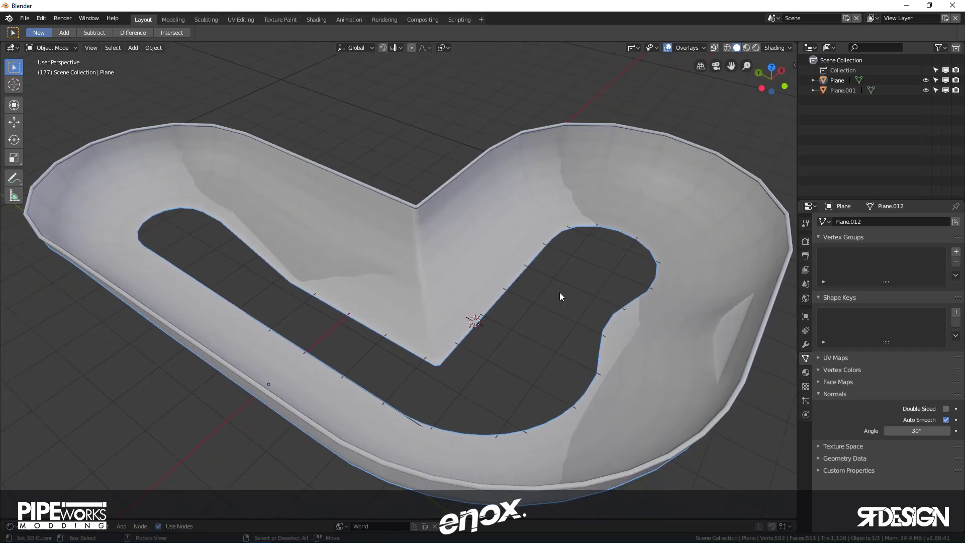
- Select the edge loop around the track's open floor in Edit Mode and fill it with a single face
key(Tab)
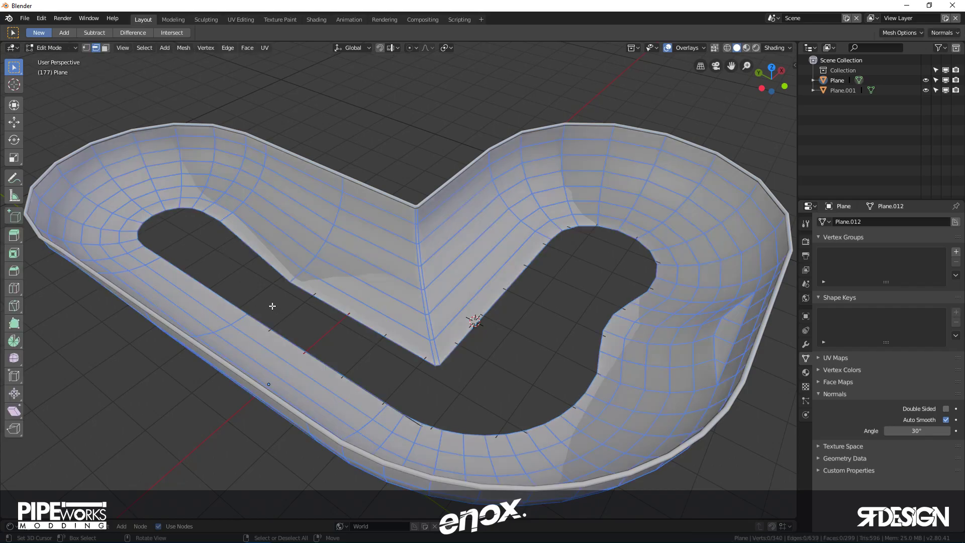
alt+click(319, 301)
key(f)
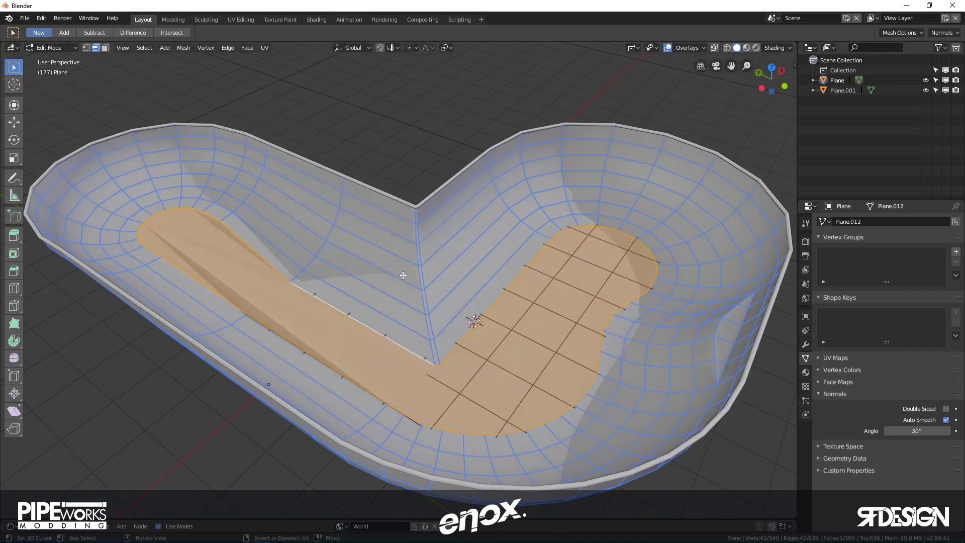
middle_drag(360, 263, 490, 317)
scroll(372, 261, up, 6)
shift+middle_drag(217, 278, 314, 236)
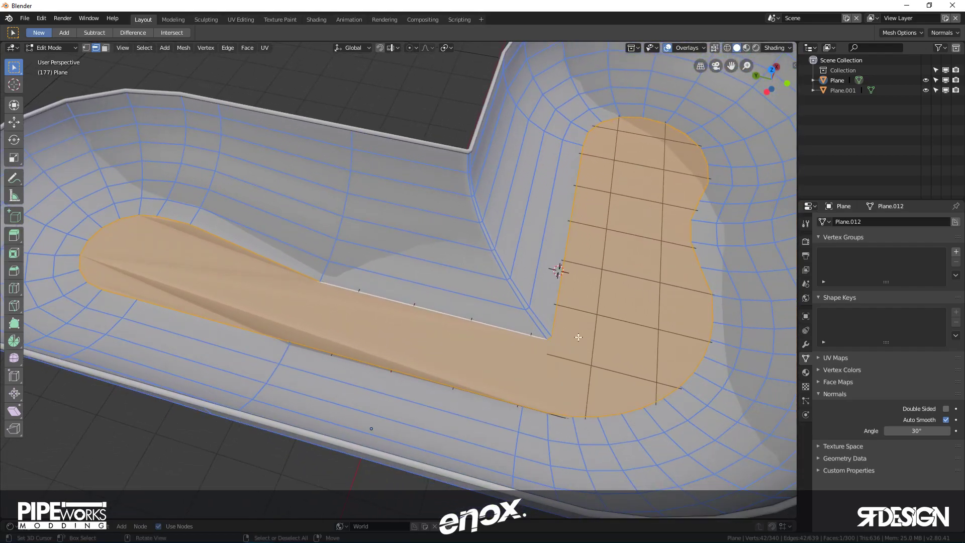
middle_drag(502, 304, 424, 292)
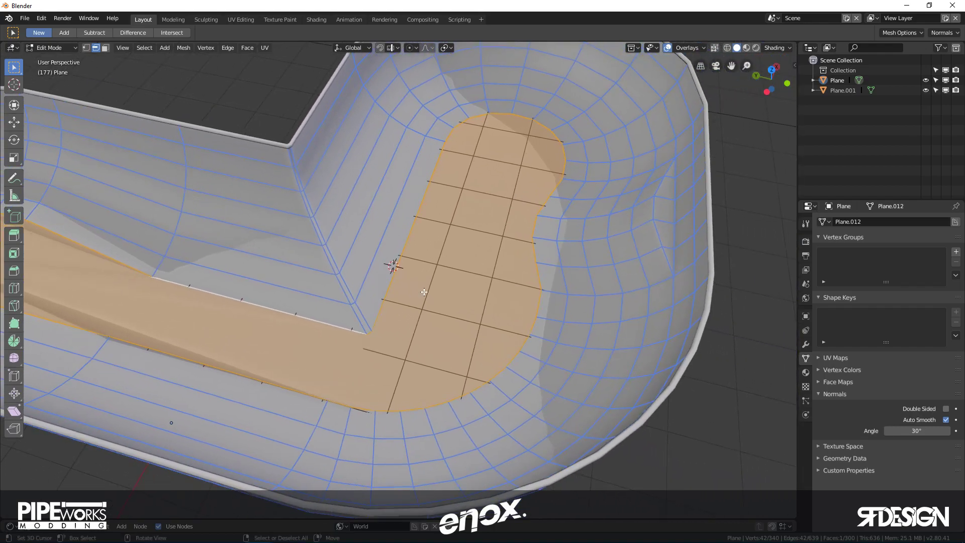
- Inset the new floor face by 0.3249 m
key(i)
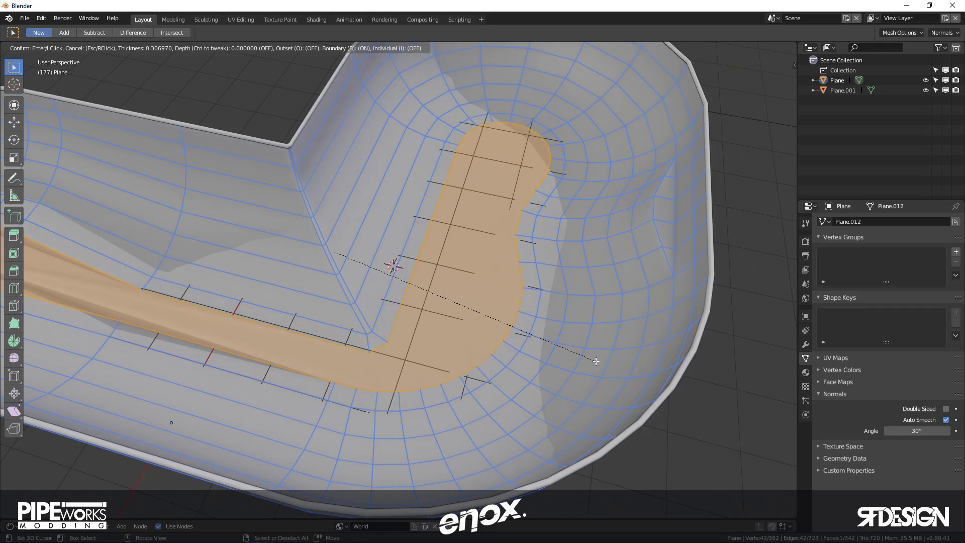
click(592, 359)
middle_drag(371, 386, 261, 305)
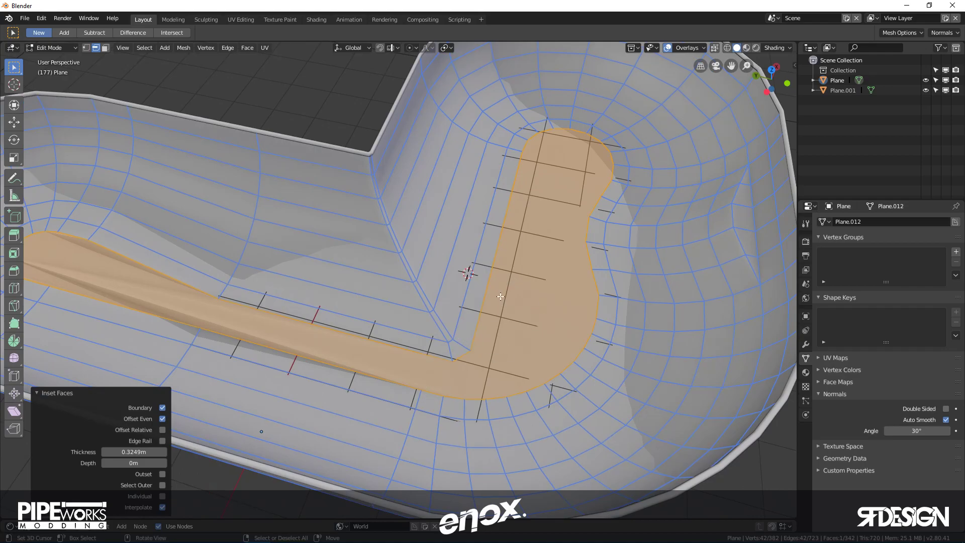
middle_drag(501, 296, 519, 263)
scroll(539, 362, up, 6)
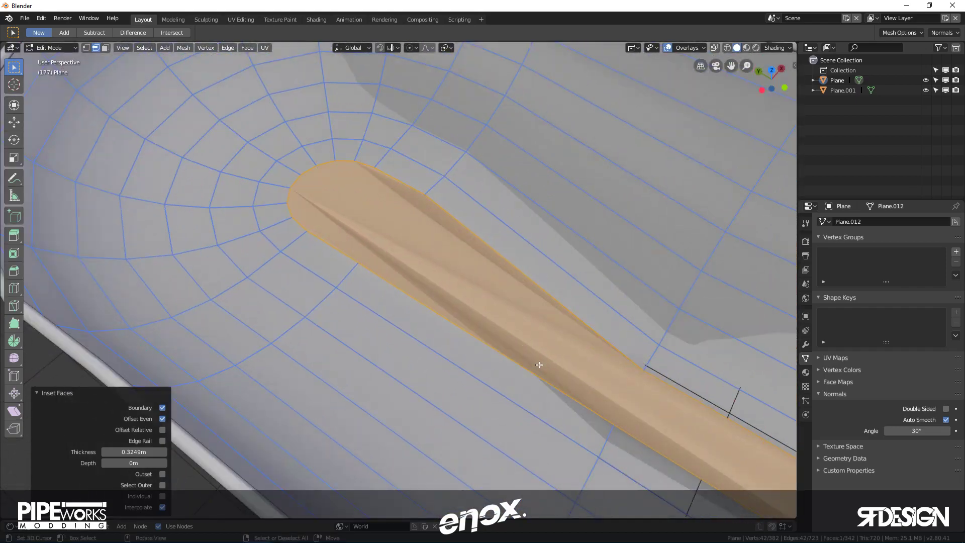
- Connect the two opposite vertices across the inset floor face where the long arm begins to widen
key(1)
middle_drag(539, 365, 493, 366)
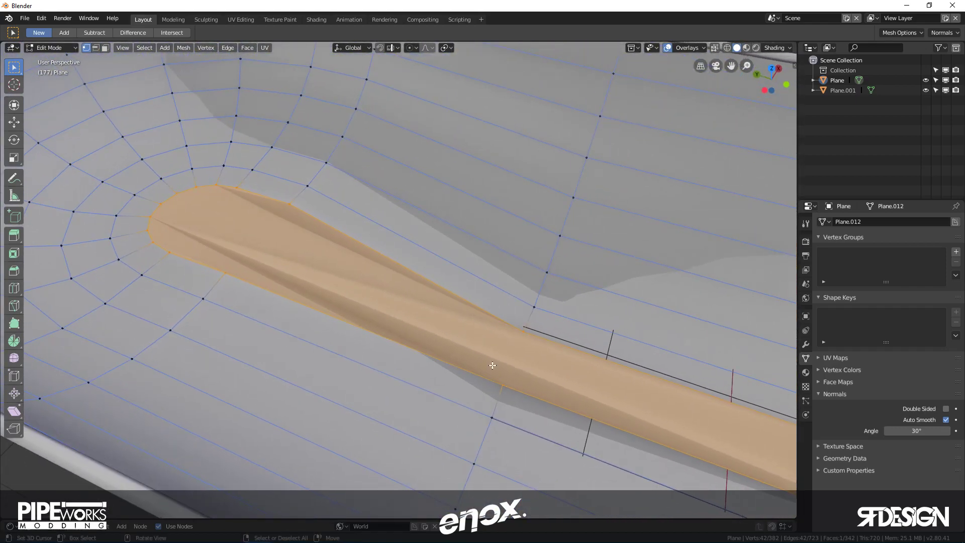
click(502, 390)
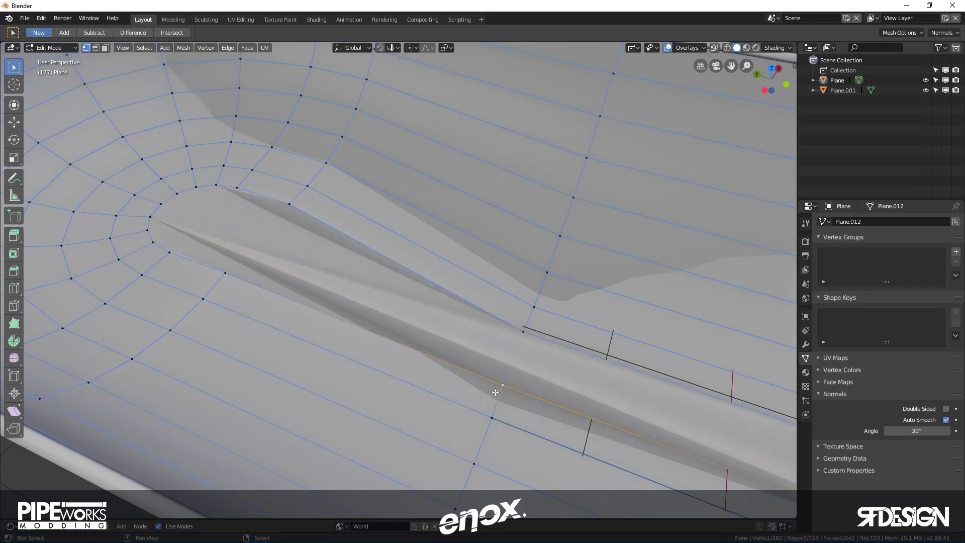
shift+click(522, 330)
key(j)
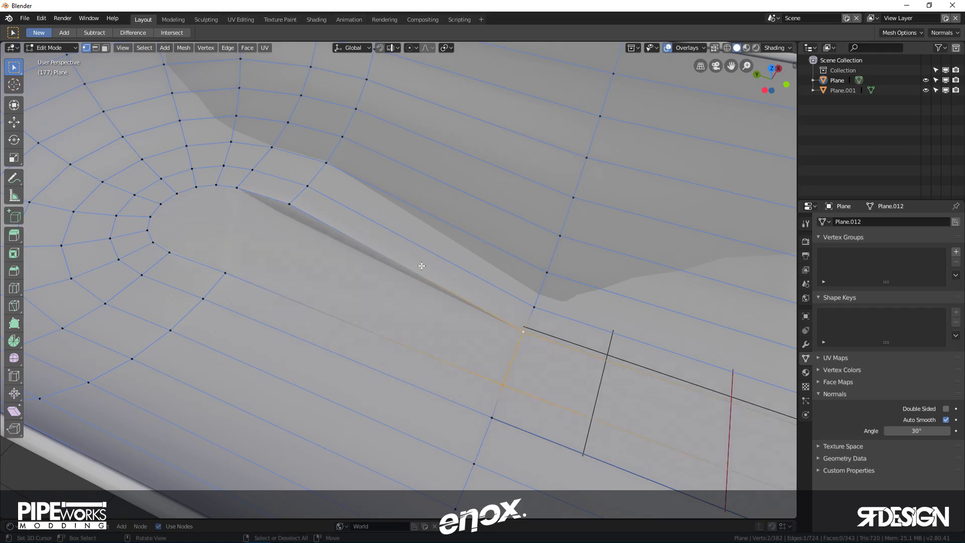
- Connect the next opposite vertex pair near the long arm's rounded end to split the floor face again
shift+middle_drag(314, 250, 410, 277)
right_click(325, 304)
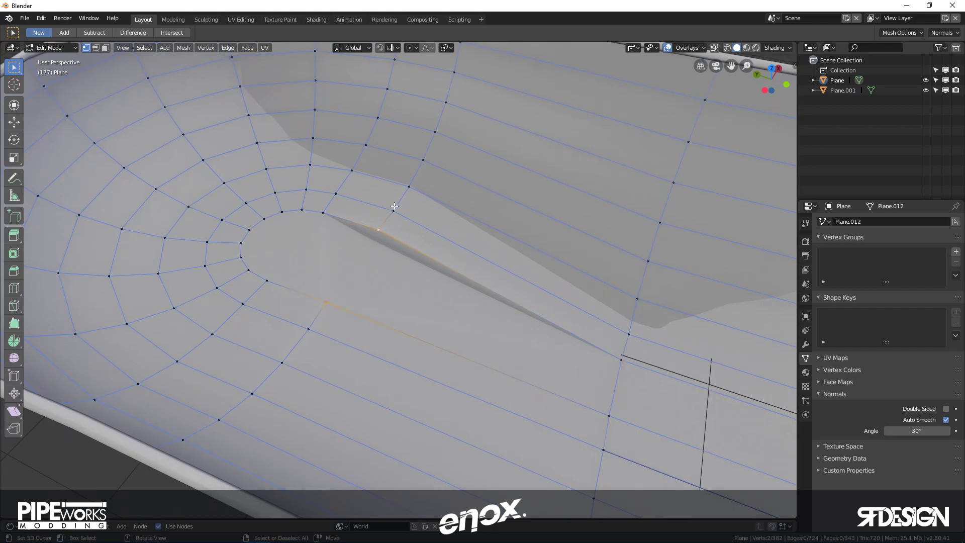
key(j)
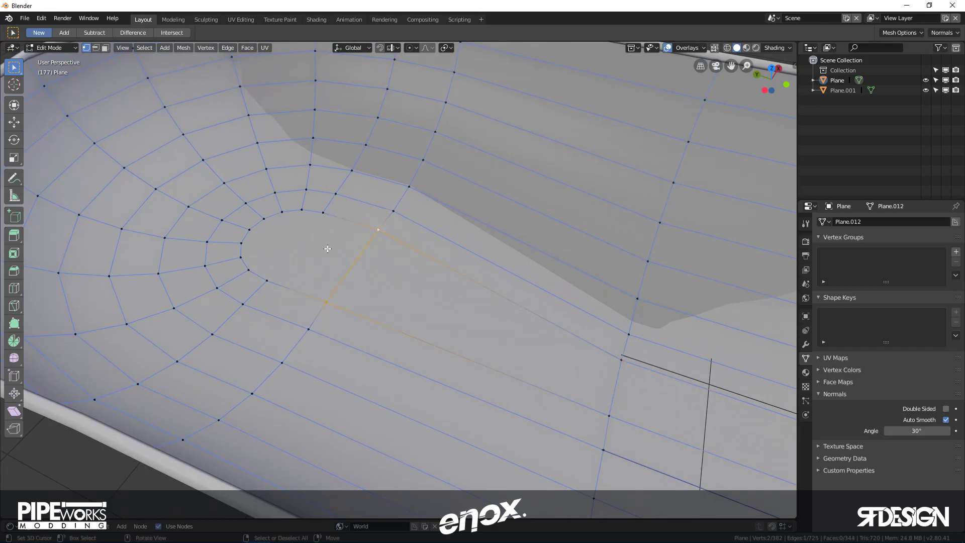
key(Tab)
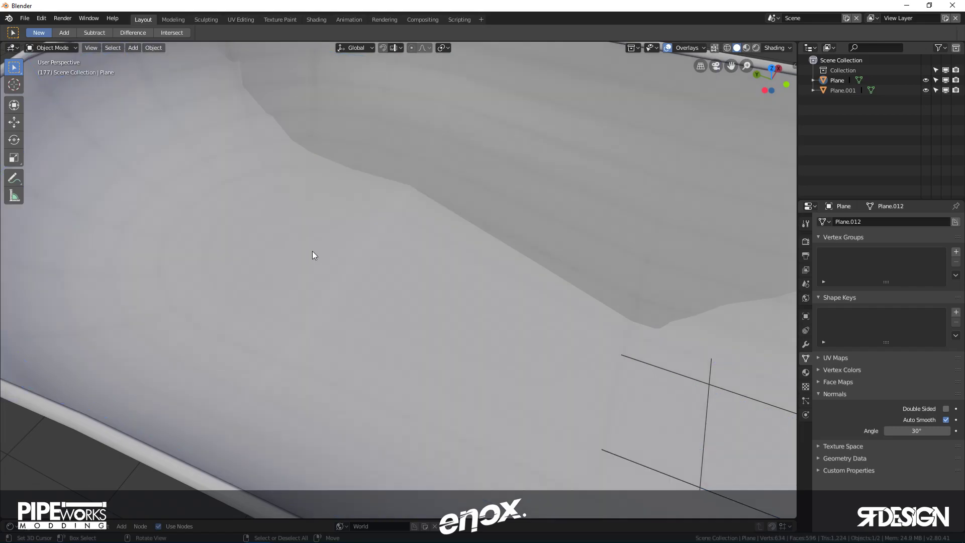
- Select the floor's surrounding face ring and its inner faces, and separate the selection into a new object
key(Tab)
scroll(330, 266, down, 5)
key(3)
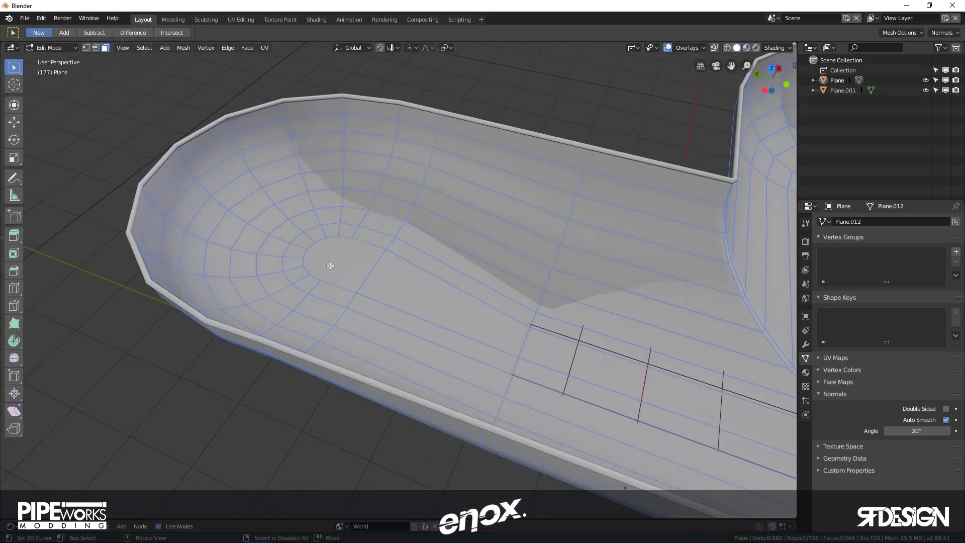
alt+click(351, 229)
shift+click(359, 265)
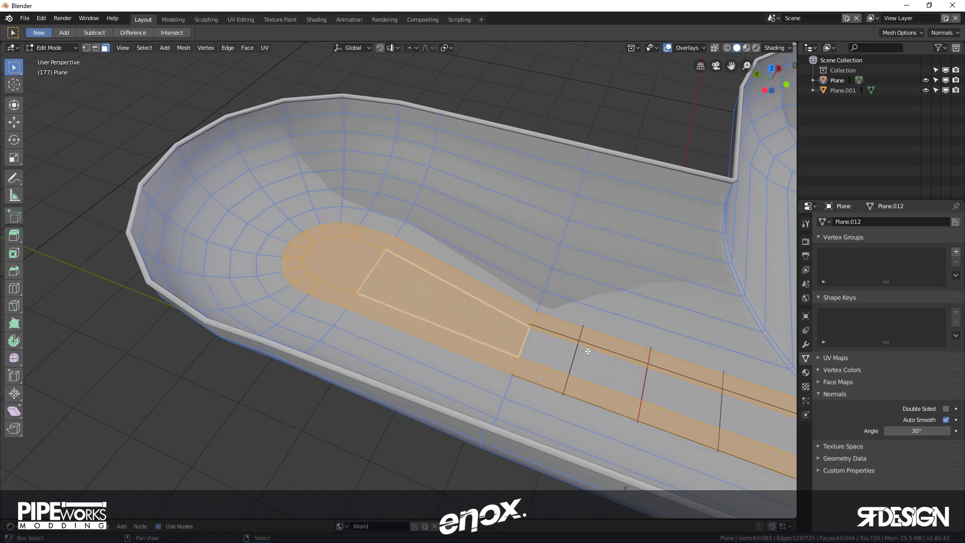
middle_drag(587, 352, 437, 302)
key(p)
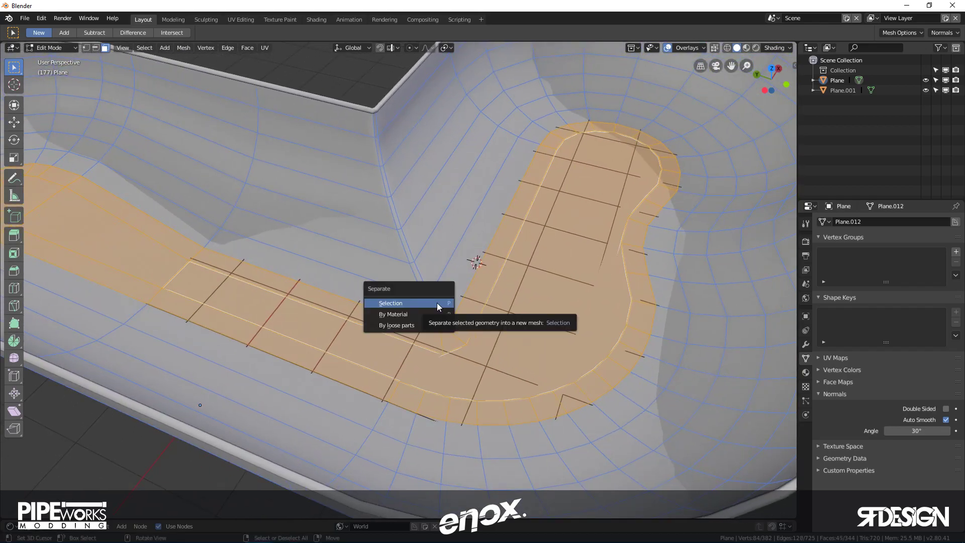
click(437, 303)
- Inspect the separated floor object, then select the track as well and open the meshes in Edit Mode
key(Tab)
click(523, 294)
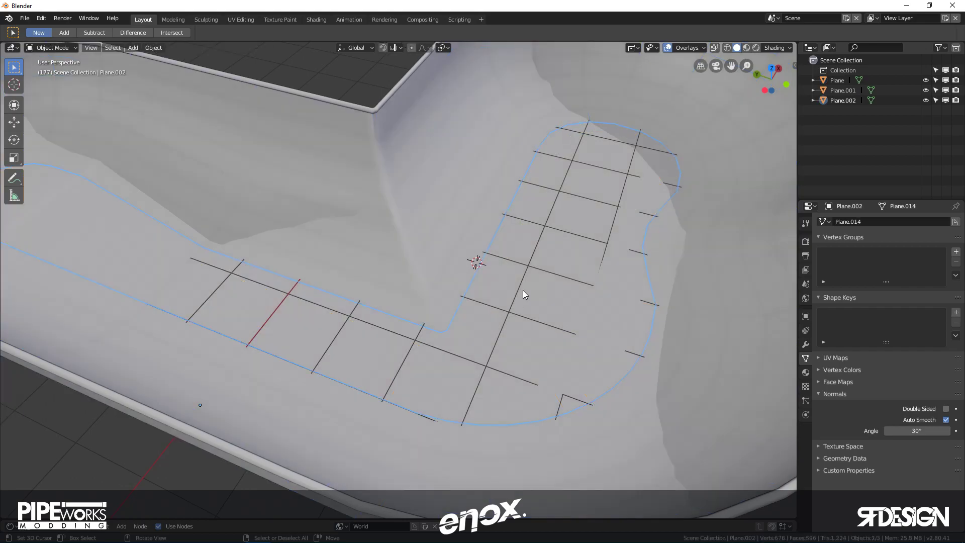
middle_drag(523, 294, 493, 277)
key(Tab)
key(Tab)
right_click(539, 278)
- Undo the latest changes to the track mesh and reopen it in Edit Mode to check the floor faces
key(Tab)
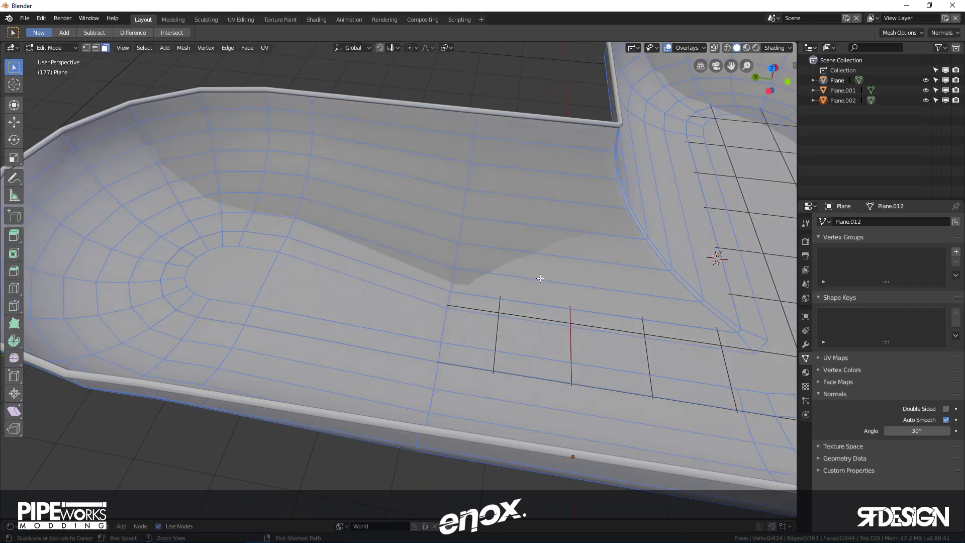
key(ctrl+z)
key(ctrl+z)
key(ctrl+z)
key(ctrl+z)
key(Tab)
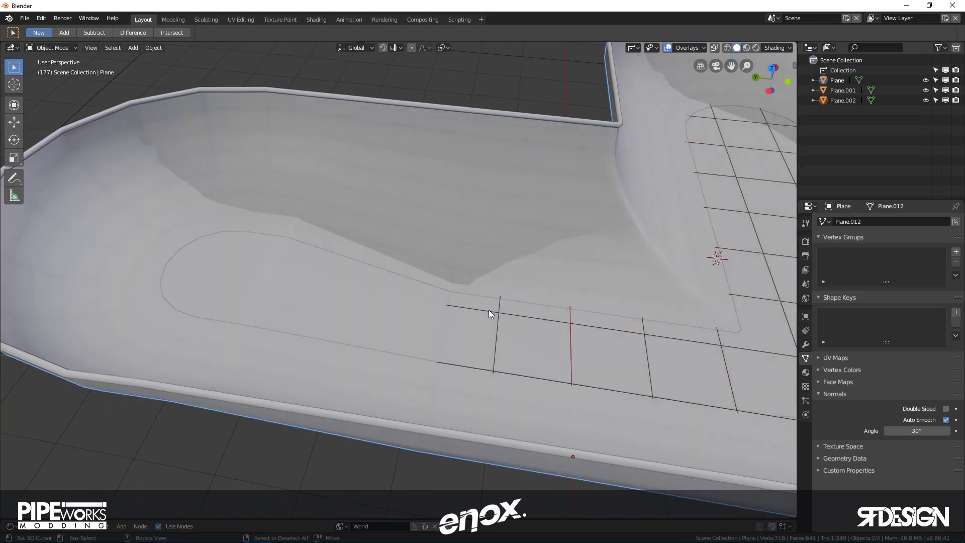
- Undo the floor separation and the preceding edits to the track's floor faces
key(Tab)
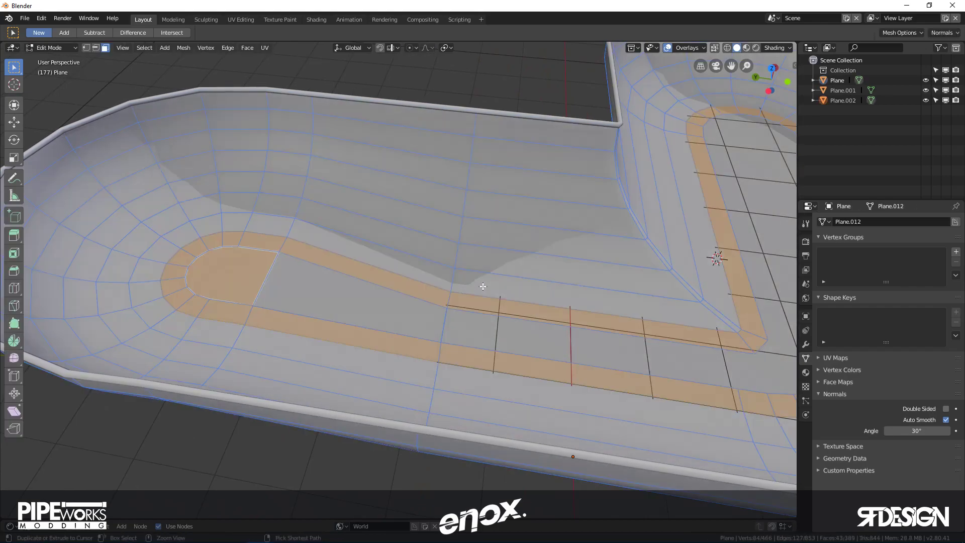
key(ctrl+z)
key(Tab)
key(ctrl+z)
key(ctrl+z)
key(ctrl+z)
key(ctrl+z)
- Connect the opposite vertex pair across the floor at the long arm's rounded end and check the shading
ctrl+click(475, 306)
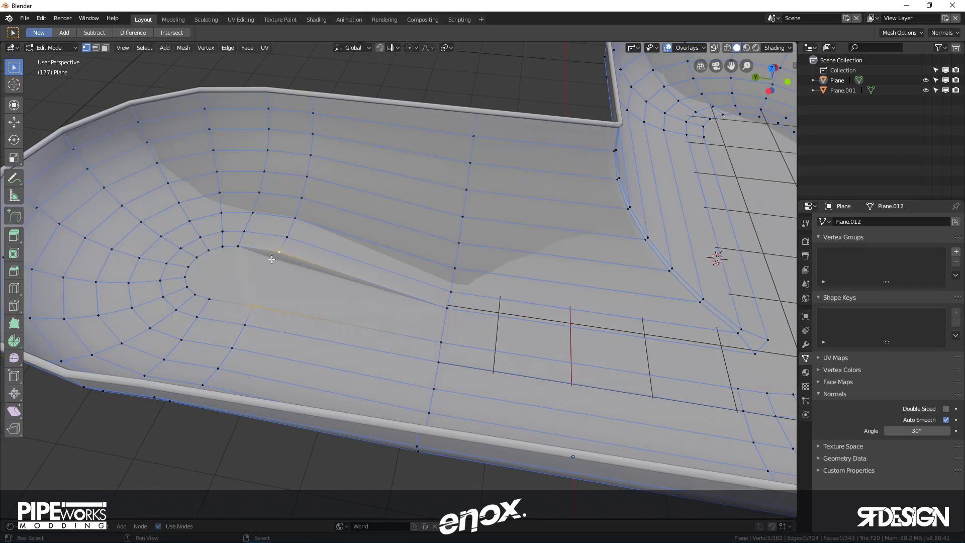
key(j)
middle_drag(266, 278, 384, 286)
key(Tab)
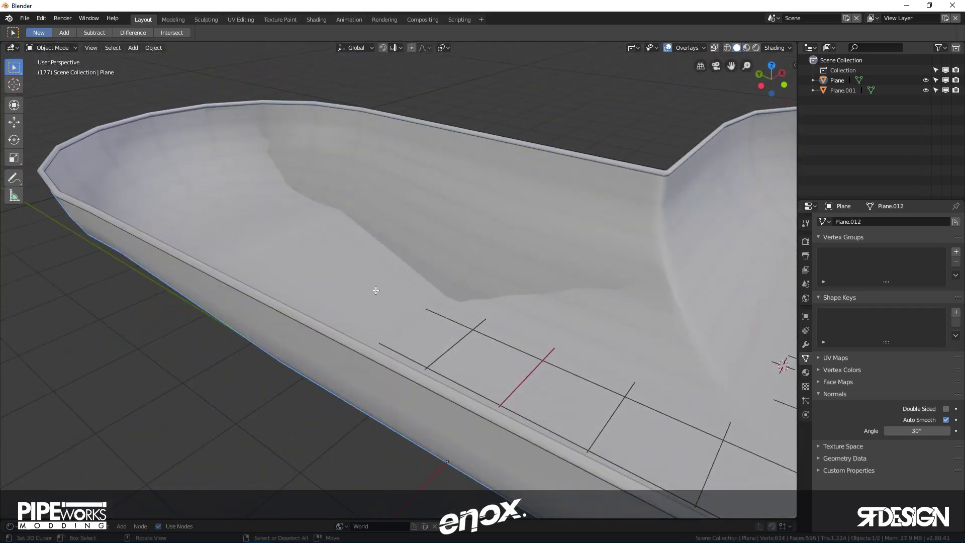
key(Tab)
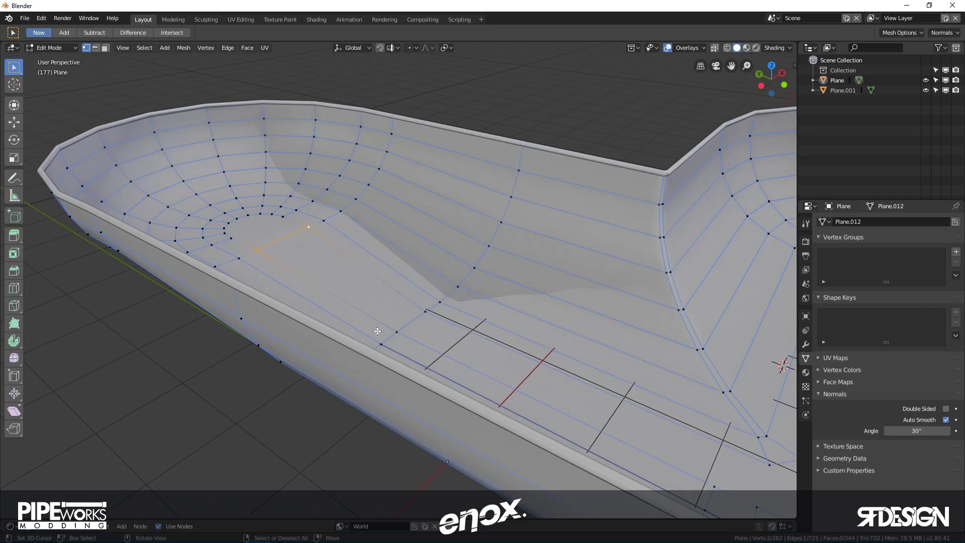
- Bevel the two crosswise edge loops of the long arm with 3 segments and check the surface shading
middle_drag(339, 361, 397, 373)
scroll(427, 360, up, 4)
scroll(429, 350, down, 4)
key(2)
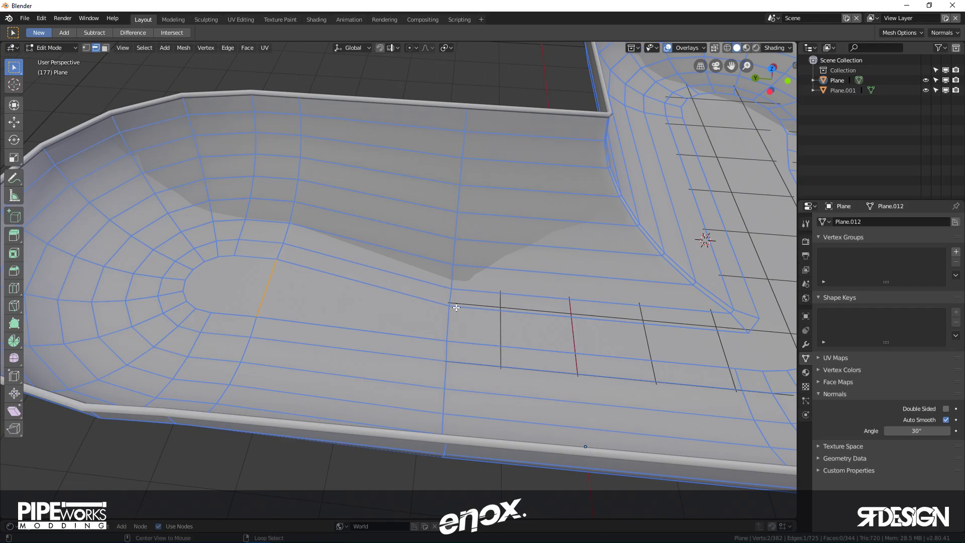
alt+click(447, 320)
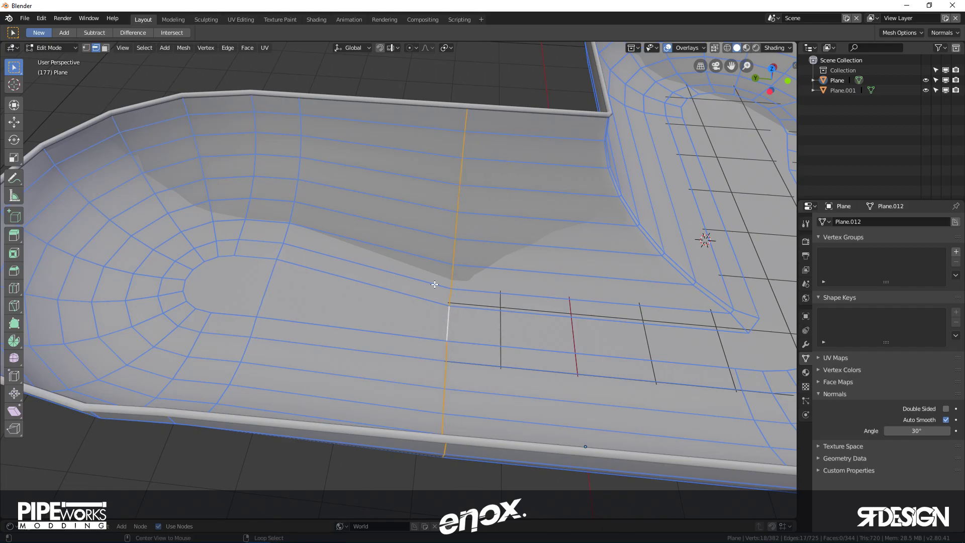
alt+shift+click(268, 288)
key(ctrl+b)
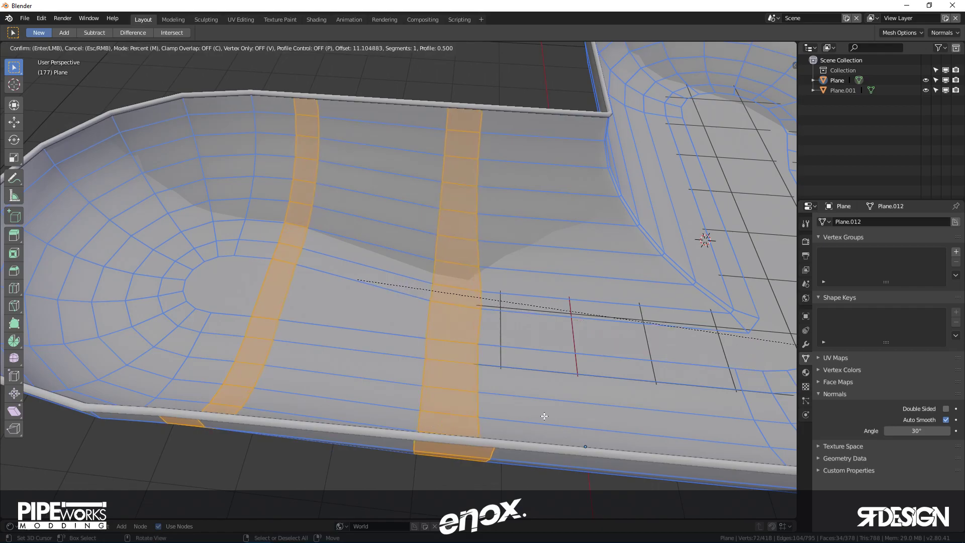
scroll(670, 419, up, 2)
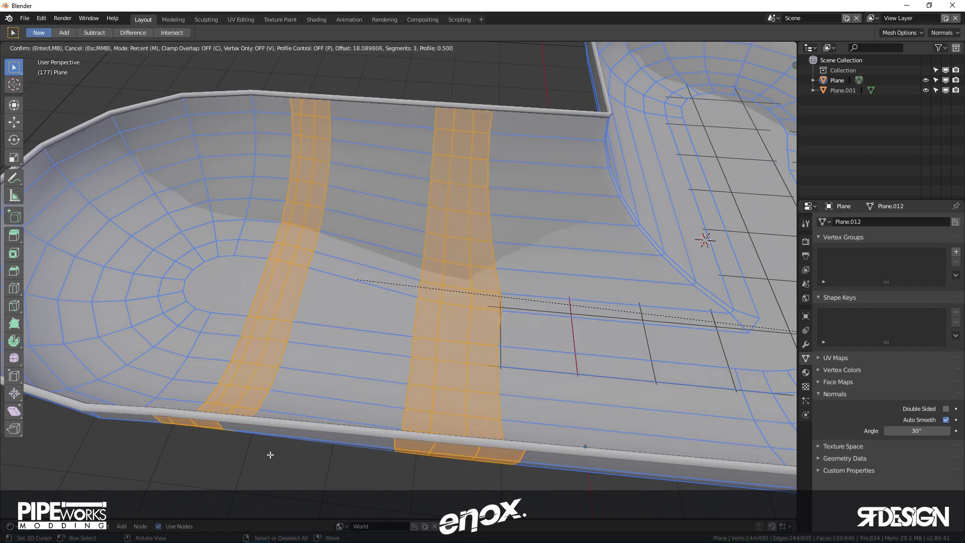
click(37, 459)
key(Tab)
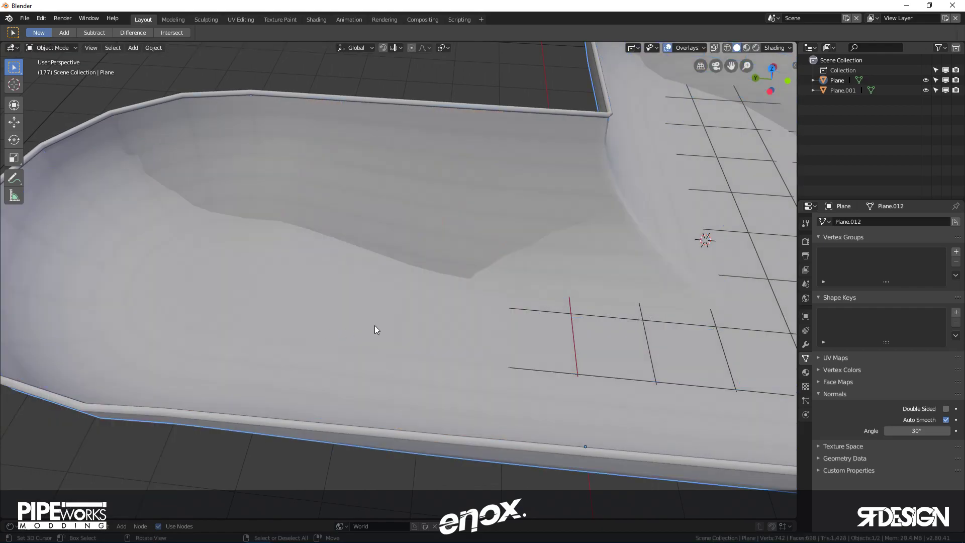
middle_drag(375, 325, 100, 294)
scroll(102, 296, down, 4)
- Select the floor's surrounding face ring with all inner faces, and separate the selection into a new object
key(Tab)
middle_drag(351, 213, 307, 254)
scroll(306, 254, up, 5)
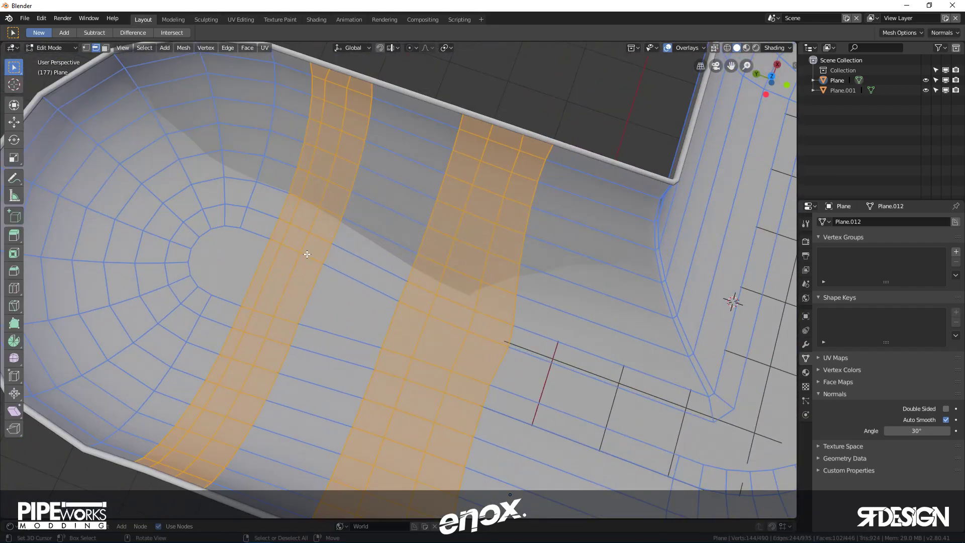
key(3)
alt+click(237, 218)
key(c)
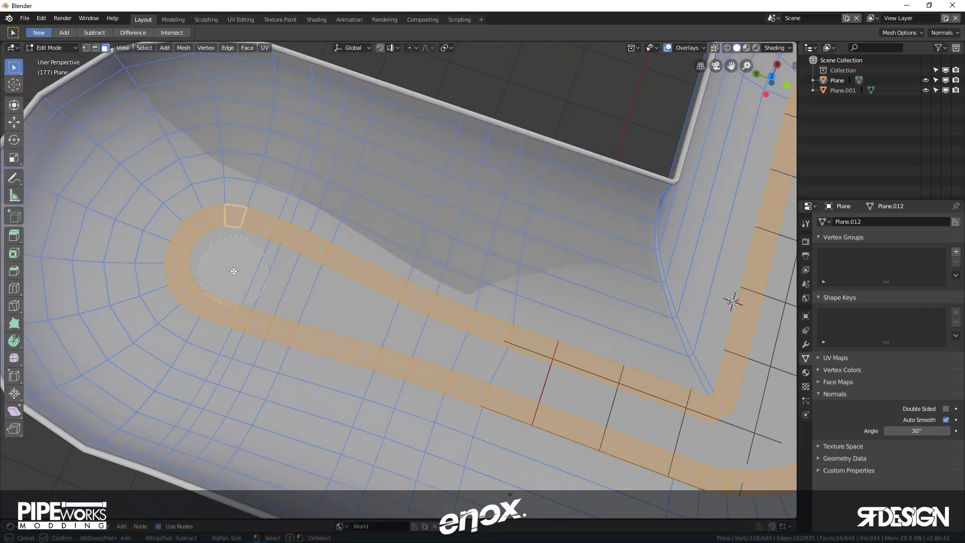
drag(255, 272, 294, 288)
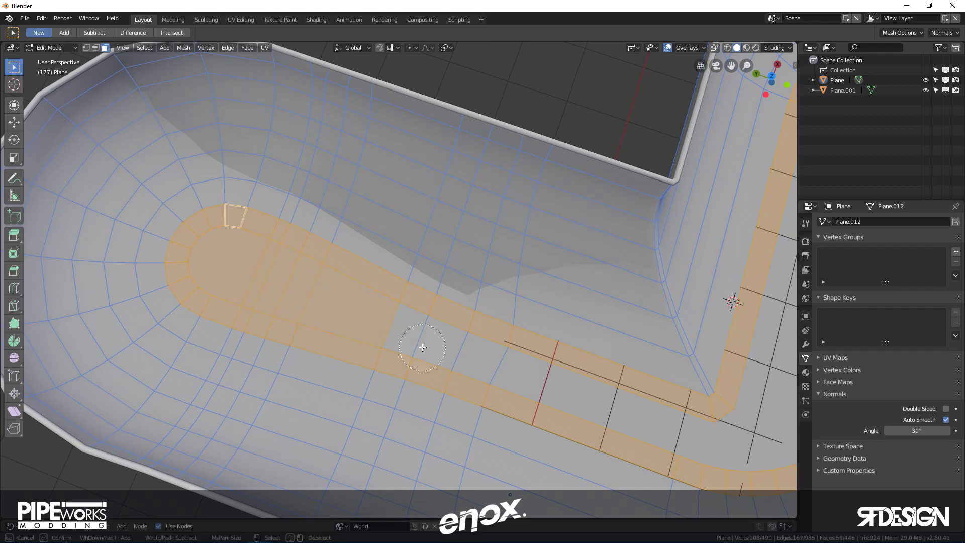
drag(406, 333, 586, 403)
right_click(592, 405)
scroll(590, 382, down, 4)
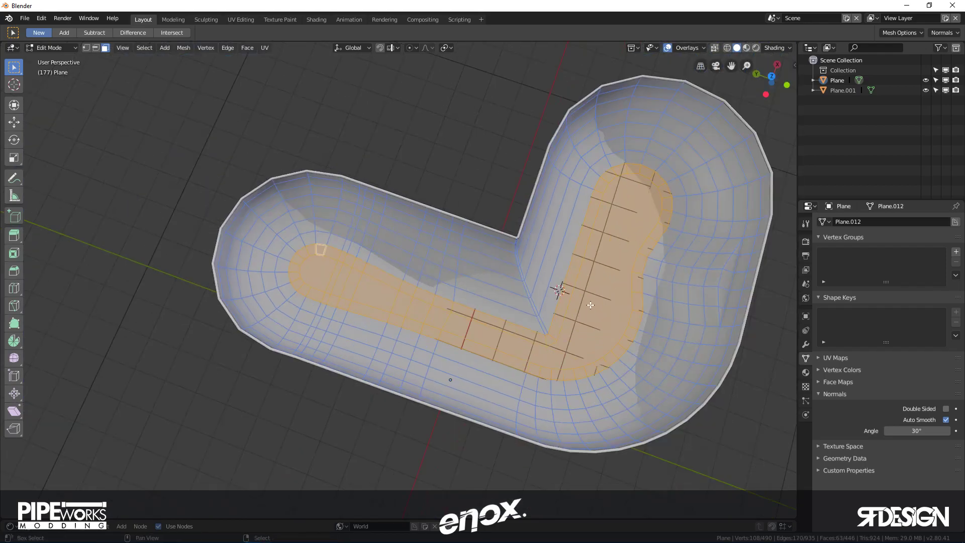
middle_drag(550, 330, 566, 279)
key(p)
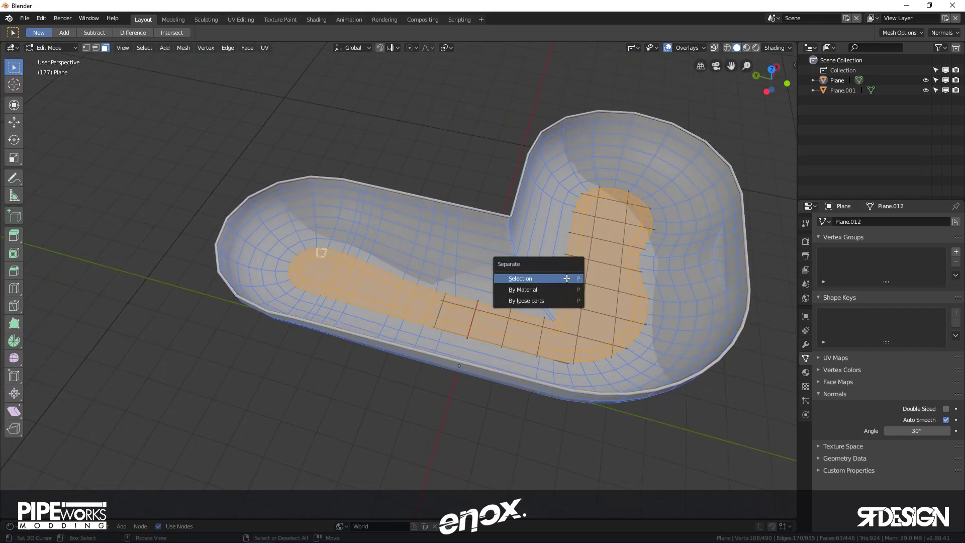
click(567, 279)
- Test-move the separated floor, the track and the rim tube in turn to check that they are independent objects
key(Tab)
middle_drag(596, 313, 374, 359)
click(374, 359)
key(g)
right_click(402, 272)
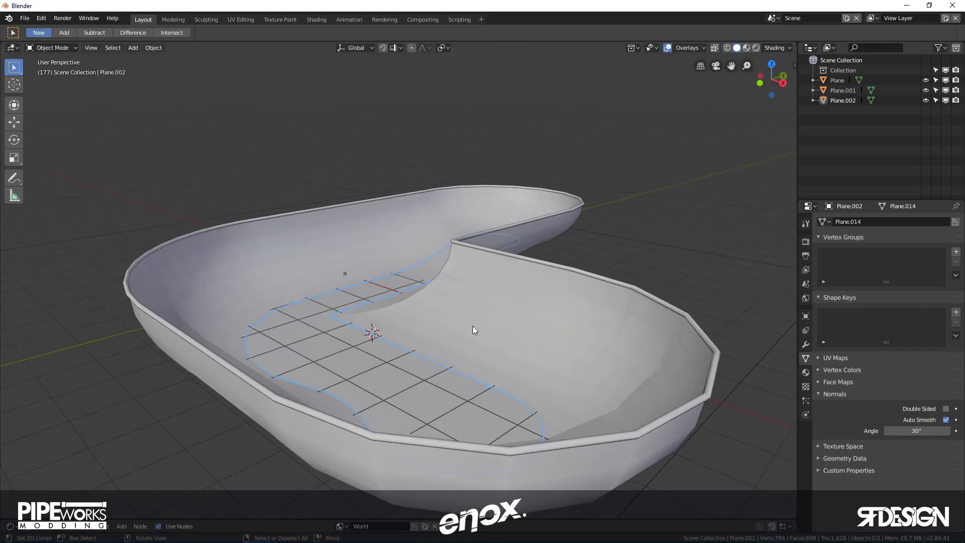
click(476, 330)
key(g)
right_click(468, 261)
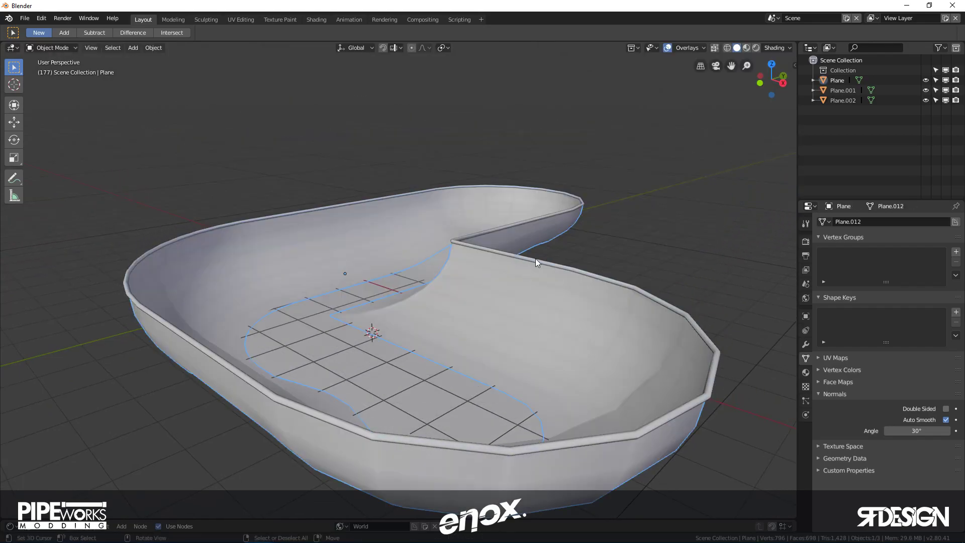
click(536, 259)
key(g)
right_click(538, 173)
middle_drag(538, 174, 486, 310)
click(480, 334)
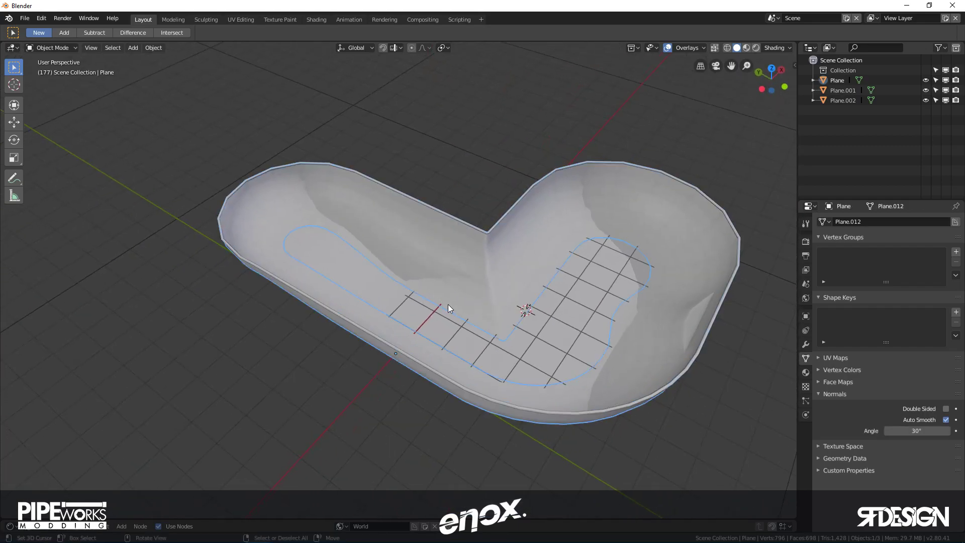
key(Tab)
key(Tab)
mouse_move(461, 345)
middle_down()
mouse_move(563, 306)
mouse_move(409, 242)
mouse_move(459, 345)
middle_up()
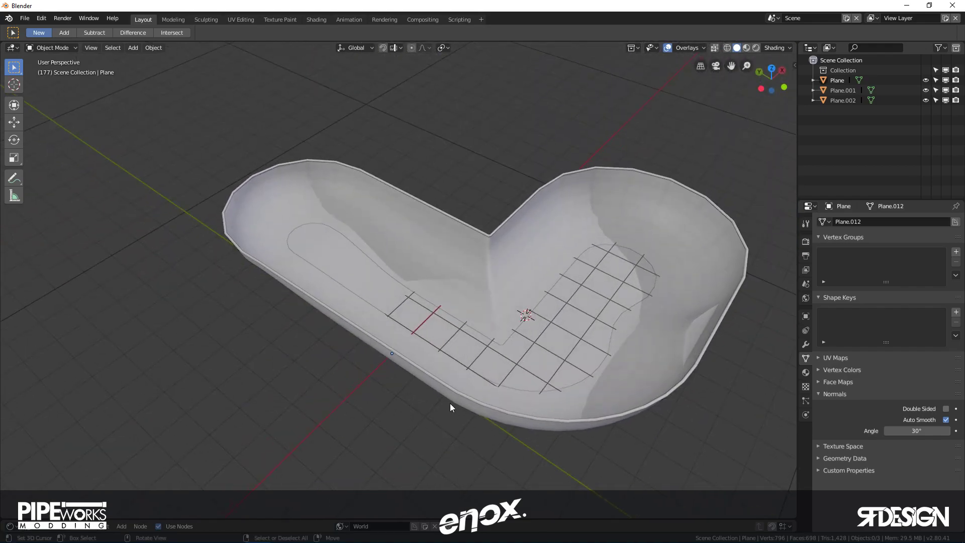
- Select the floor, track and rim tube together, join them into one object, and clear the selection
middle_drag(450, 403, 379, 208)
key(b)
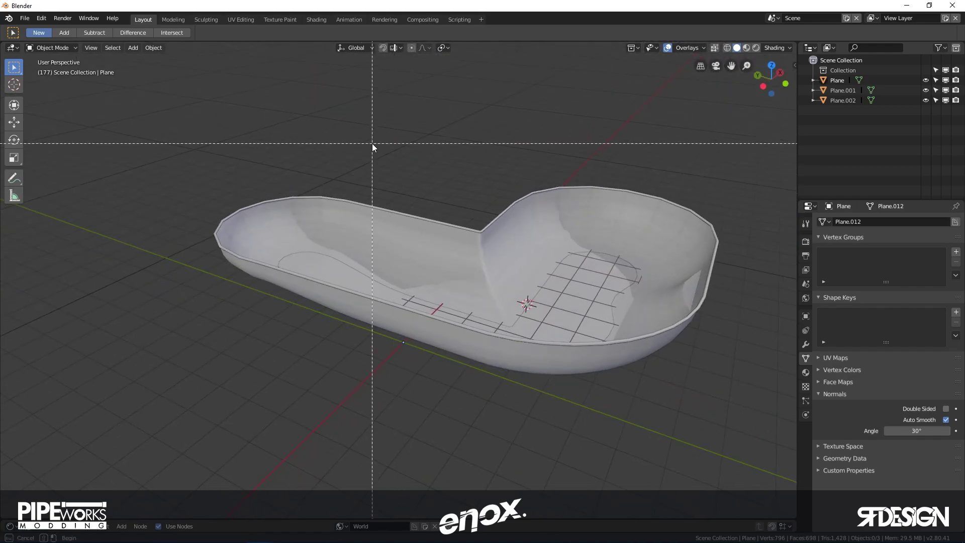
drag(306, 124, 686, 377)
middle_drag(686, 377, 644, 367)
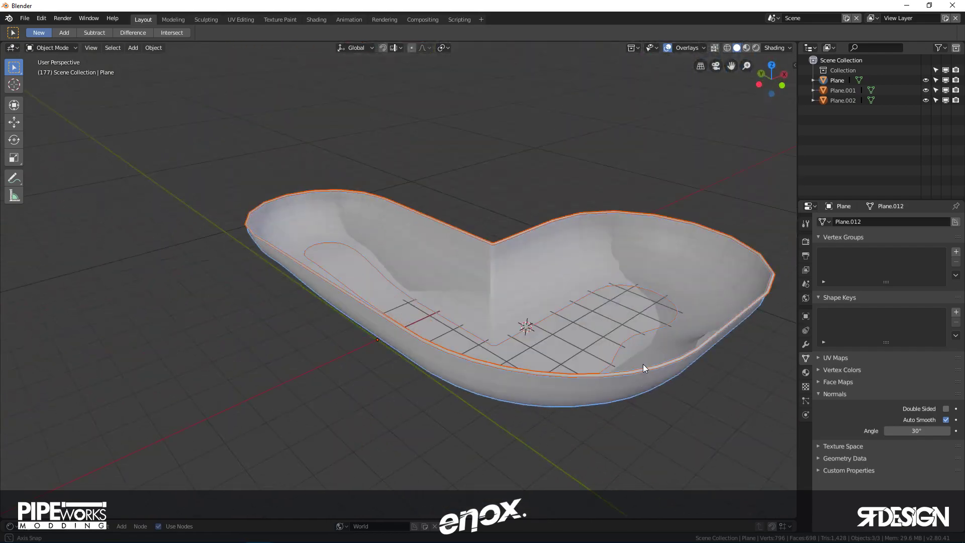
right_click(593, 337)
click(546, 373)
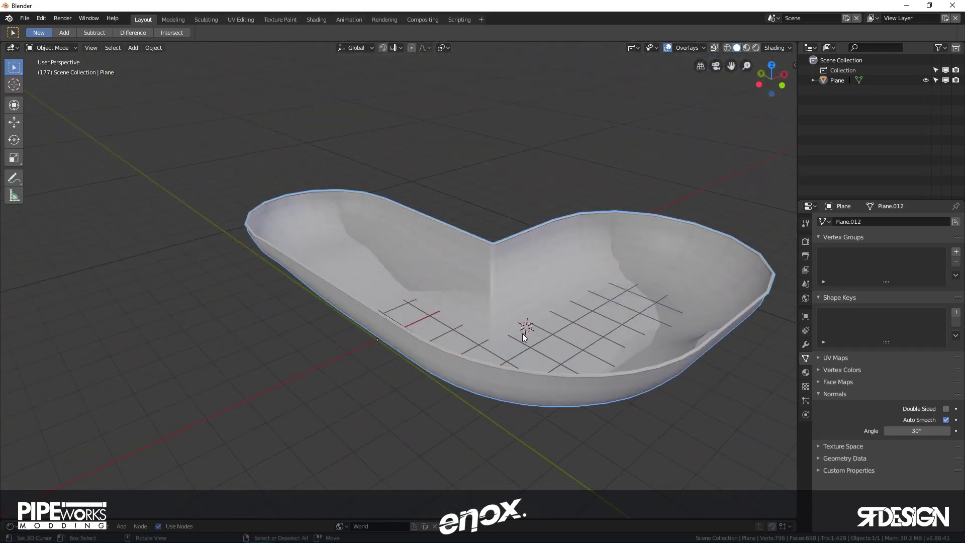
middle_drag(523, 333, 485, 269)
key(alt+a)
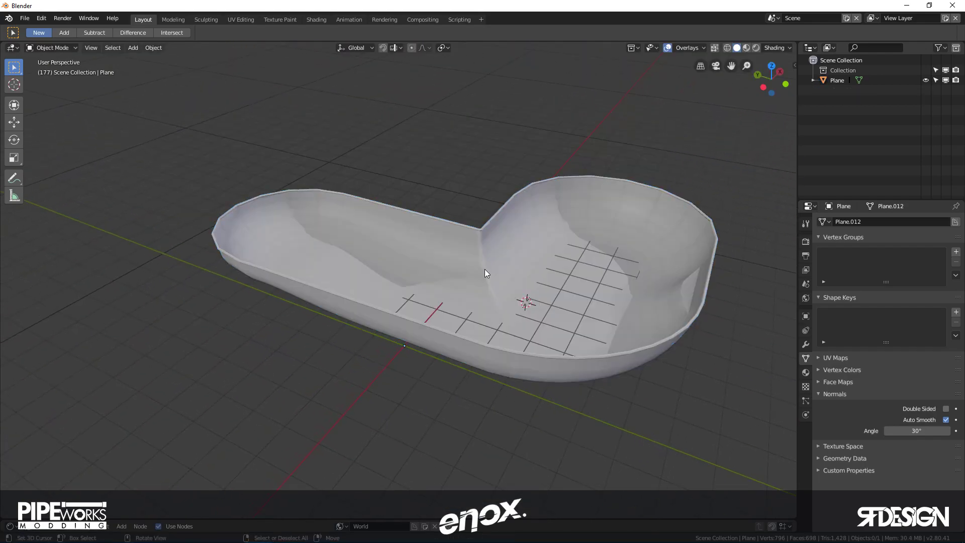
- Inspect the joined mesh's edges and shading where the long arm's floor meets the curved walls
click(479, 300)
key(Tab)
scroll(502, 330, up, 8)
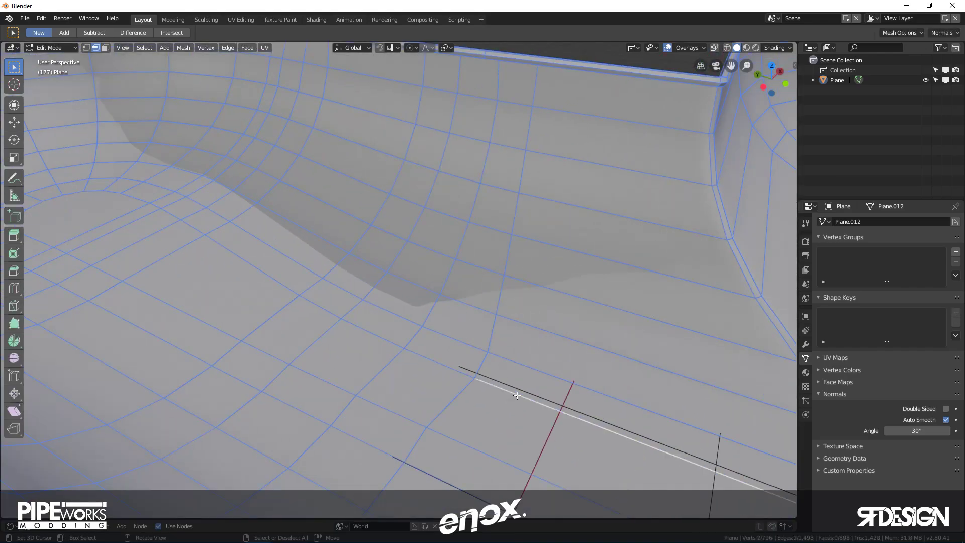
scroll(518, 396, down, 6)
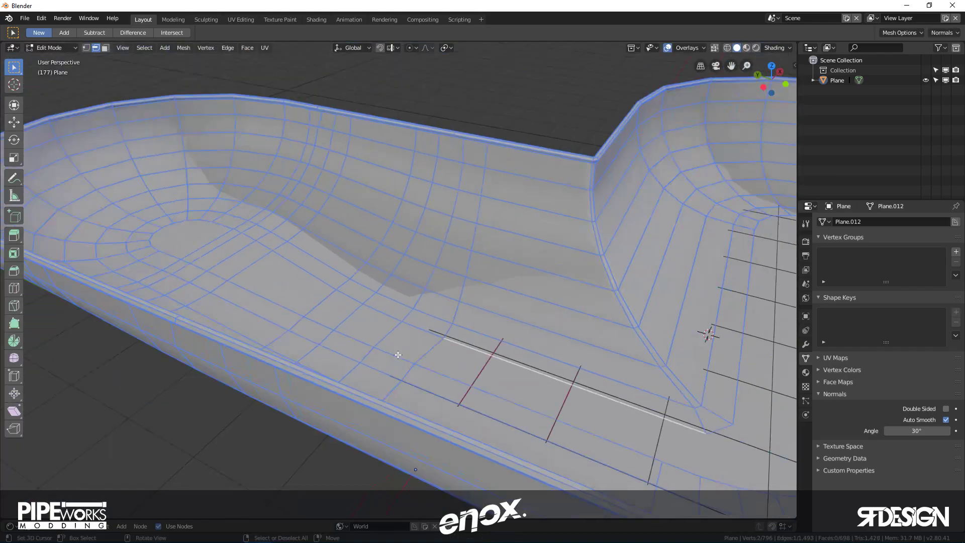
scroll(398, 355, down, 4)
middle_drag(398, 355, 436, 360)
scroll(403, 308, up, 5)
key(Tab)
middle_drag(403, 309, 423, 355)
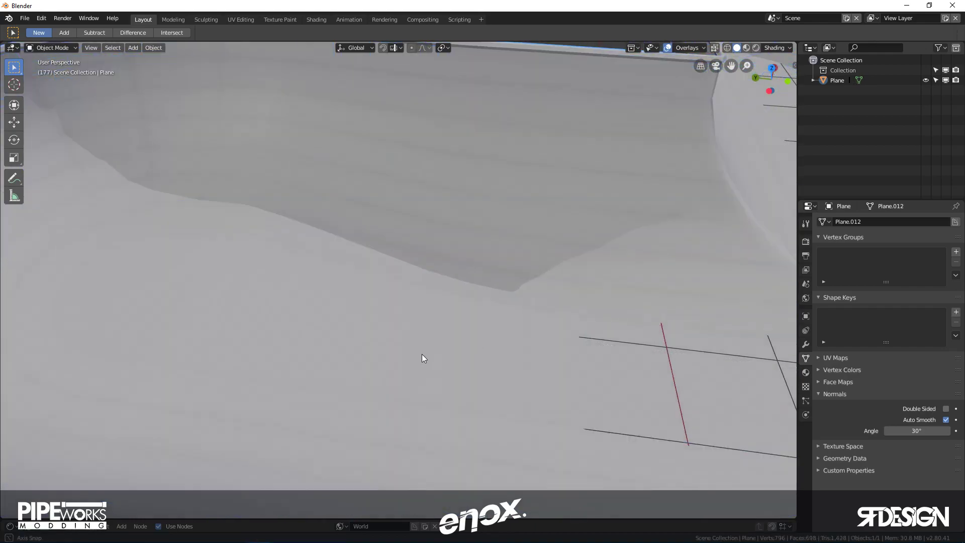
scroll(532, 240, down, 8)
scroll(470, 288, up, 5)
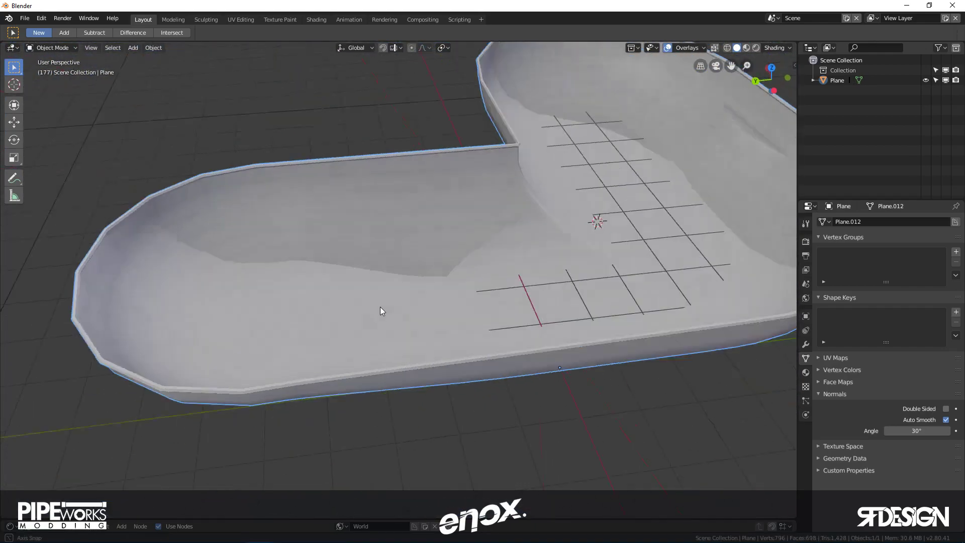
middle_drag(380, 306, 364, 322)
- Try moving a single floor edge near the long arm's rounded end
key(Tab)
middle_drag(666, 318, 459, 284)
click(402, 286)
key(g)
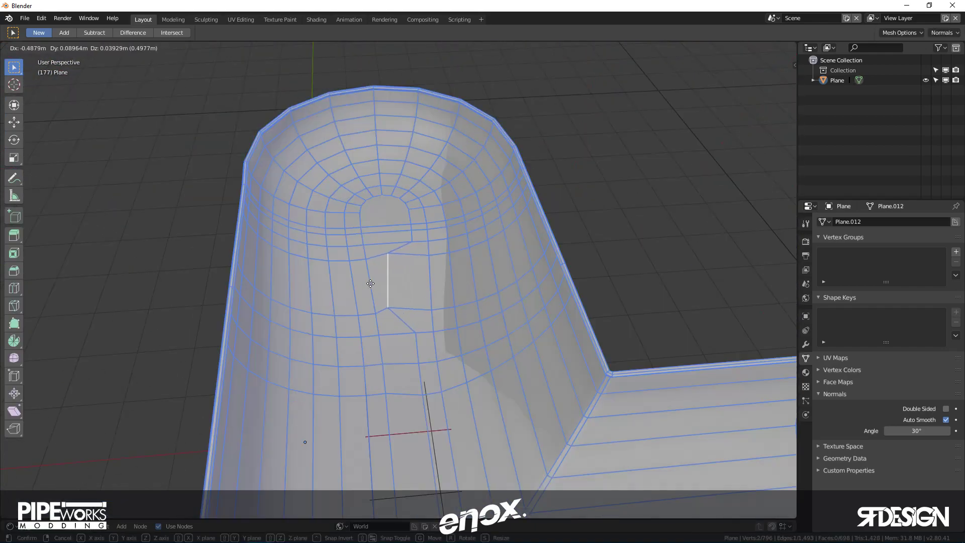
click(397, 279)
middle_drag(397, 279, 566, 307)
- Compare the long arm's floor topology in Edit Mode with its shading in Object Mode
key(Tab)
middle_drag(440, 333, 371, 334)
key(Tab)
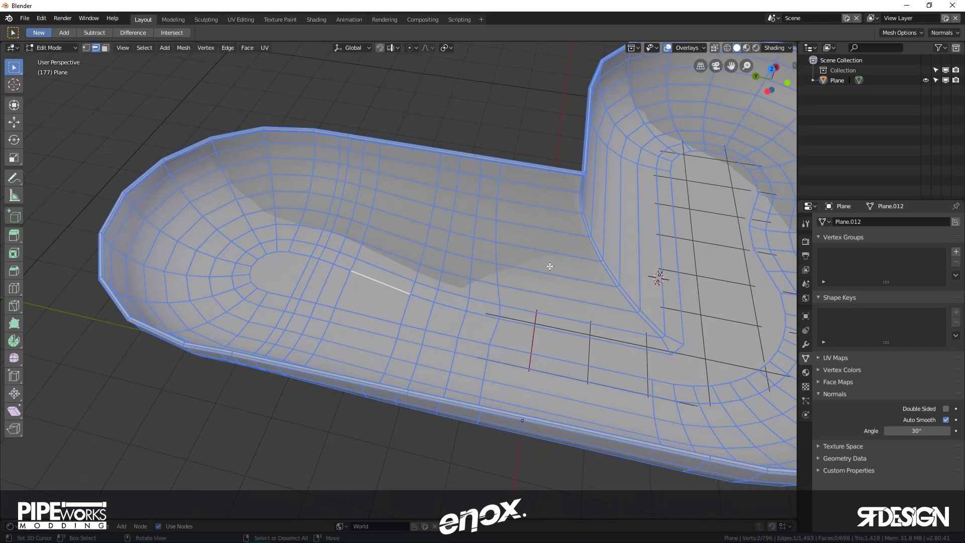
middle_drag(657, 276, 659, 348)
scroll(337, 265, up, 3)
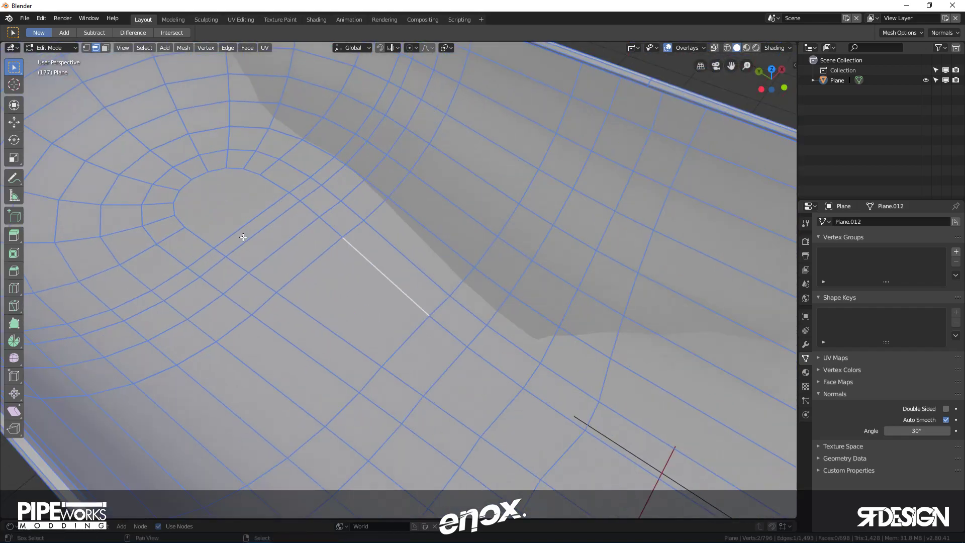
shift+middle_drag(336, 265, 503, 328)
scroll(503, 328, down, 6)
key(Tab)
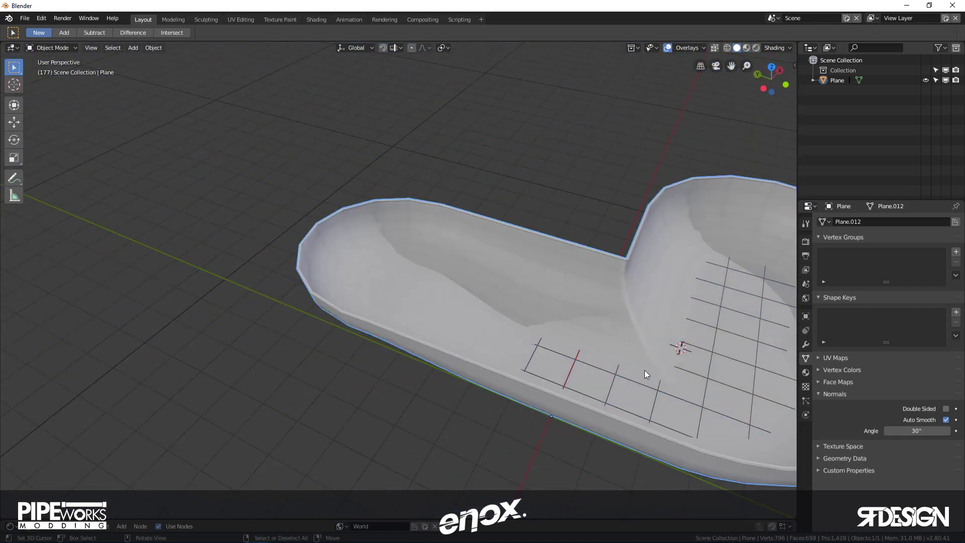
shift+middle_drag(645, 370, 501, 304)
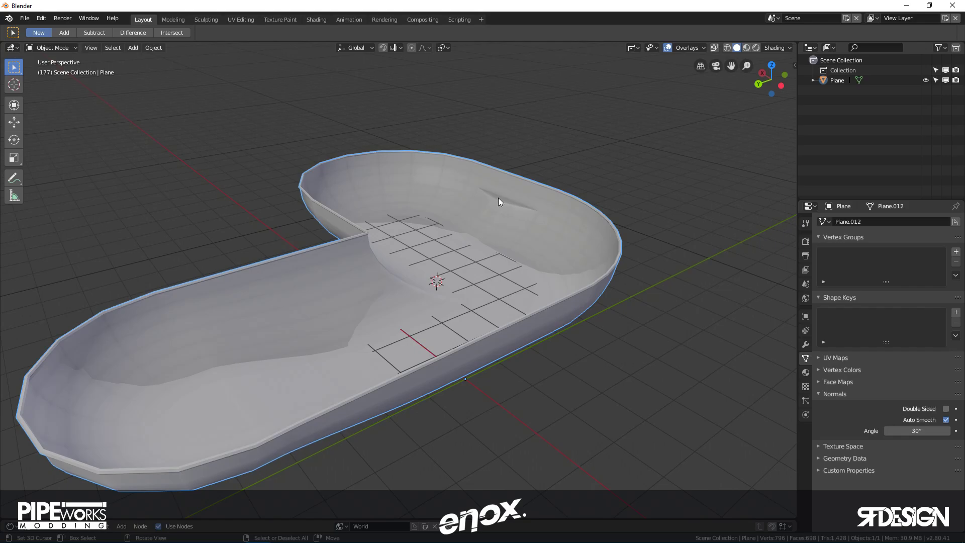
- Examine the whole track's walls, rim and floor from several angles in Object Mode and Edit Mode
middle_drag(499, 197, 428, 216)
key(alt+a)
middle_drag(453, 264, 433, 276)
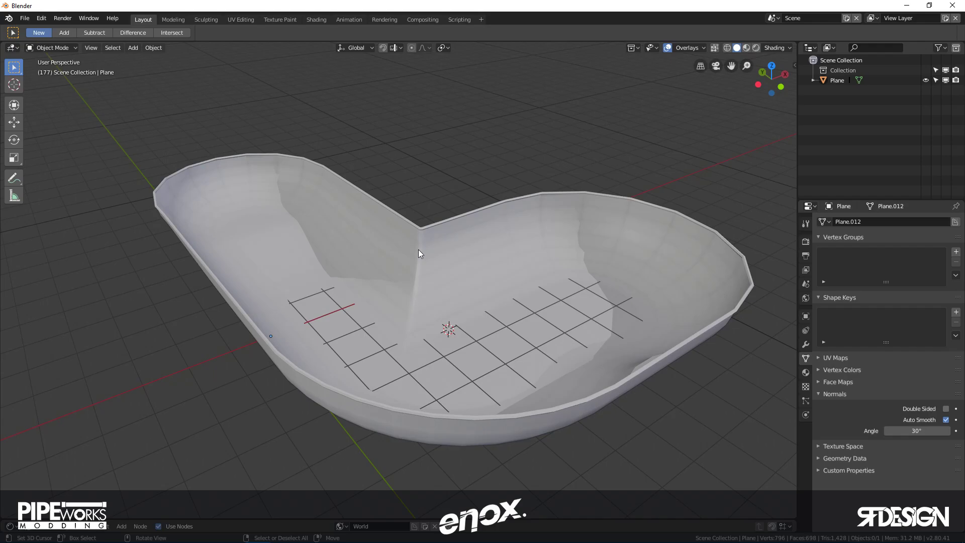
middle_drag(418, 249, 400, 221)
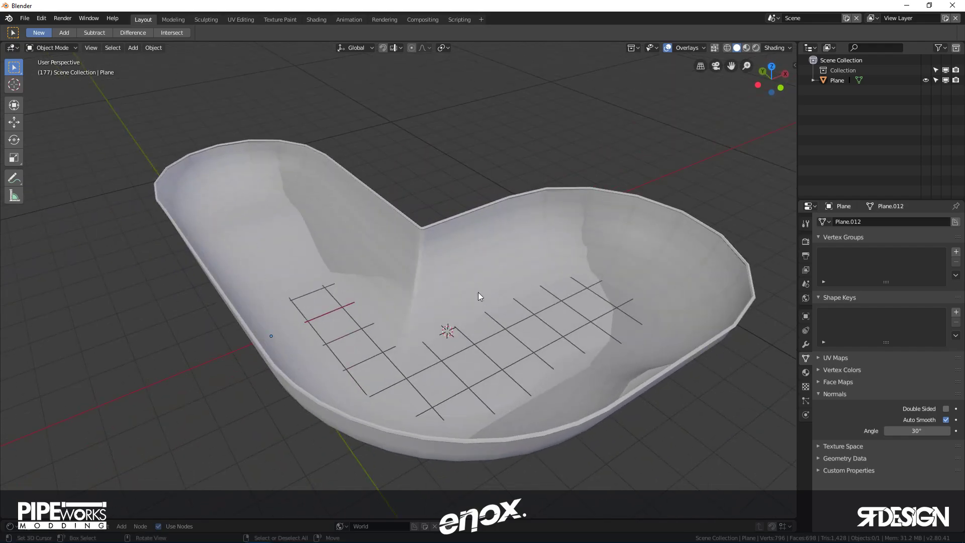
middle_drag(479, 292, 387, 275)
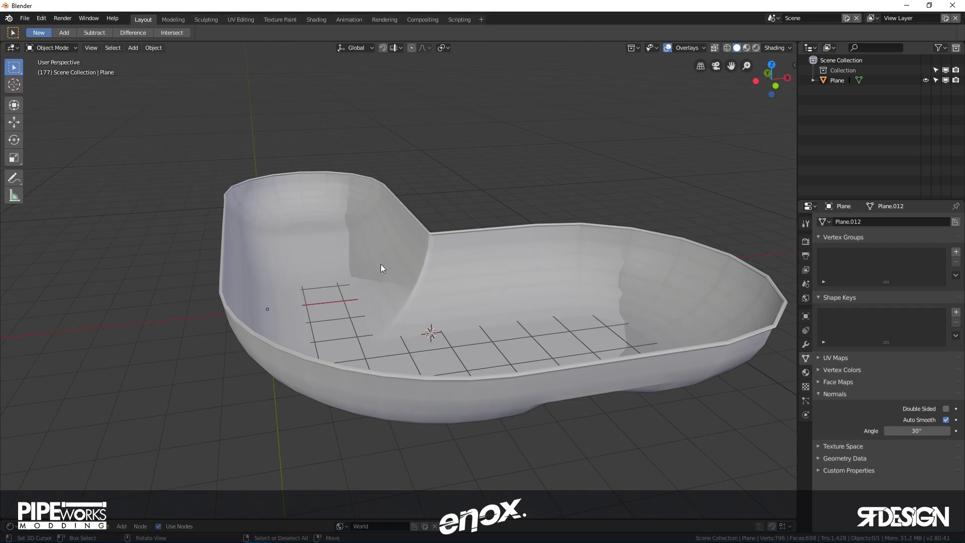
click(453, 230)
middle_drag(472, 230, 329, 238)
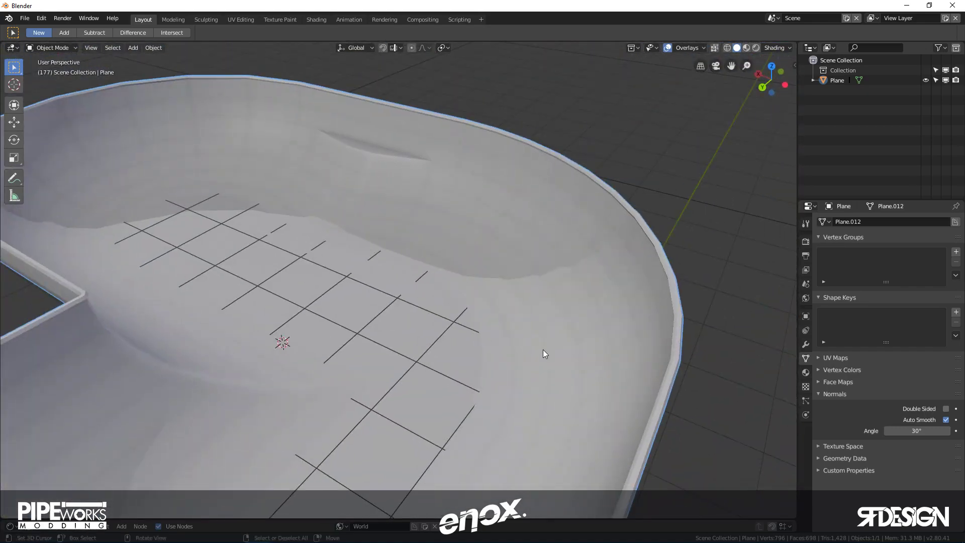
scroll(543, 348, down, 5)
middle_drag(437, 332, 351, 327)
key(alt+a)
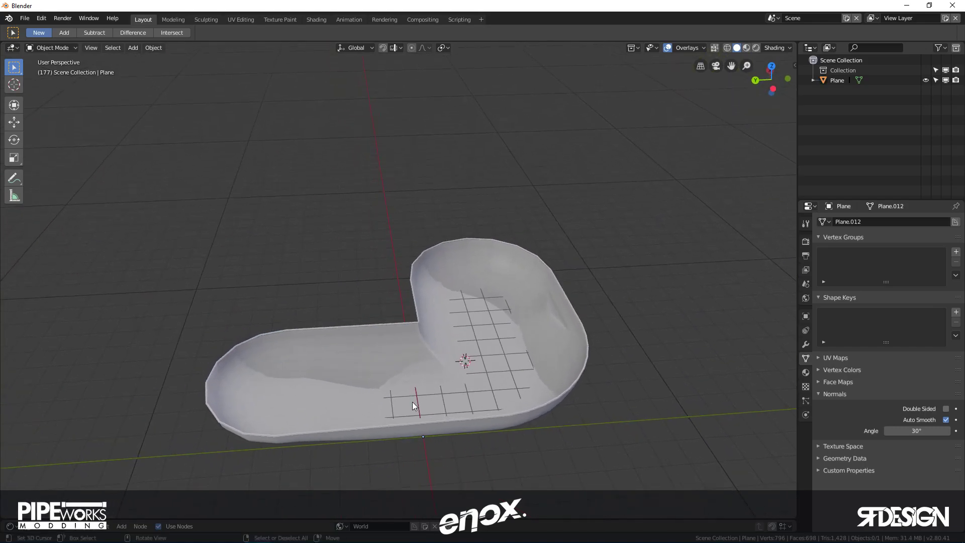
key(Tab)
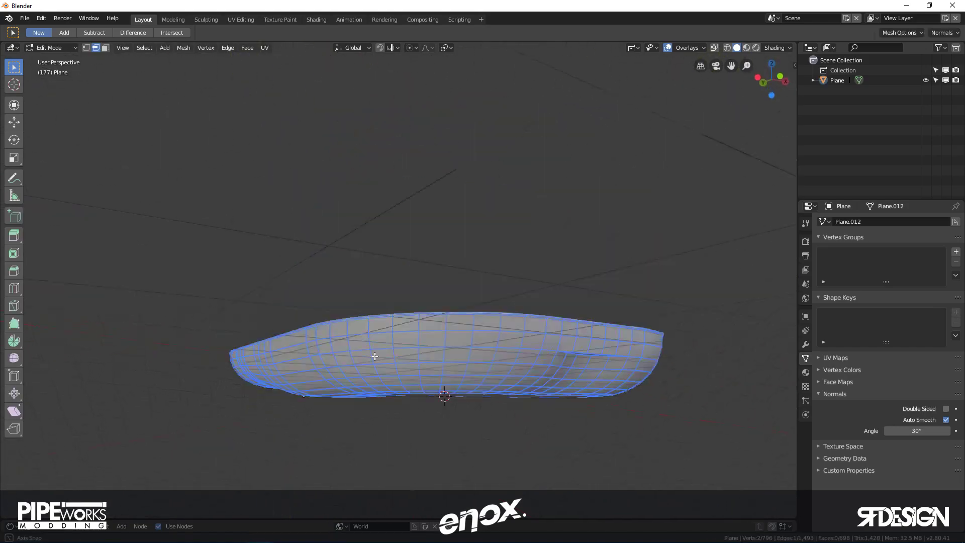
key(Tab)
key(Tab)
key(Tab)
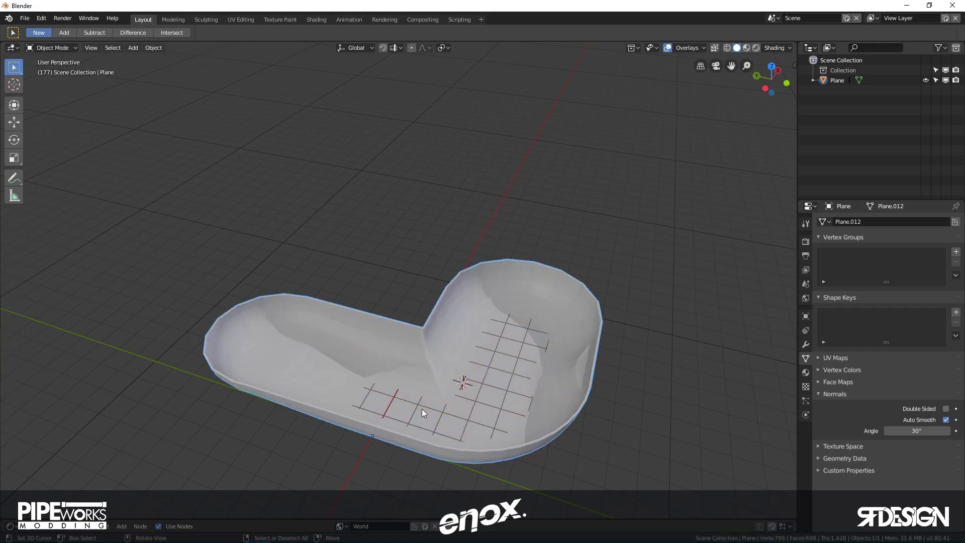